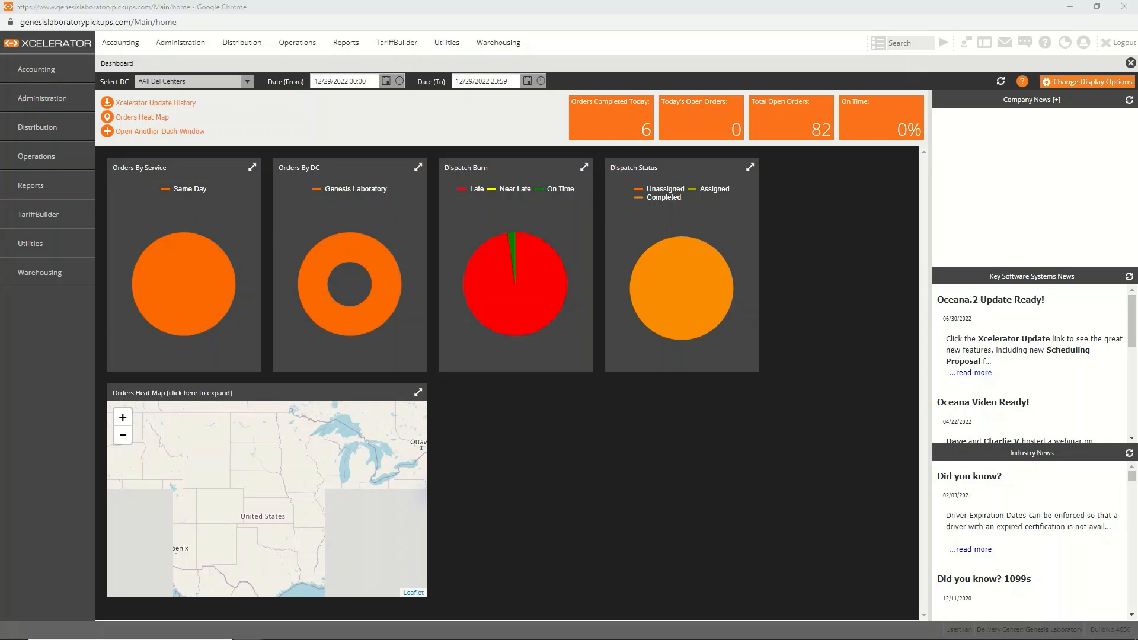
- Open Dispatch, expand the Evening Local Route among the drivers, and open the DeGennaro Pediatrics order for review
left_click(296, 42)
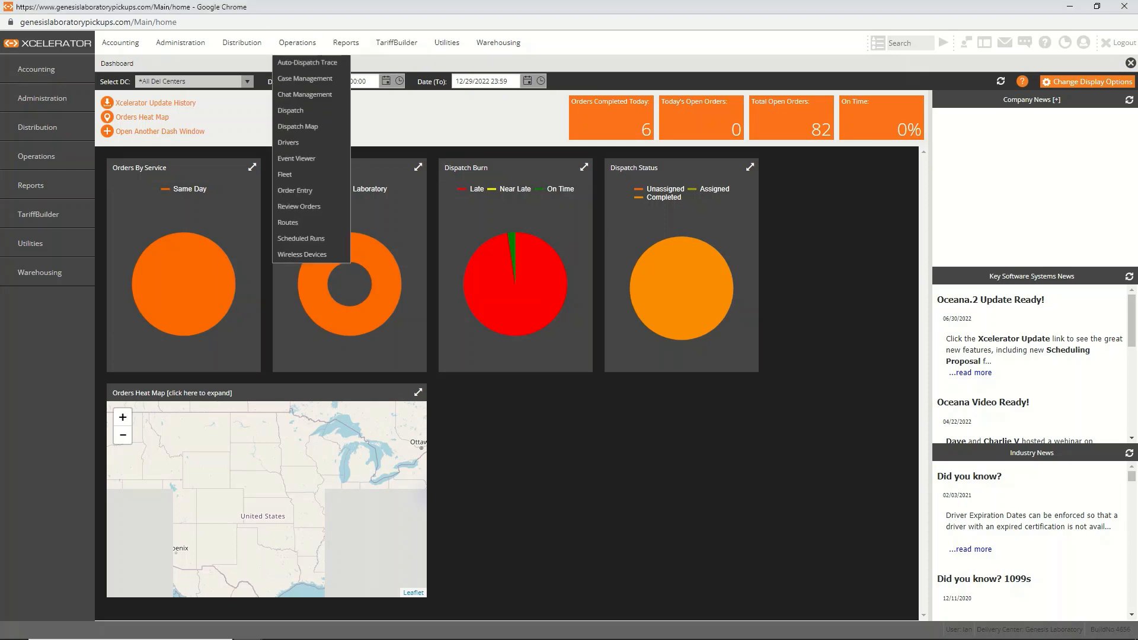
left_click(291, 112)
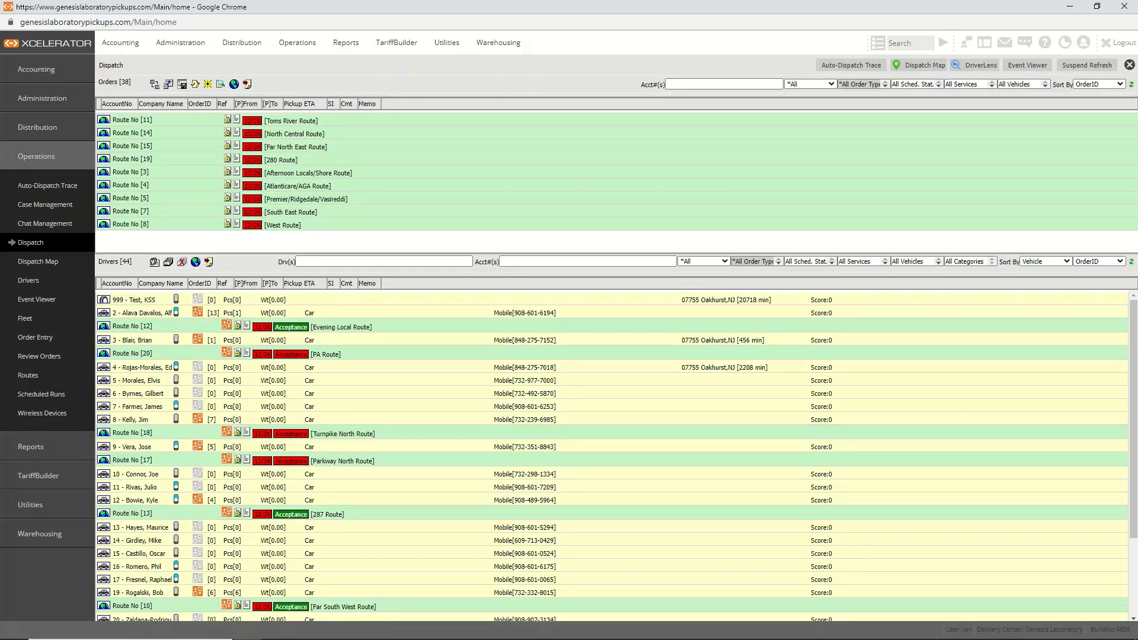
left_click(133, 326)
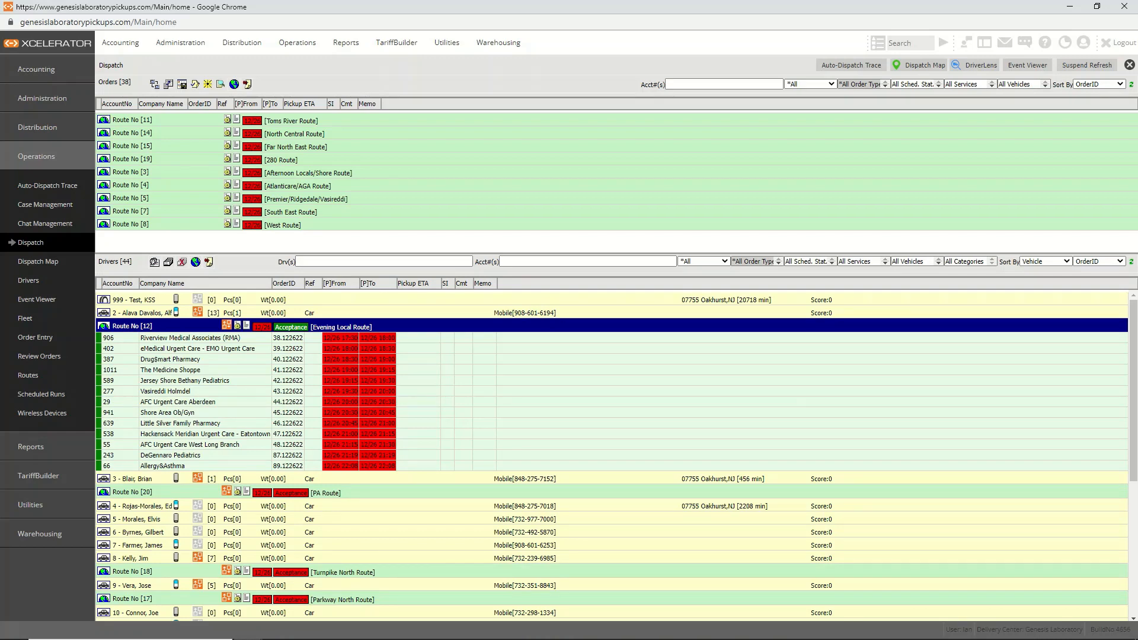
double_click(170, 456)
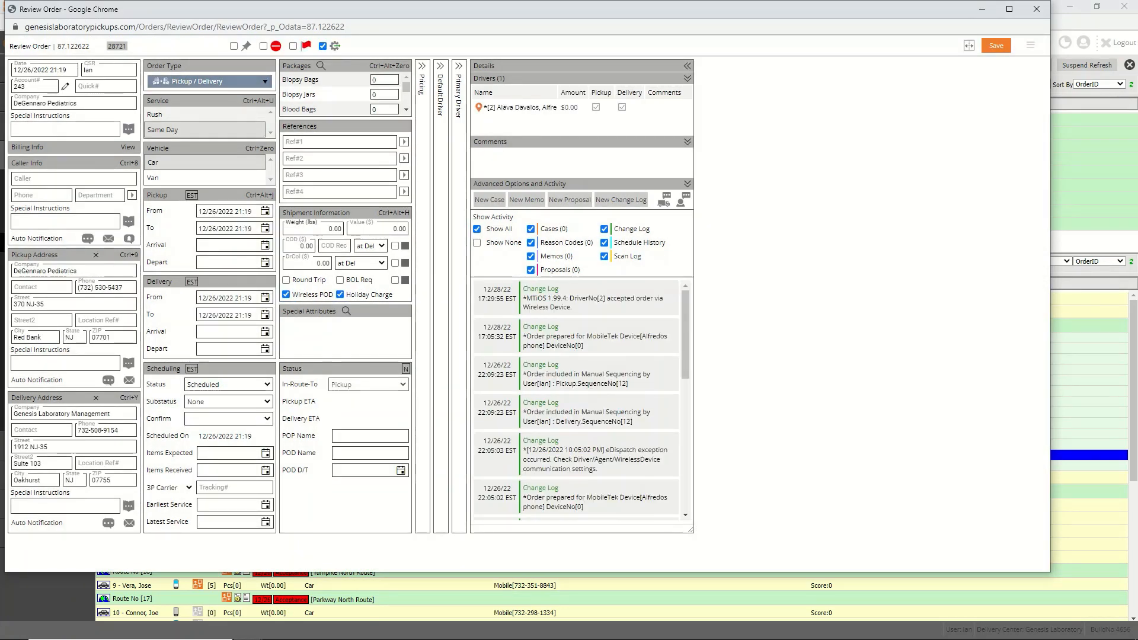
- Enter "Canceled by" plus the person's first name as the POD name and set the POD date and time to 12/29/2022 21:51
left_click(370, 454)
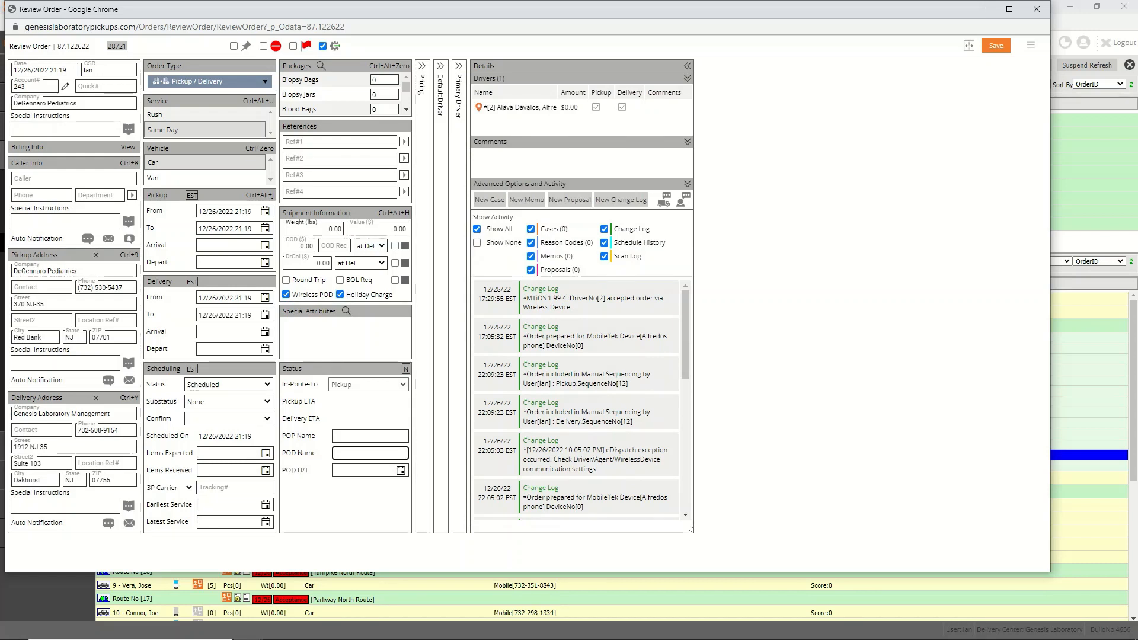
type("Canceled by Derek")
key("Tab")
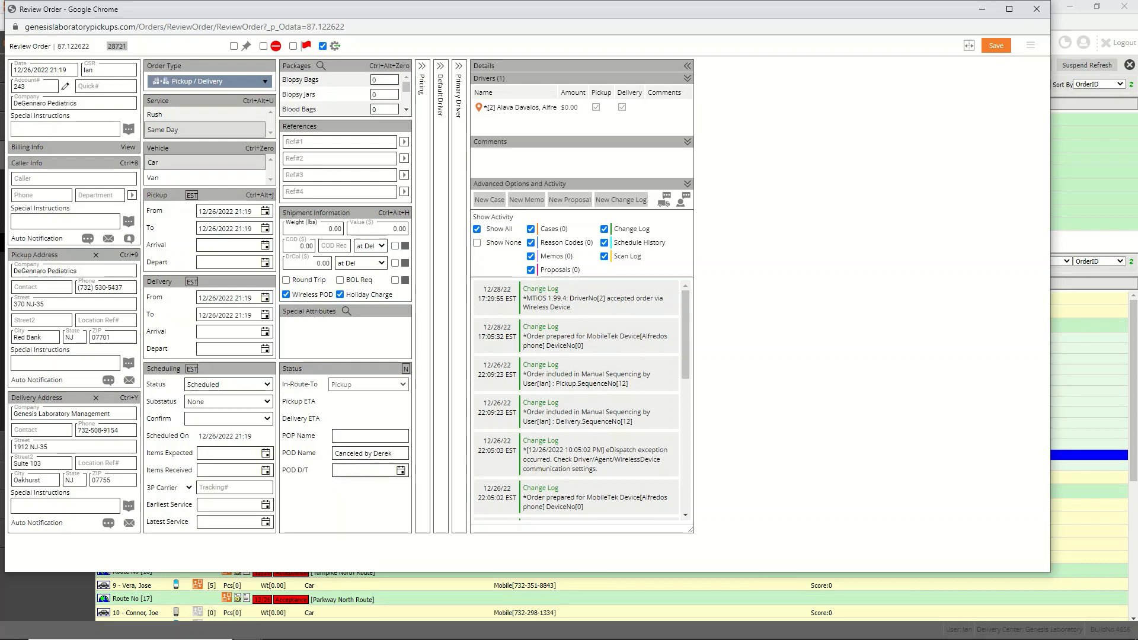
type("dt")
key("Tab")
- Set the order's pickup arrival and departure times to 12/29/2022 21:51
left_click(228, 245)
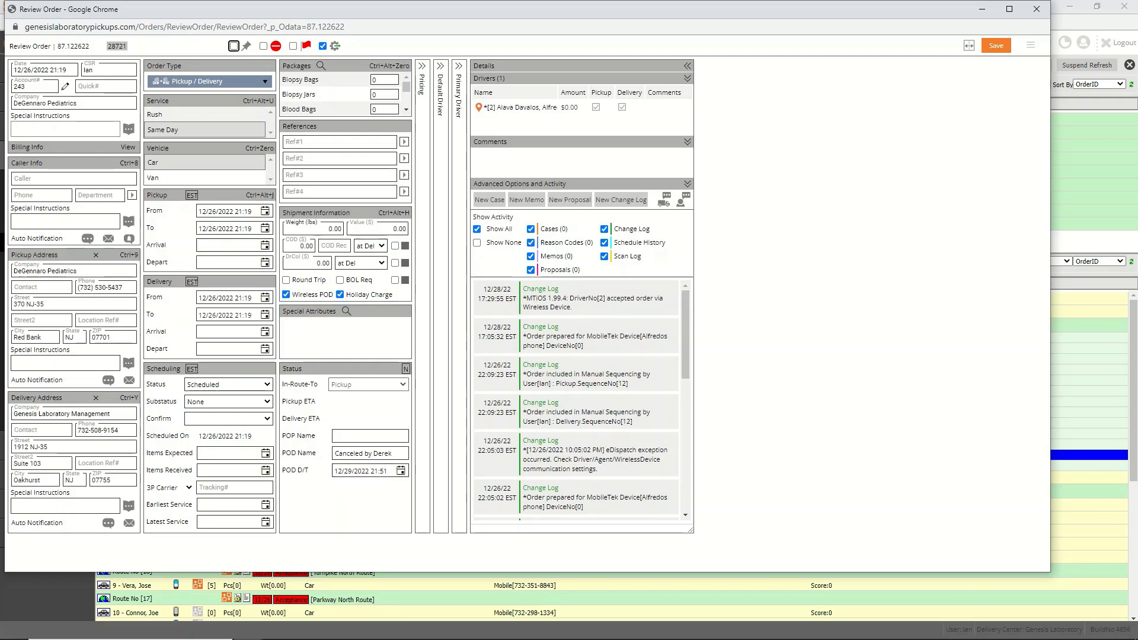
type("dia")
type("t")
key("Tab")
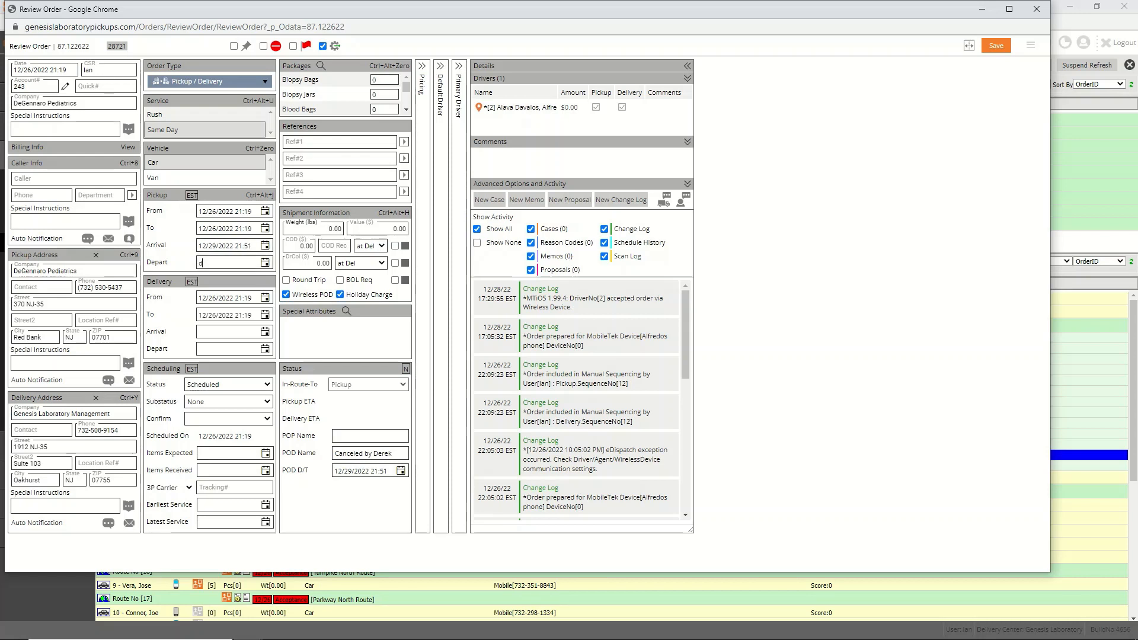
type("dt")
key("Tab")
- Set the order's delivery arrival and departure times to 12/29/2022 21:51
left_click(228, 331)
type("dia")
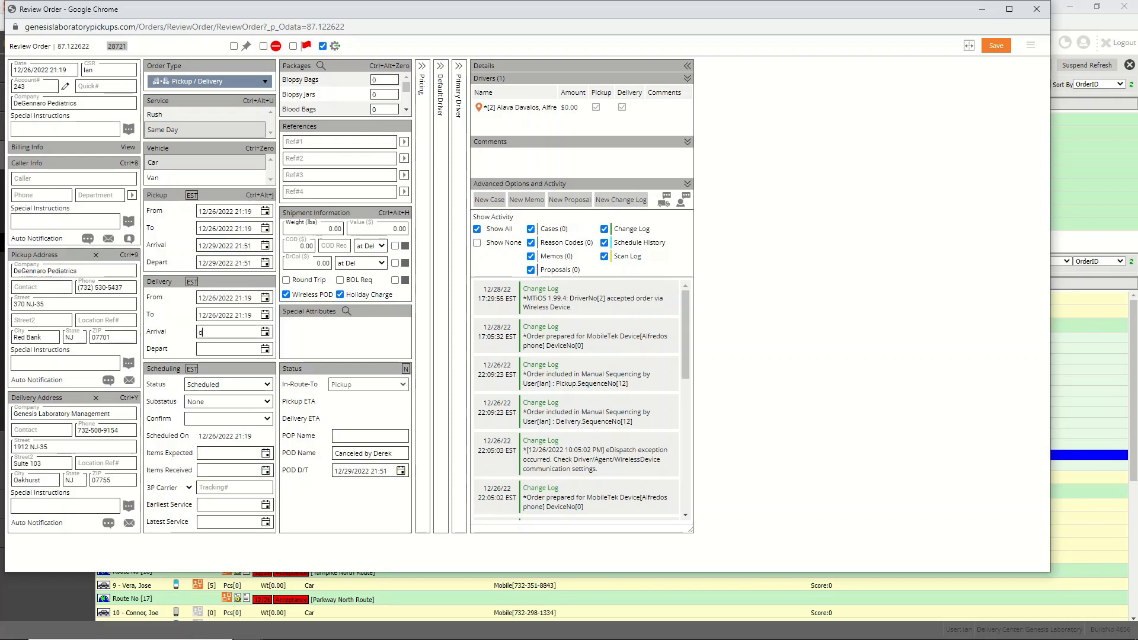
type("t")
key("Tab")
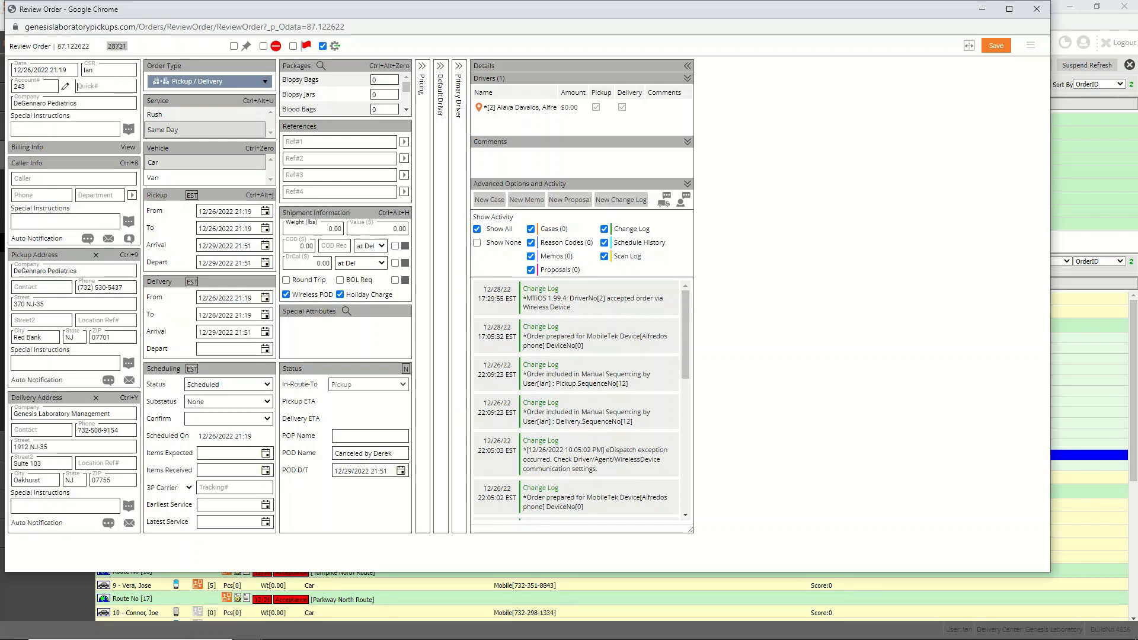
type("dt")
key("Tab")
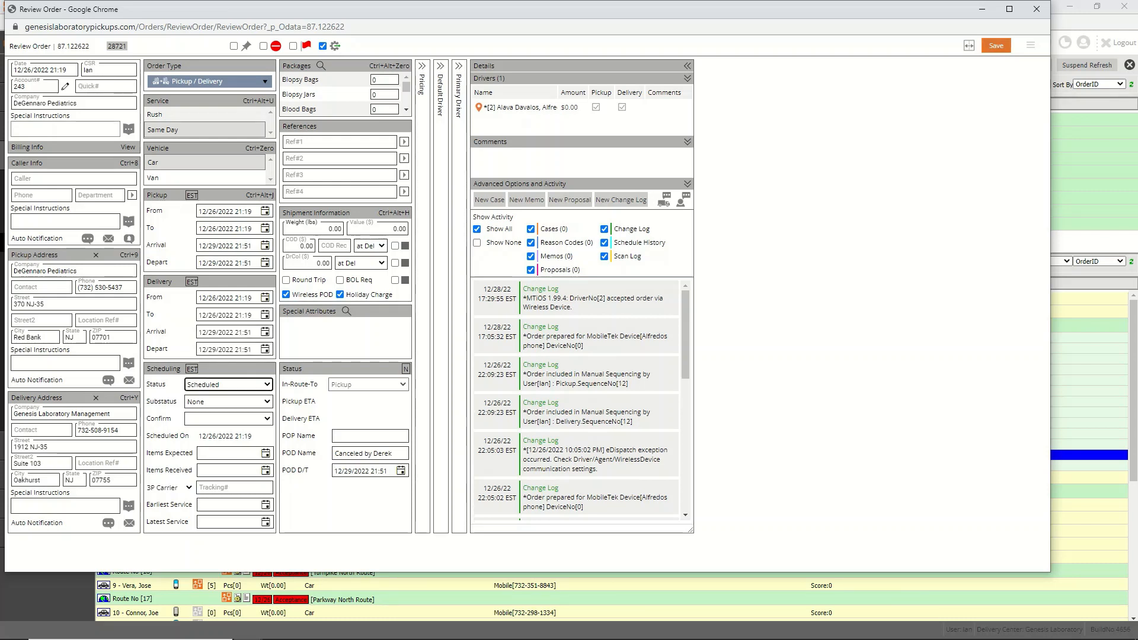
- Save the canceled DeGennaro Pediatrics order and close its review window
left_click(996, 46)
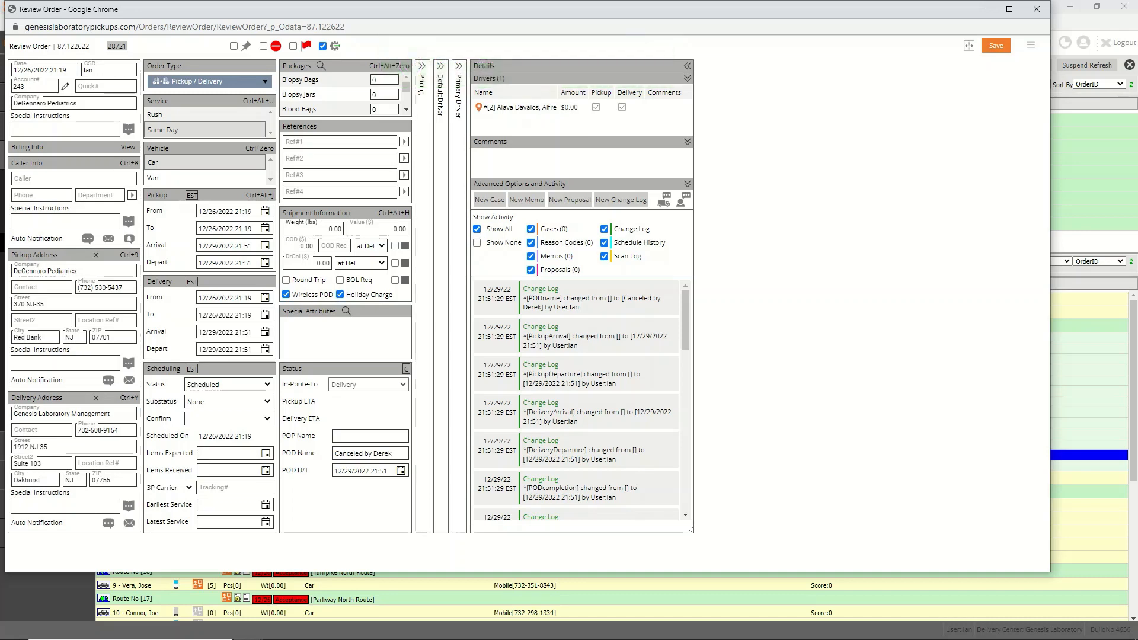
left_click(1031, 45)
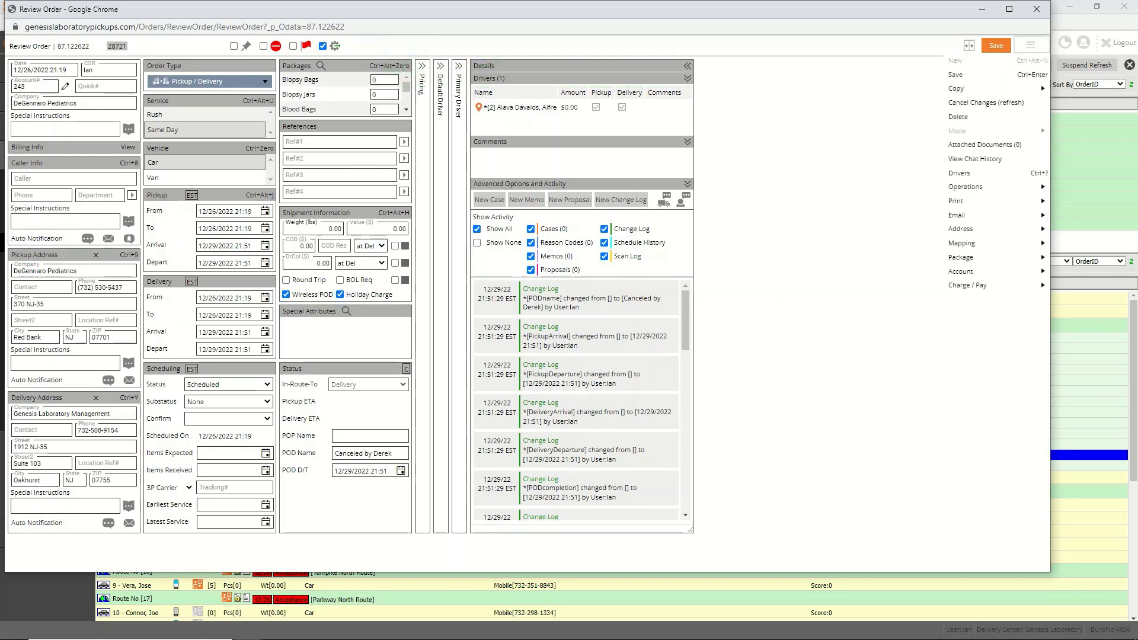
left_click(1036, 8)
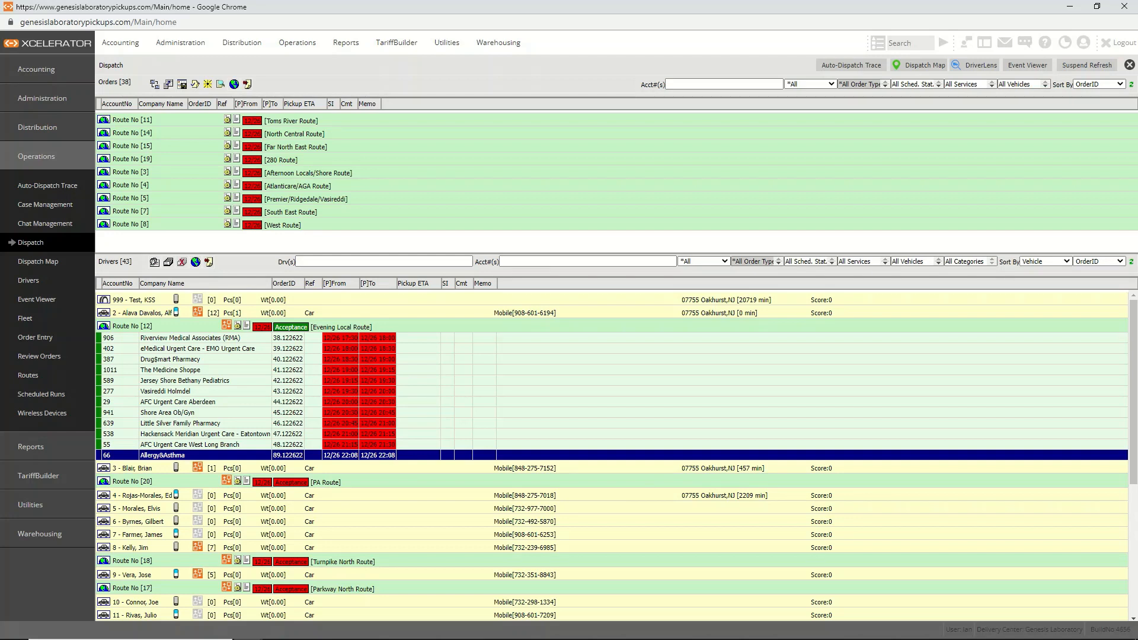
- Open Order Entry and select Genesis IWE as the company for the new order
left_click(297, 43)
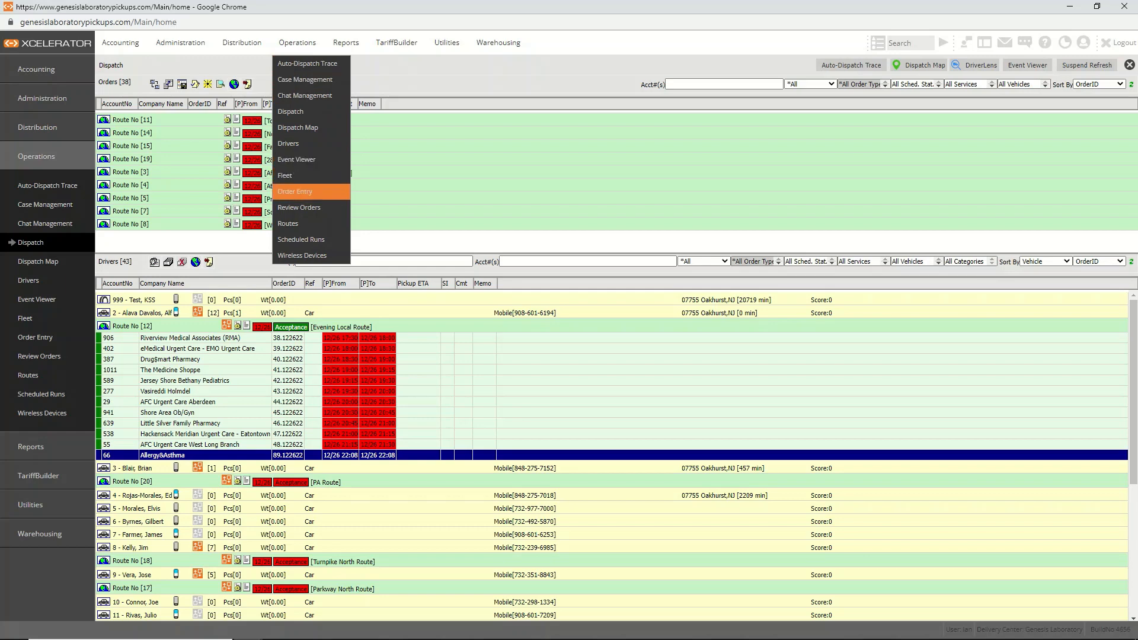
left_click(294, 192)
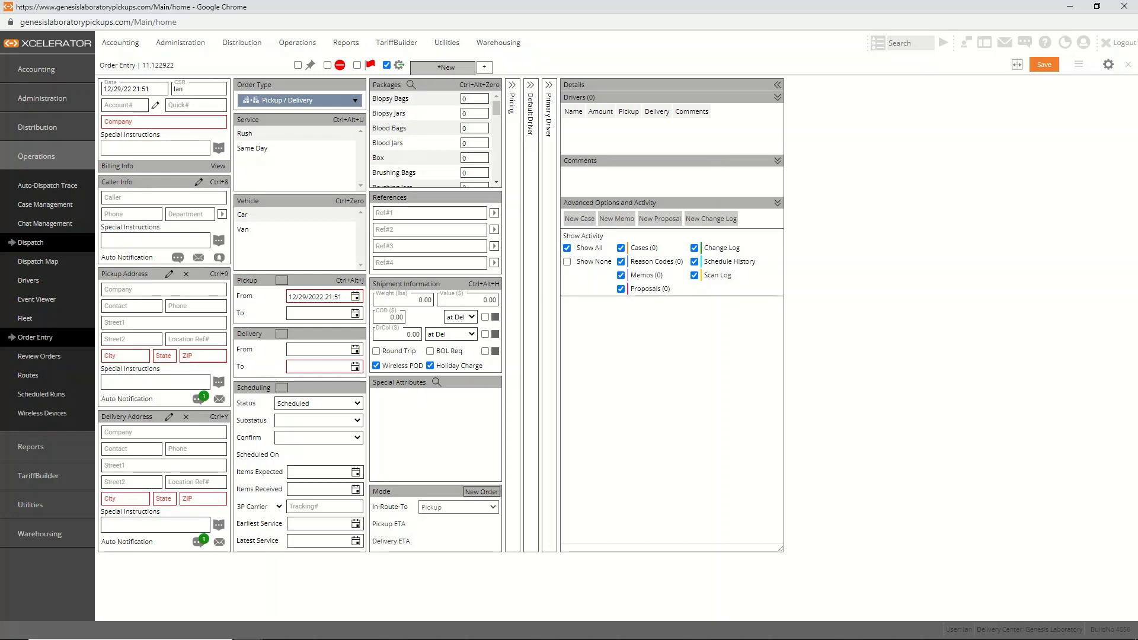
left_click(164, 121)
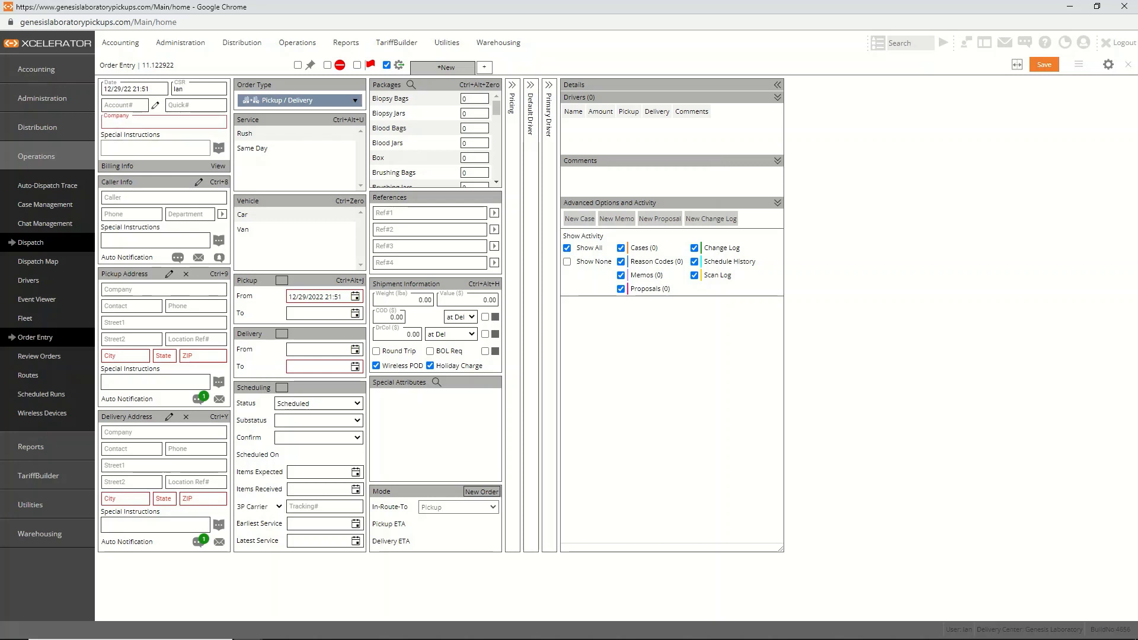
type("gene")
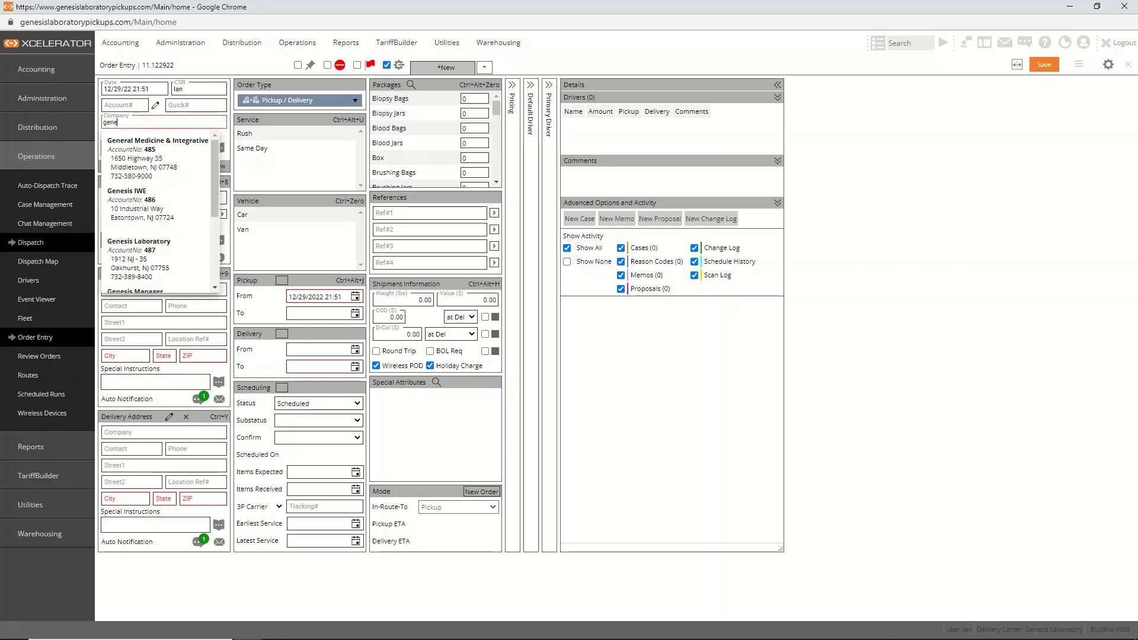
key("Down")
key("Down")
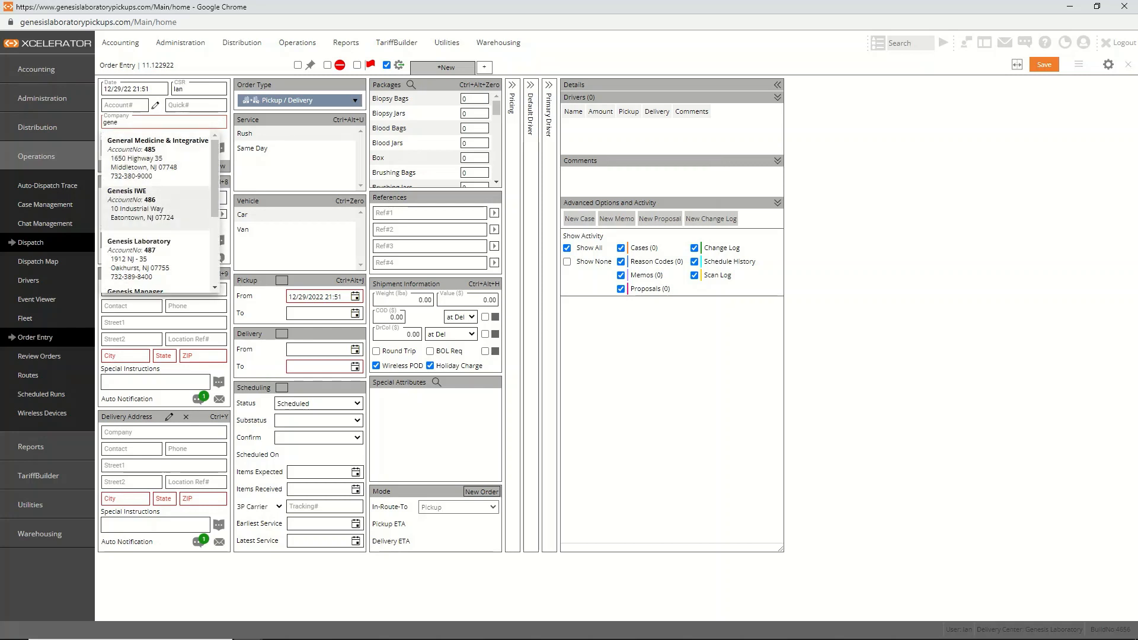
key("Return")
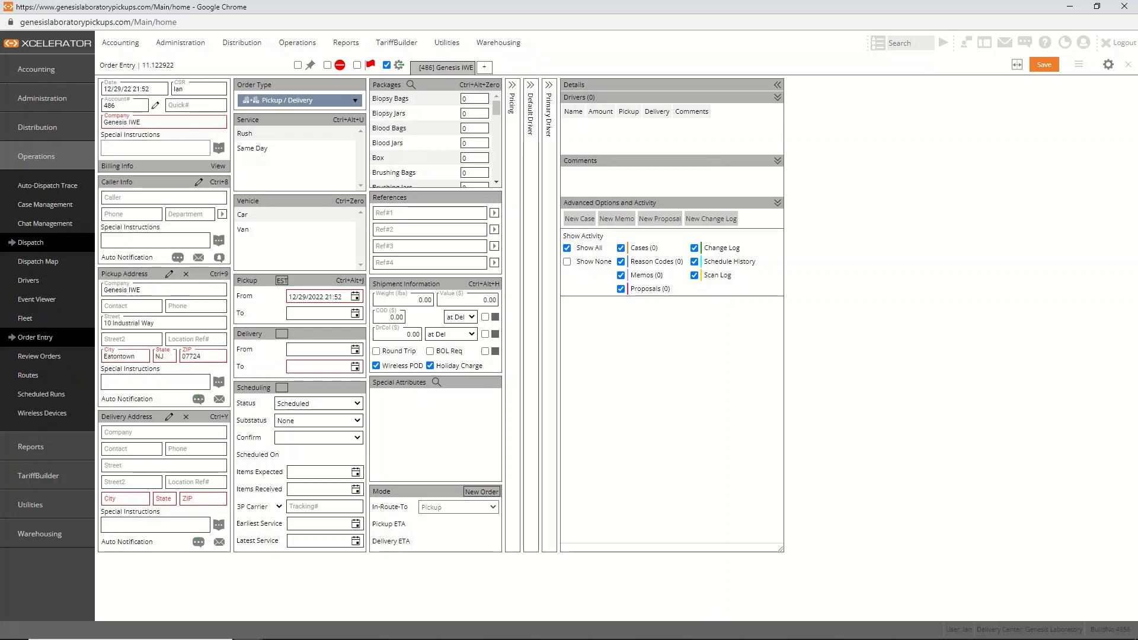
- Fill the delivery address with the stored Genesis Laboratory Management location
key("ctrl+y")
type("g")
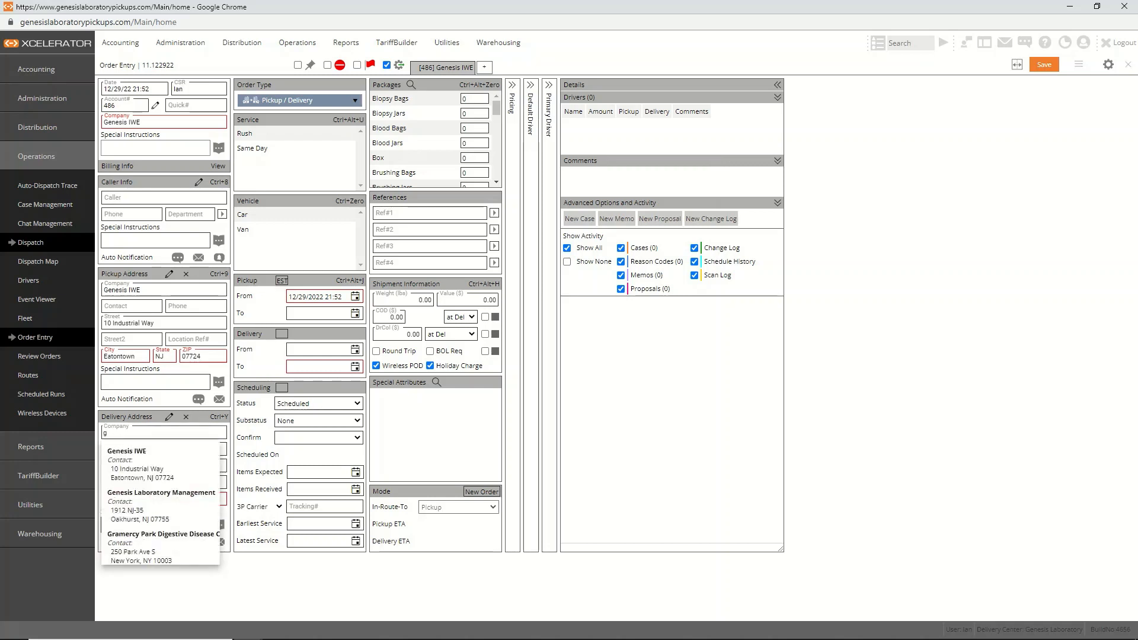
key("Down")
key("Down")
key("Return")
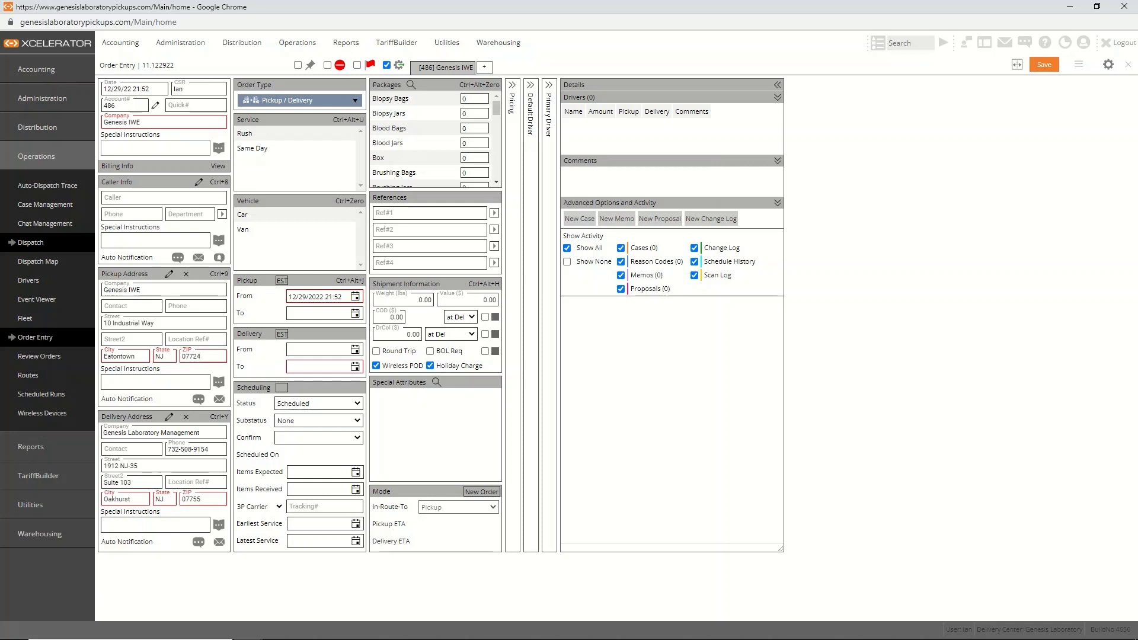
- Set the order to Rush service by Car with a delivery end time of 12/29/2022 21:52
key("ctrl+alt+u")
key("Tab")
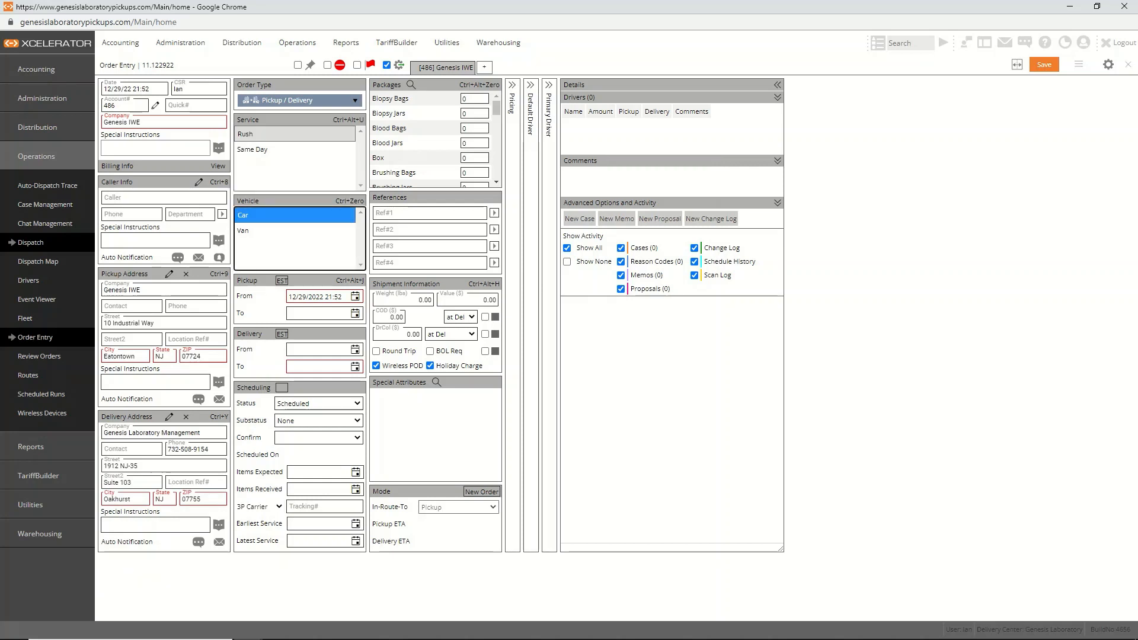
left_click(320, 367)
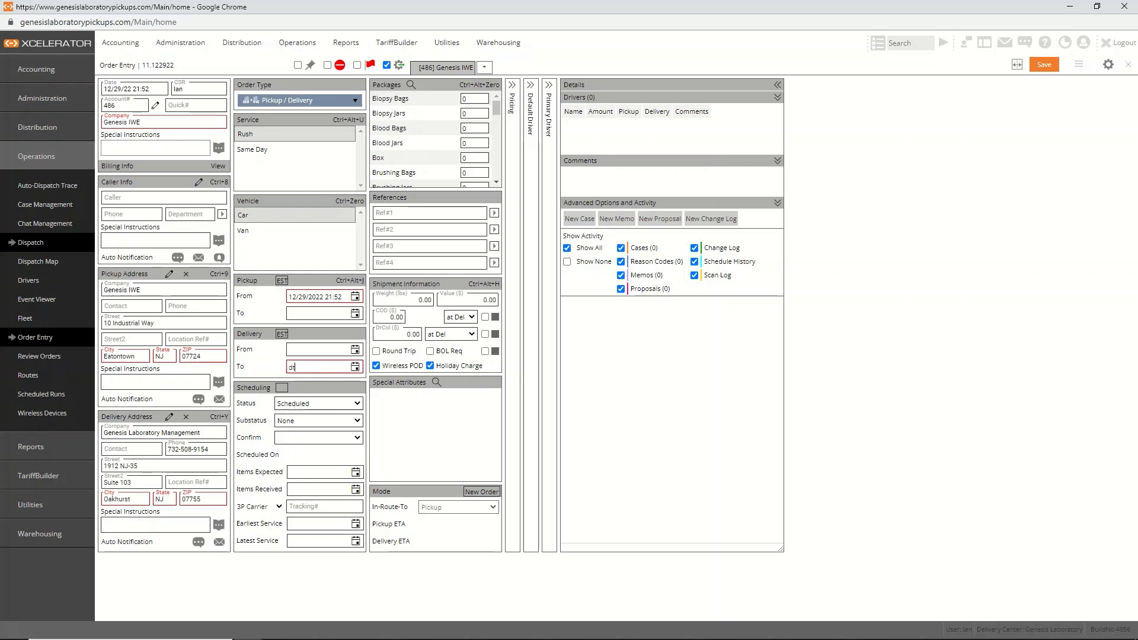
type("dt")
key("Tab")
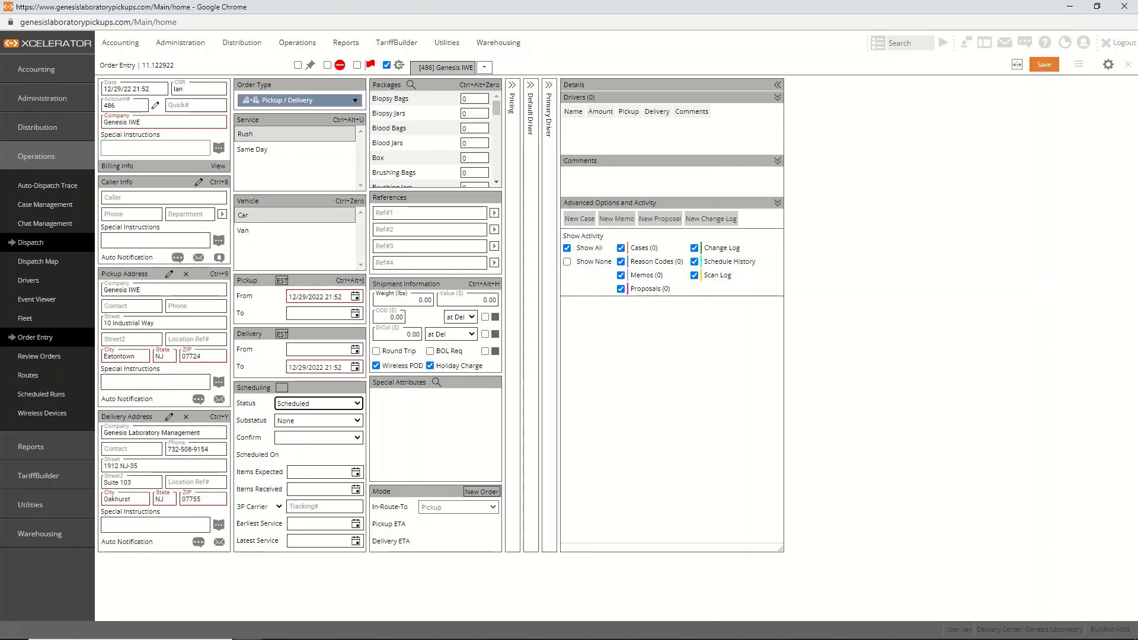
- Leave the pickup and delivery special instructions empty and save the Genesis IWE order
left_click(155, 382)
left_click(155, 524)
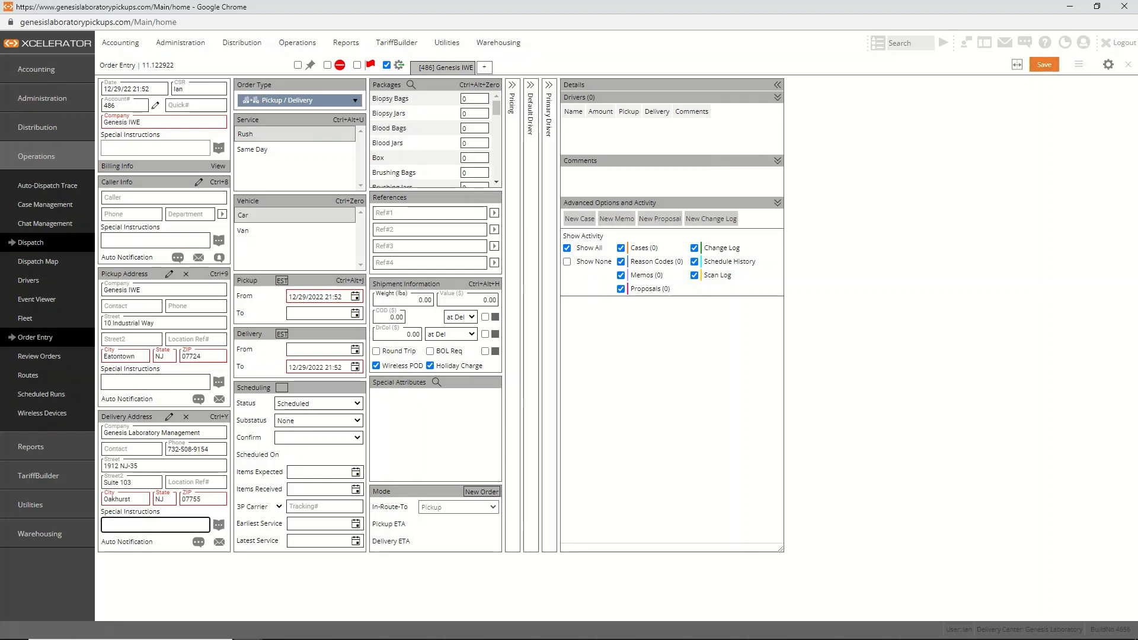
left_click(1043, 65)
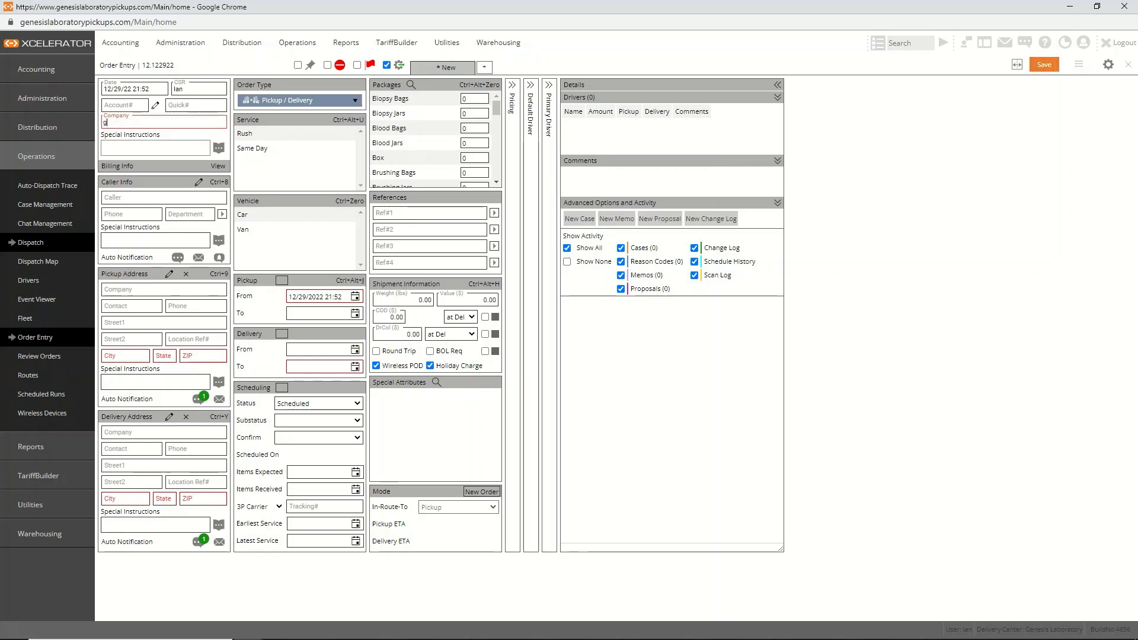
- Search the company accounts for "genesis" and select Genesis Warehouse for the next new order
type("enesis")
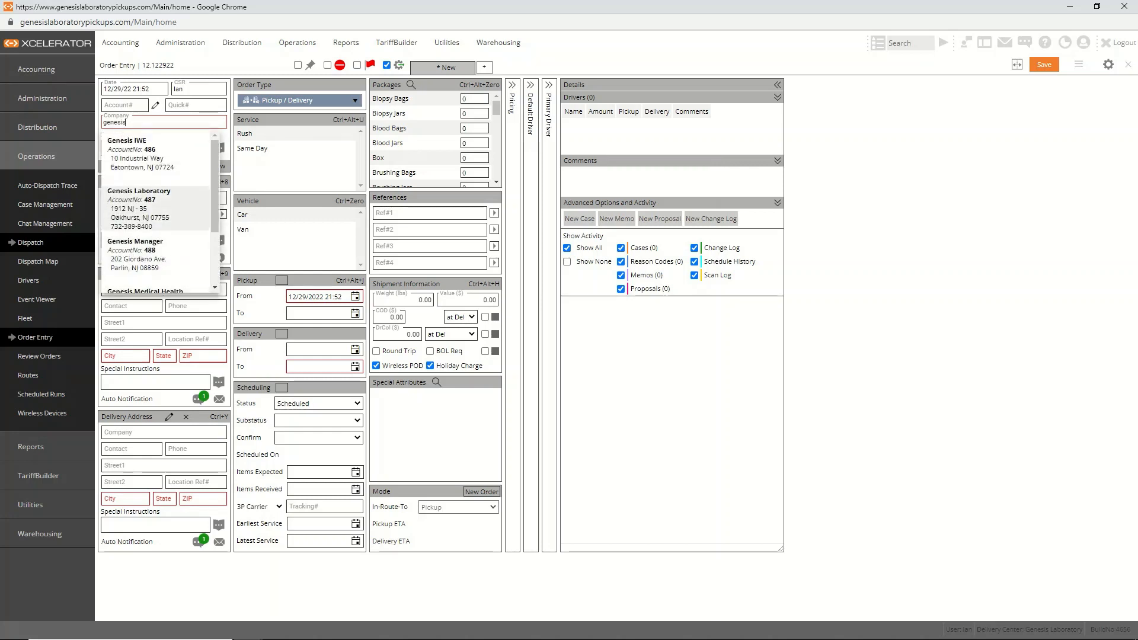
key("Down")
key("Down")
key("Down")
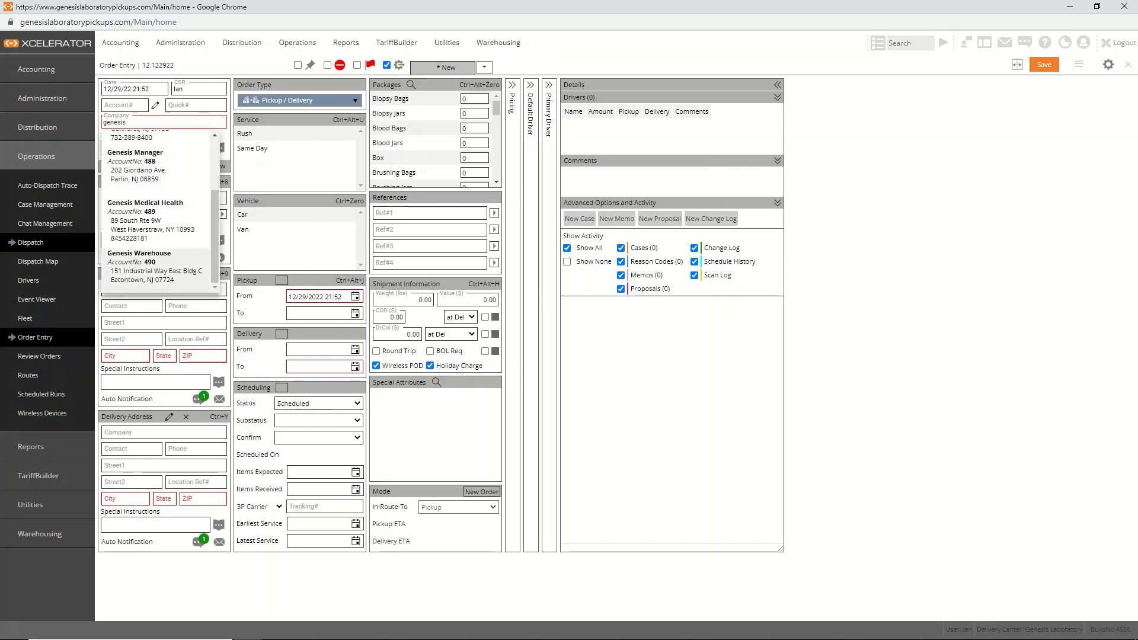
key("Return")
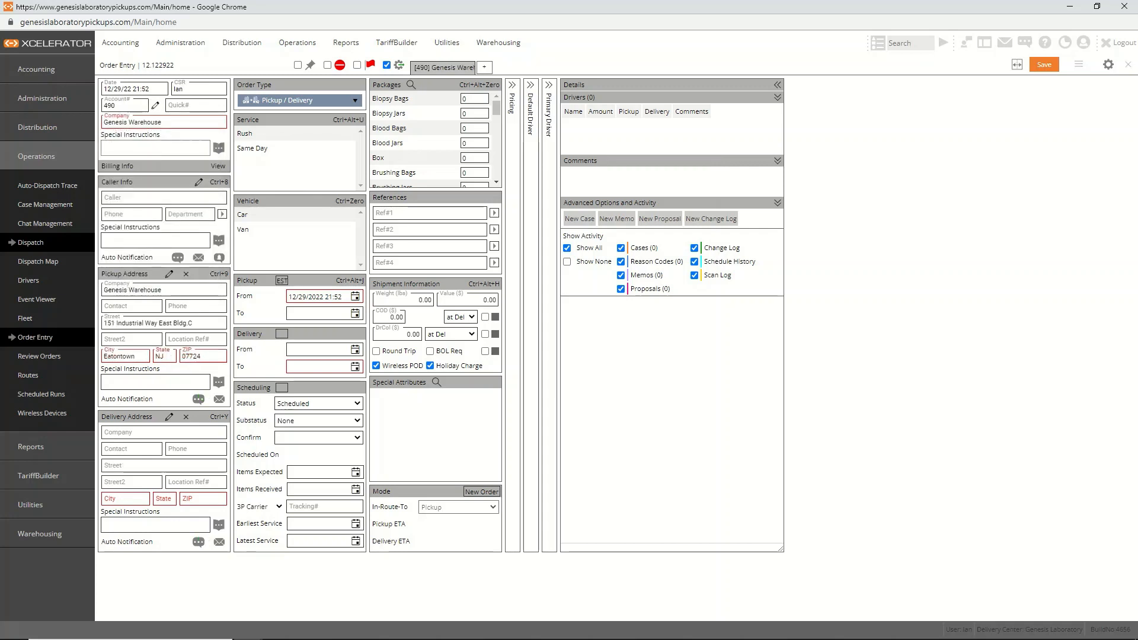
- Search the delivery locations for "afc" and use AFC - East Hanover as the delivery address
left_click(163, 433)
type("afc")
key("Down")
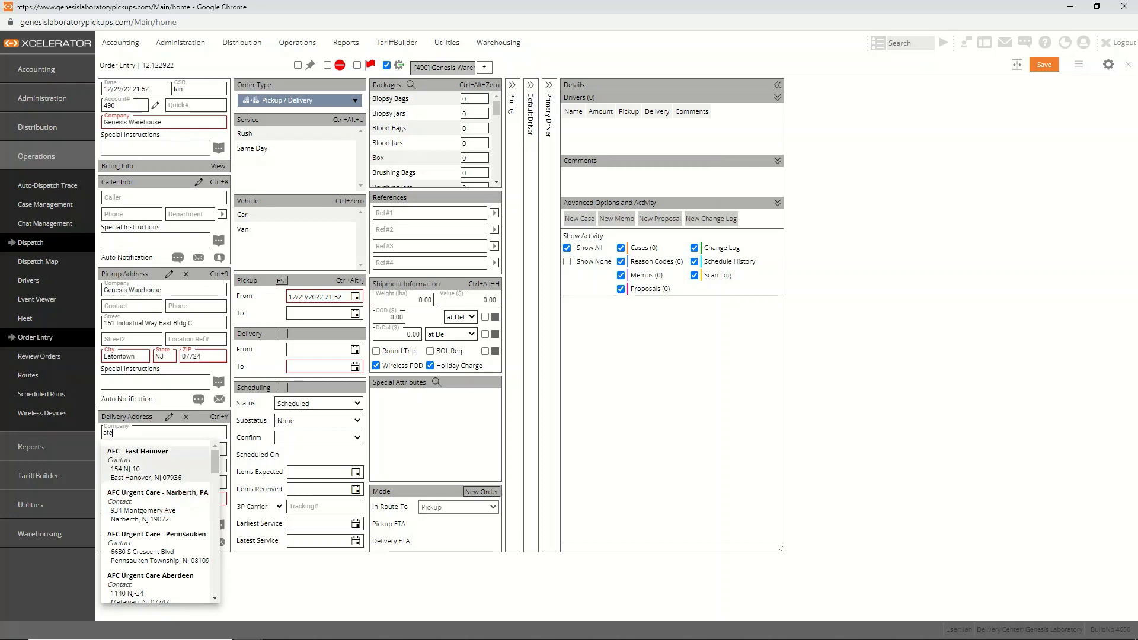
key("Return")
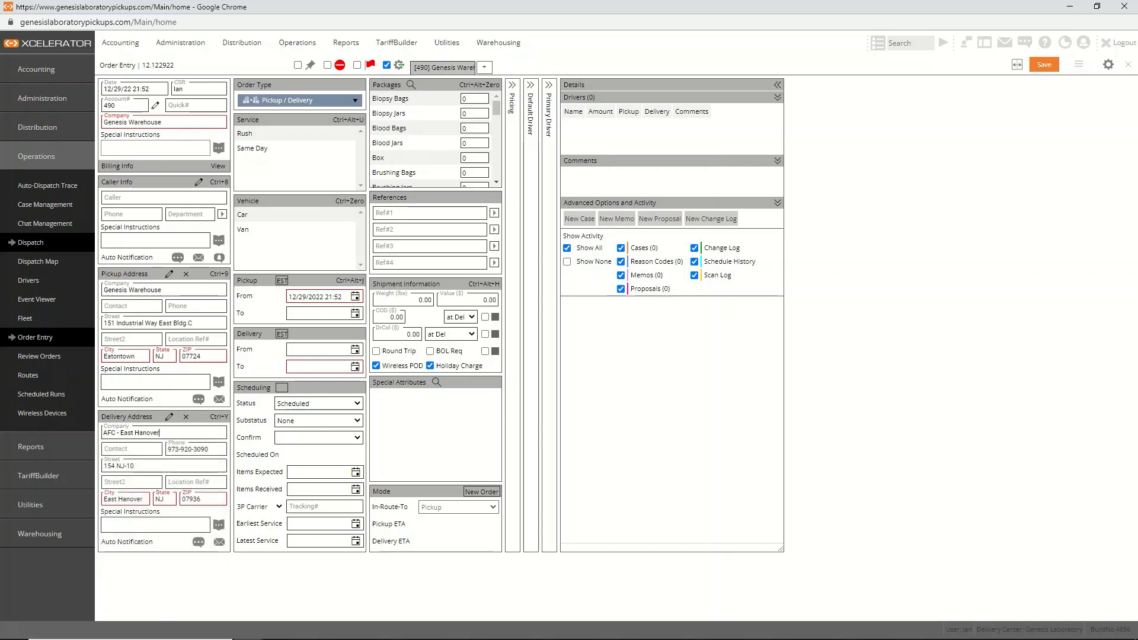
- Set the order to Same Day service by Car with a pickup end time of 12/29/2022 21:53
left_click(253, 149)
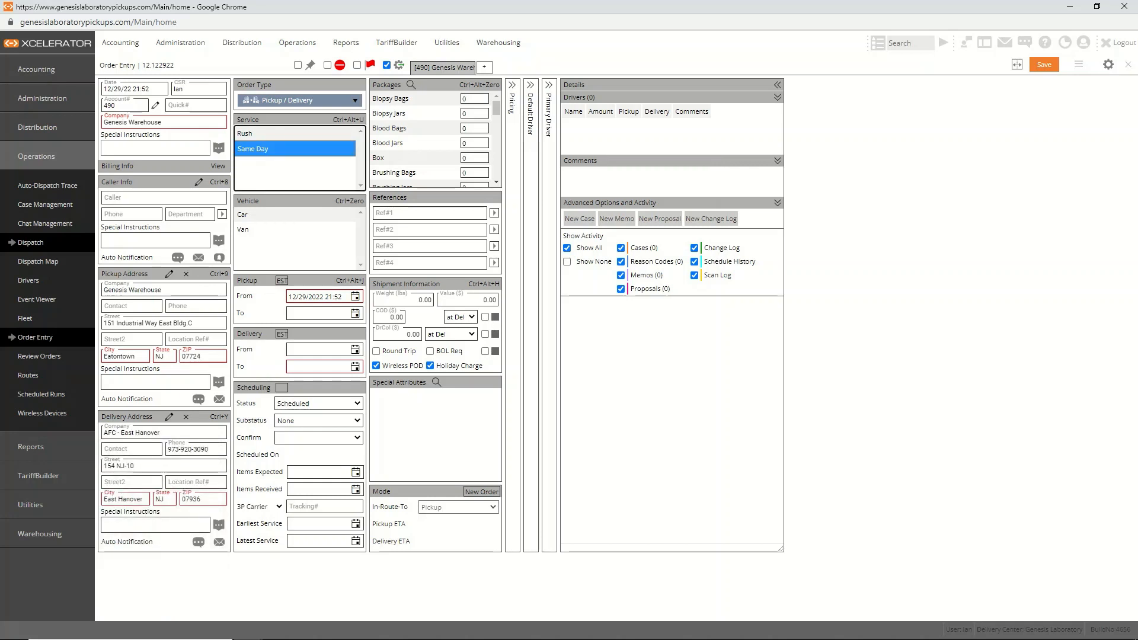
left_click(243, 214)
key("Tab")
key("Tab")
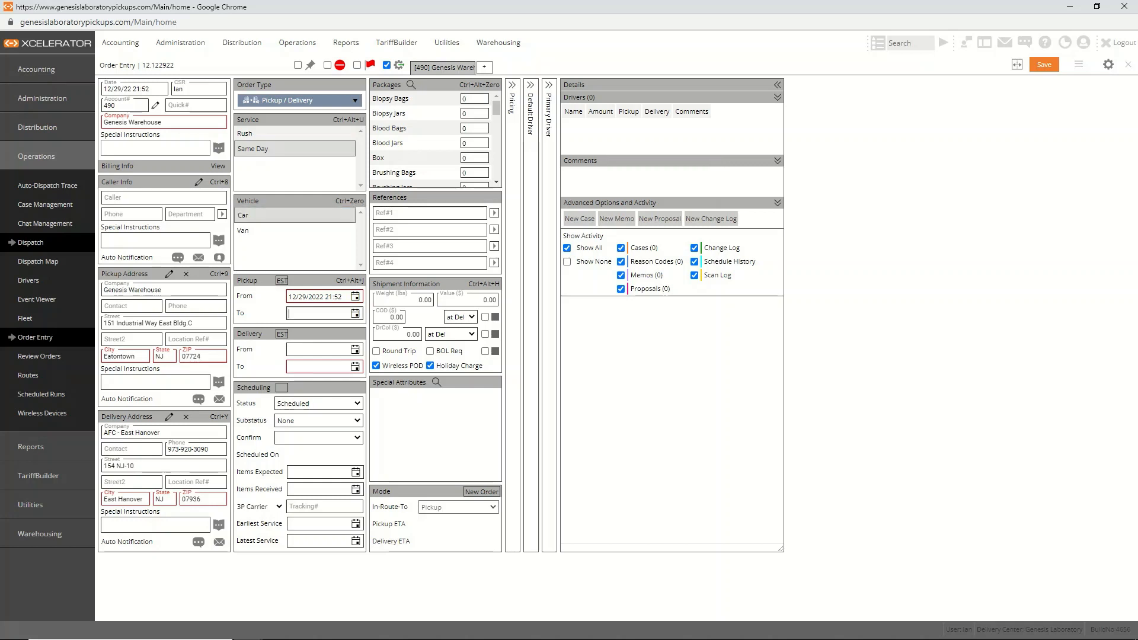
type("dt")
key("Tab")
key("Tab")
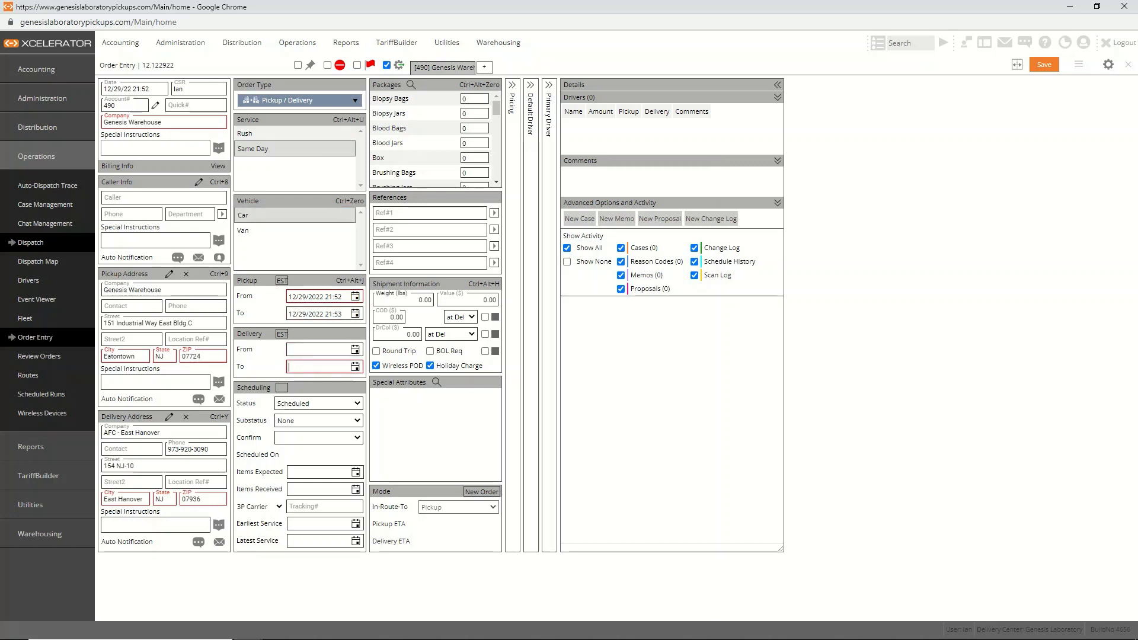
- Set the delivery end time to 12/29/2022 21:53 and save the Genesis Warehouse order
type("dt")
key("Tab")
key("Tab")
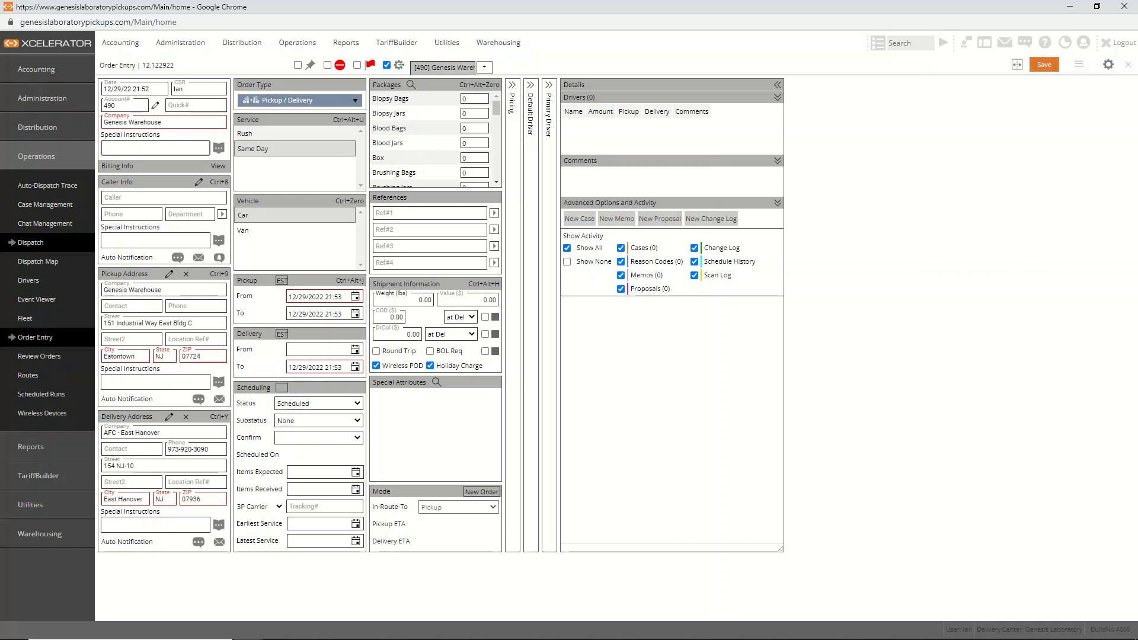
left_click(1044, 65)
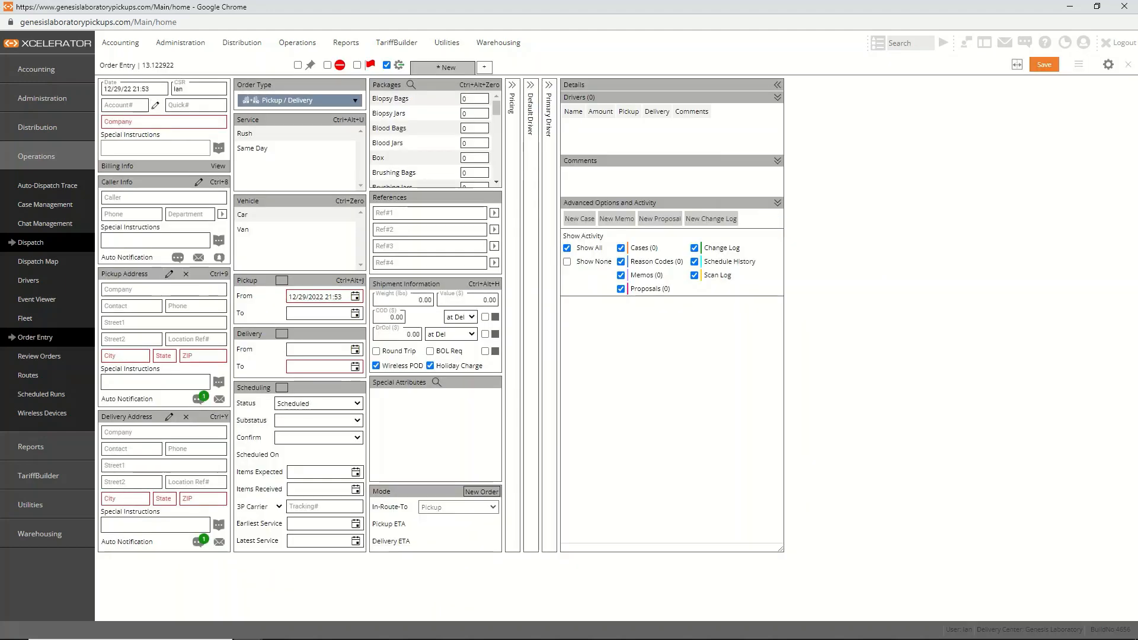
- Search the company accounts for "gene" and select Genesis IWE for the new order
left_click(164, 122)
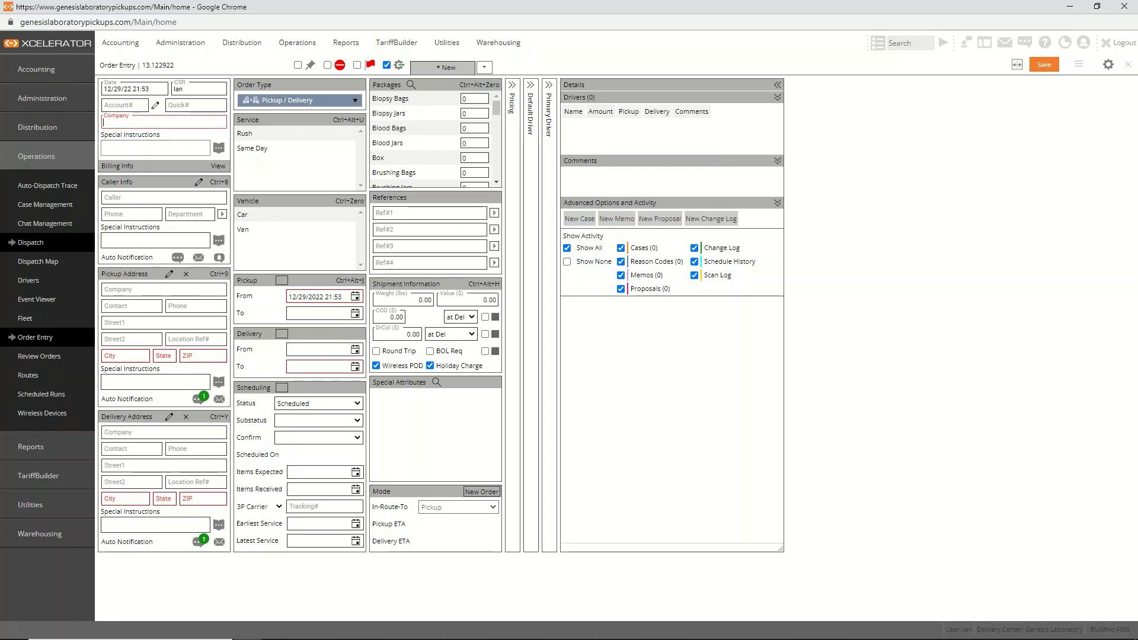
type("ne")
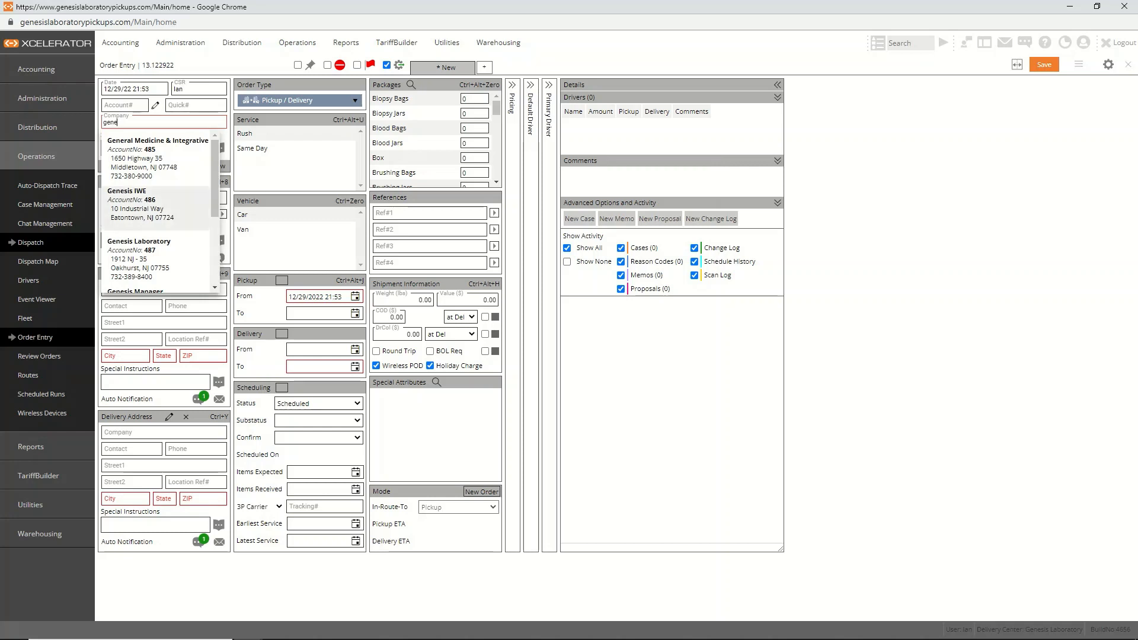
left_click(155, 205)
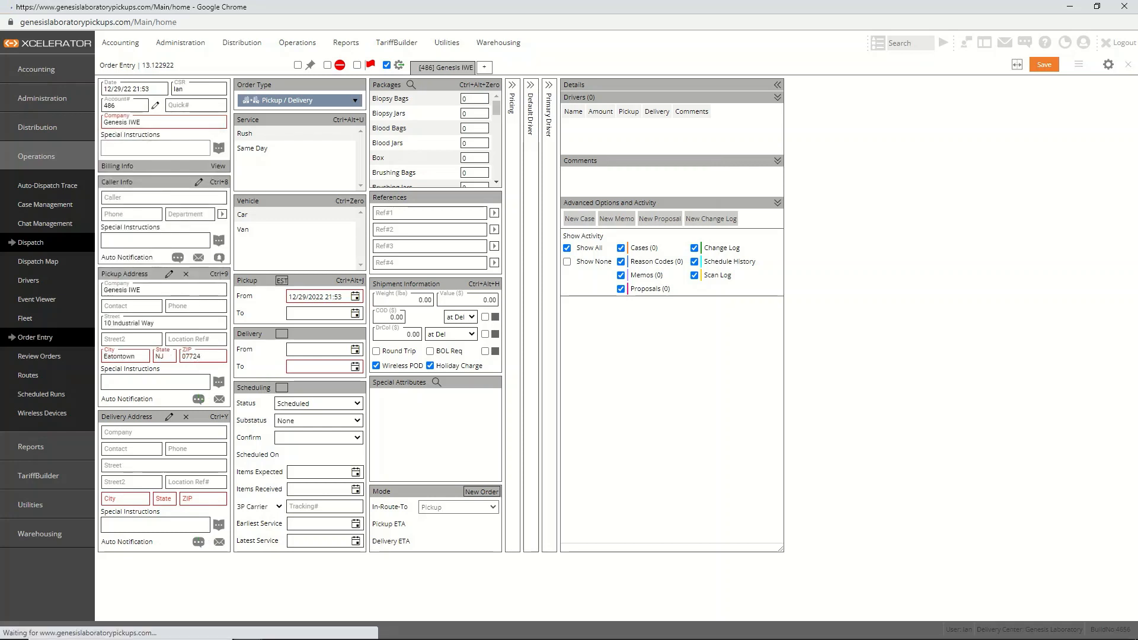
- Search the delivery locations for "ridge", use Ridgedale Surgery Center (RSC), and set the delivery end time to 12/29/2022 21:53
left_click(164, 432)
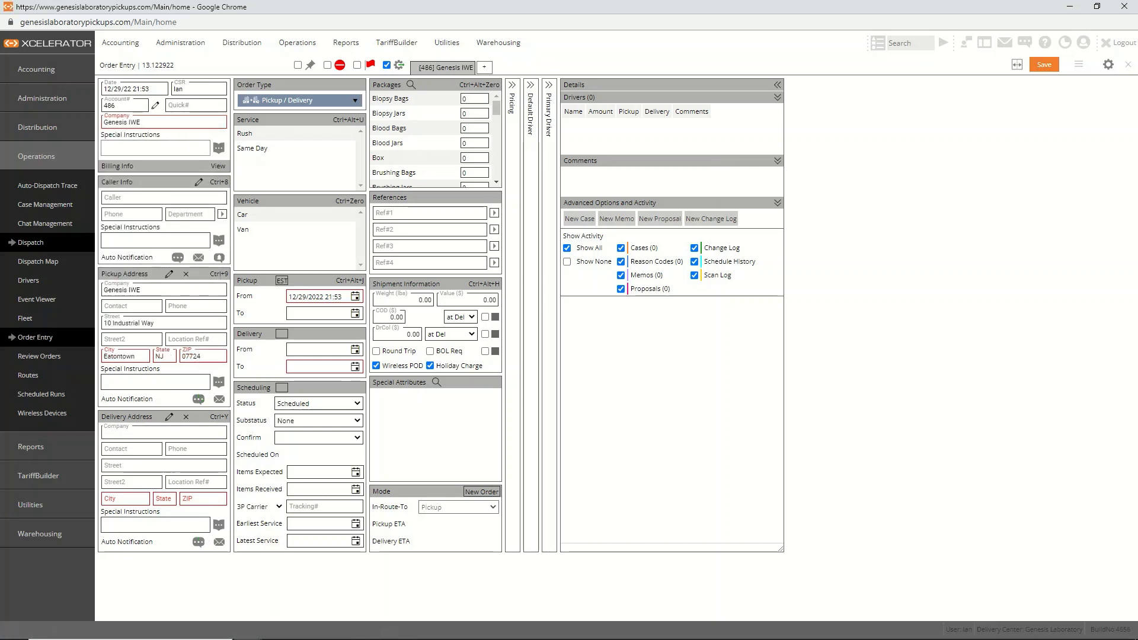
type("ridge")
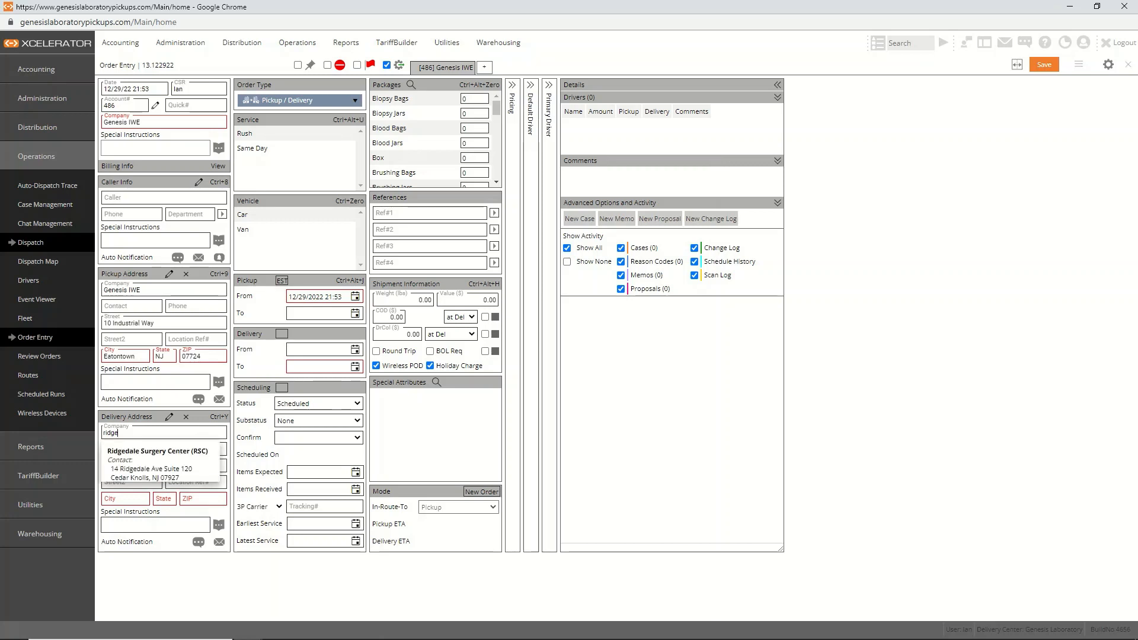
key("Return")
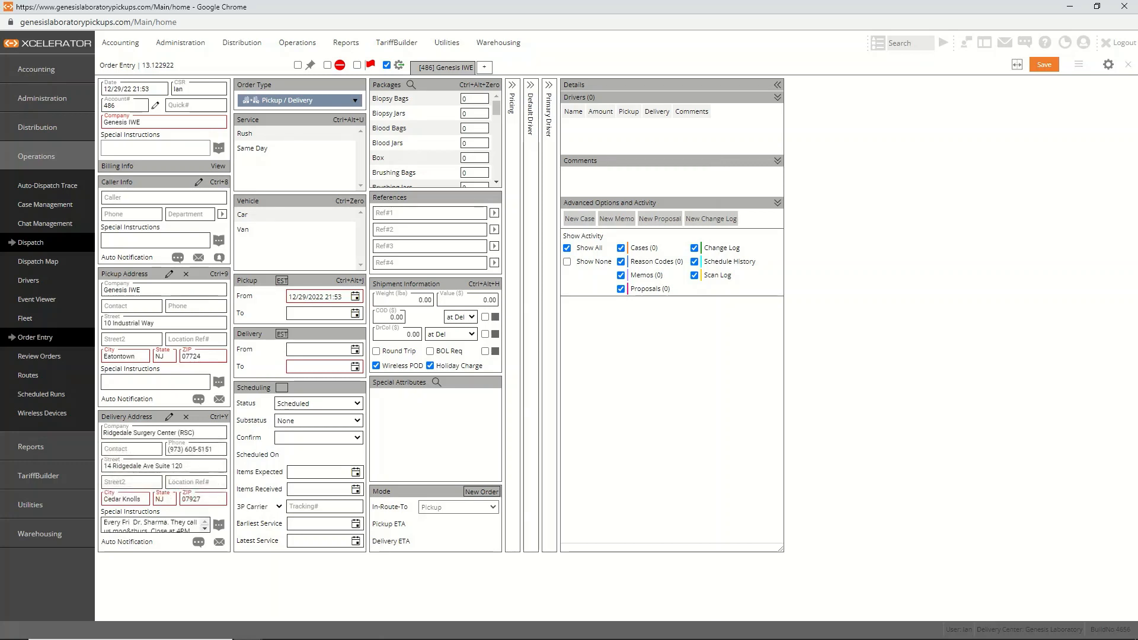
type("n")
key("Tab")
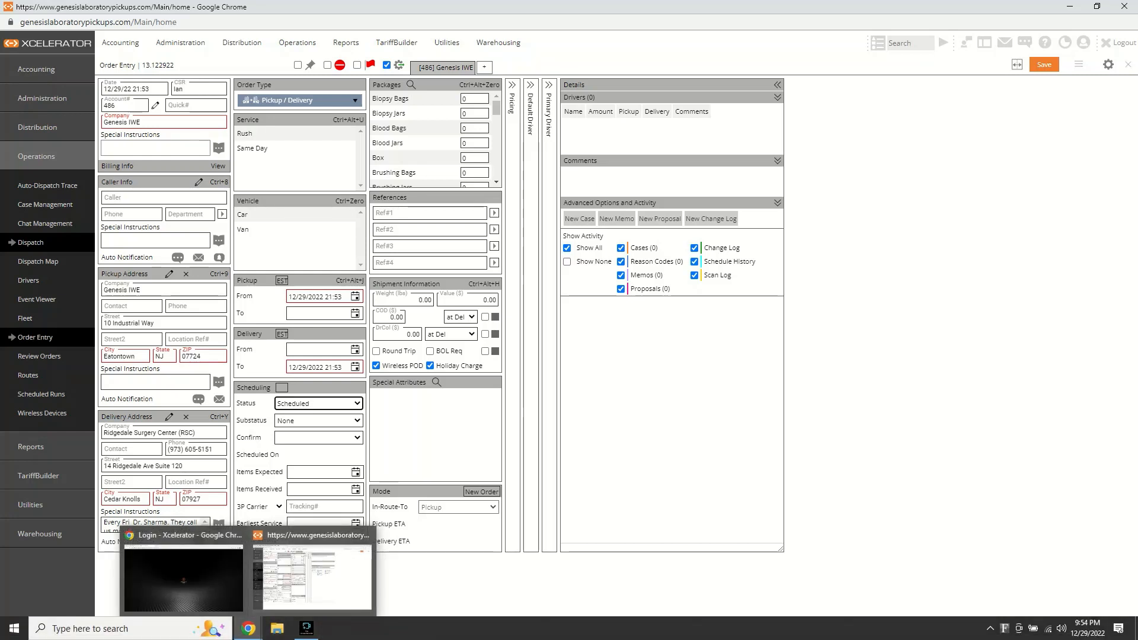
- Open Client Master and start a new client record with the company name Urgent Care One
left_click(120, 43)
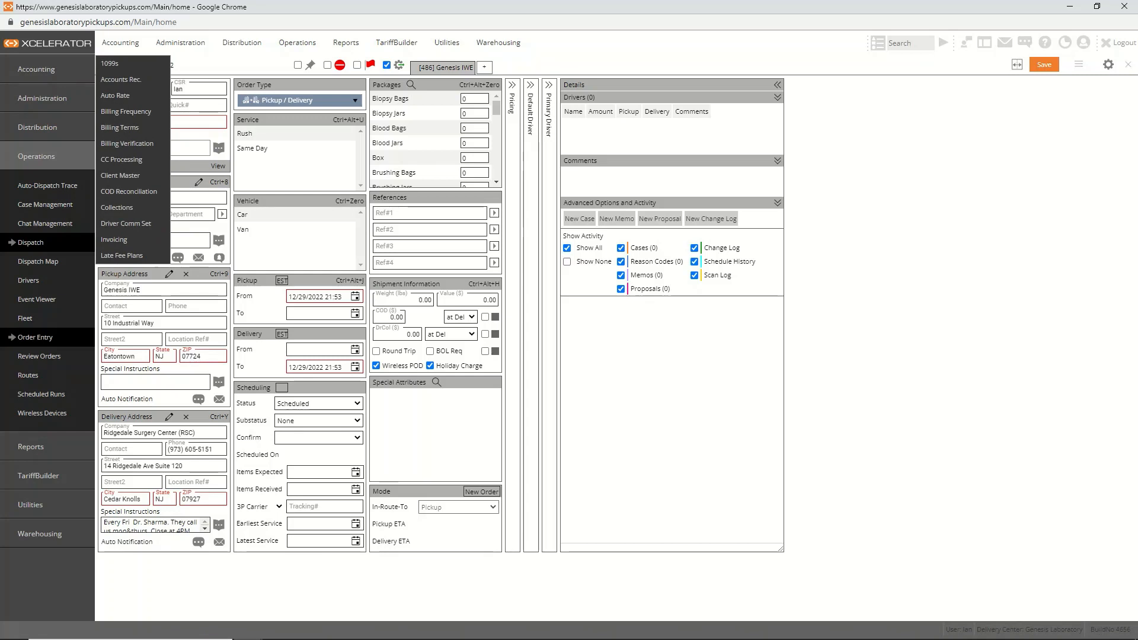
left_click(120, 175)
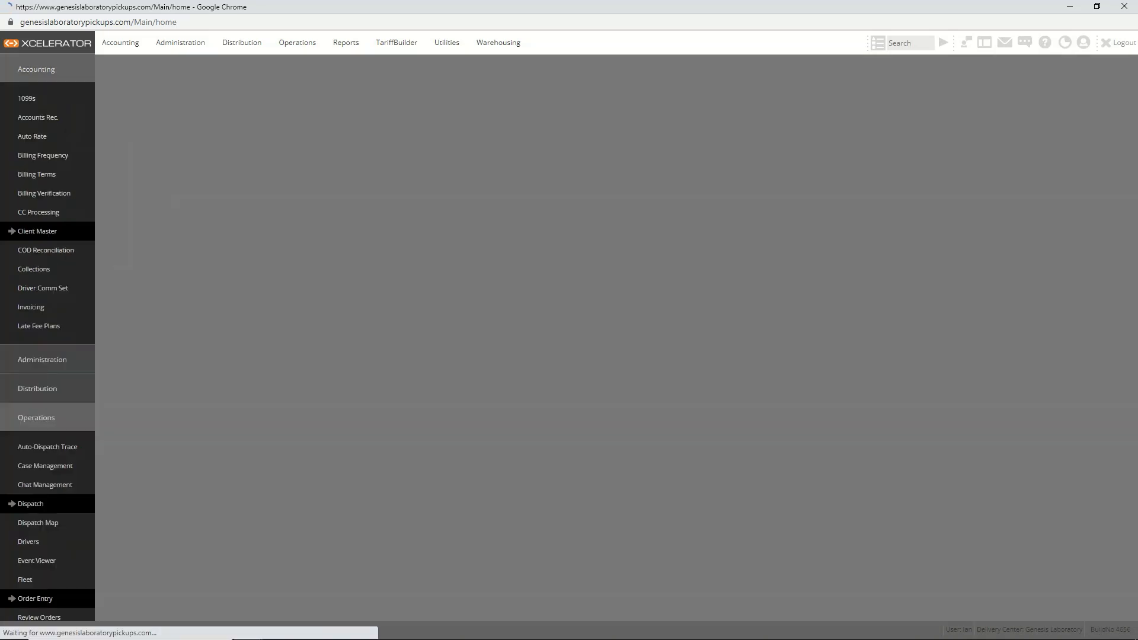
left_click(119, 83)
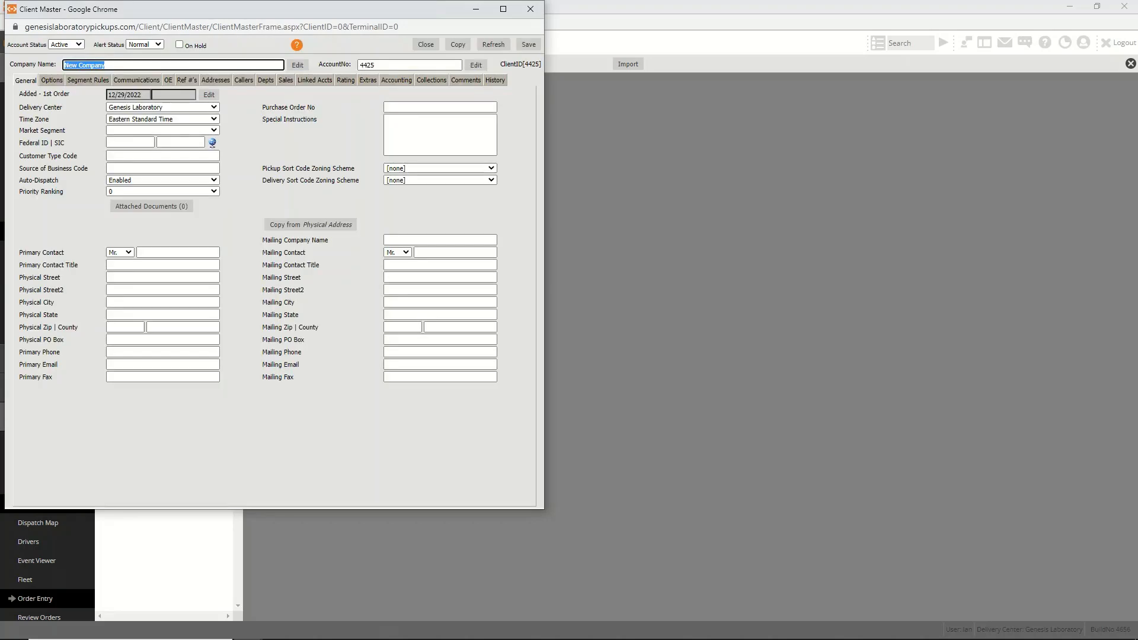
type("Urgent Care One")
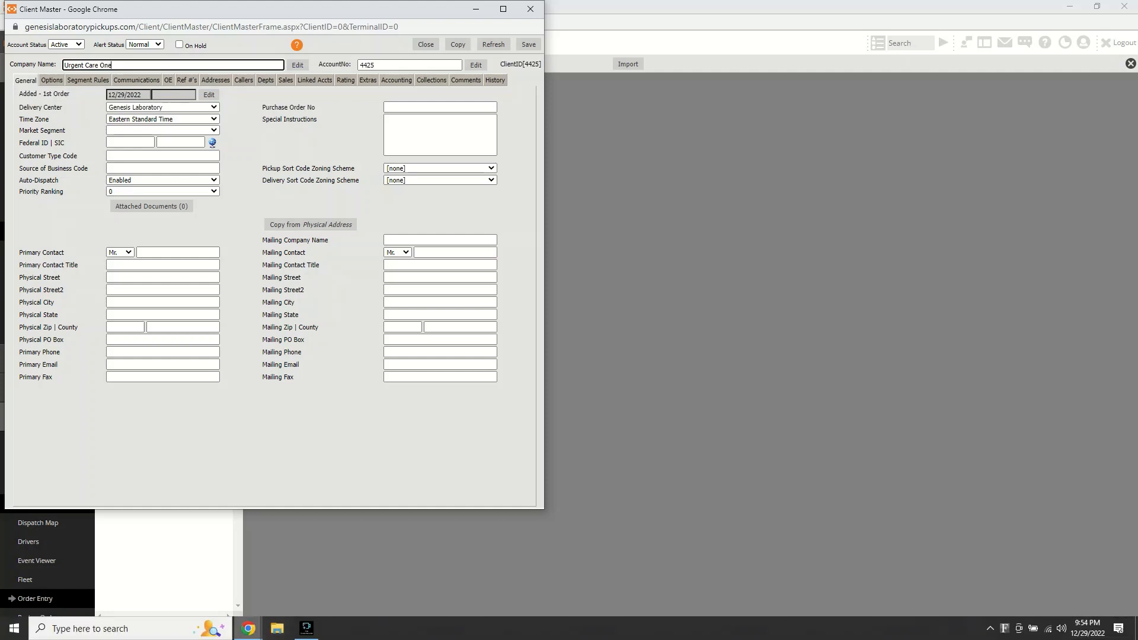
- Search Google for "urgent care one east windsor nj" in a new tab of the other browser window
left_click(248, 628)
left_click(143, 575)
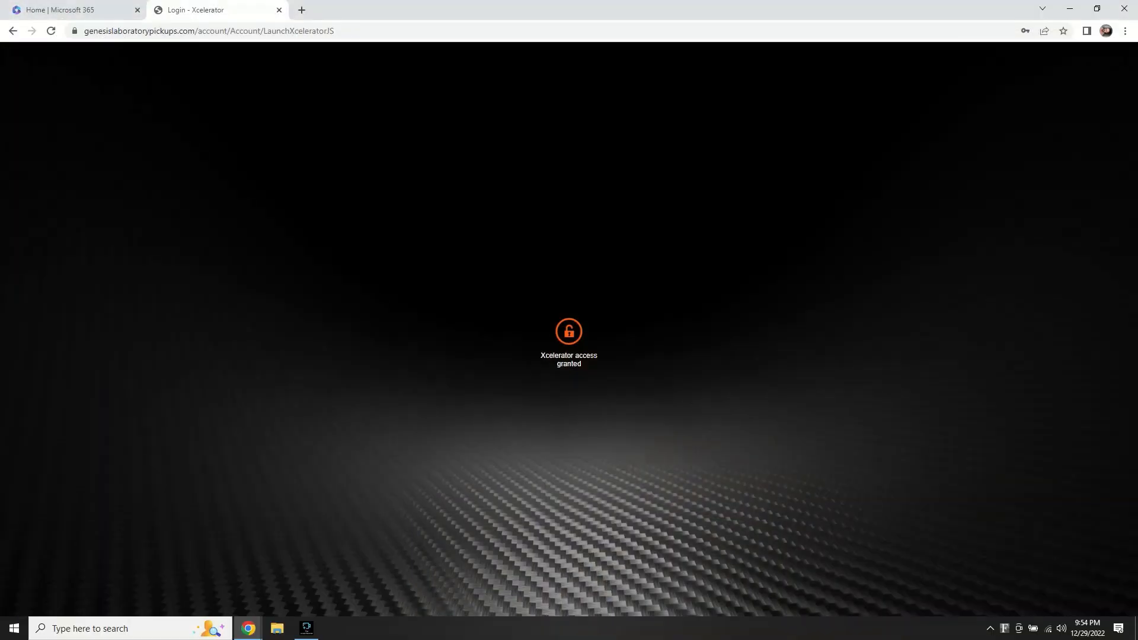
key("ctrl+t")
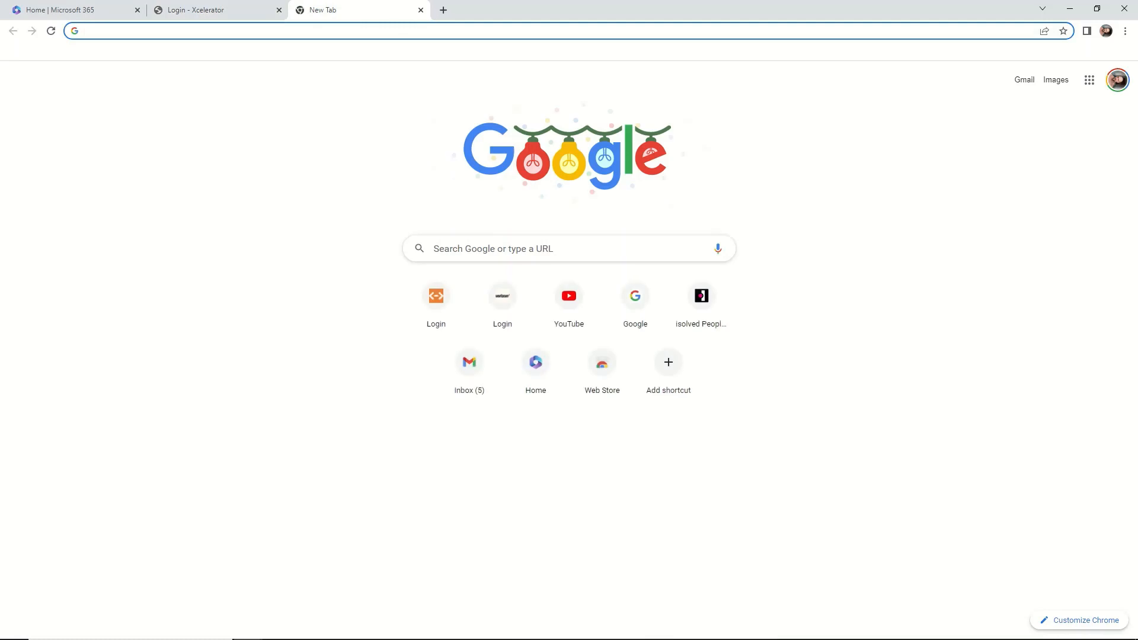
left_click(433, 248)
type("urgent care on ")
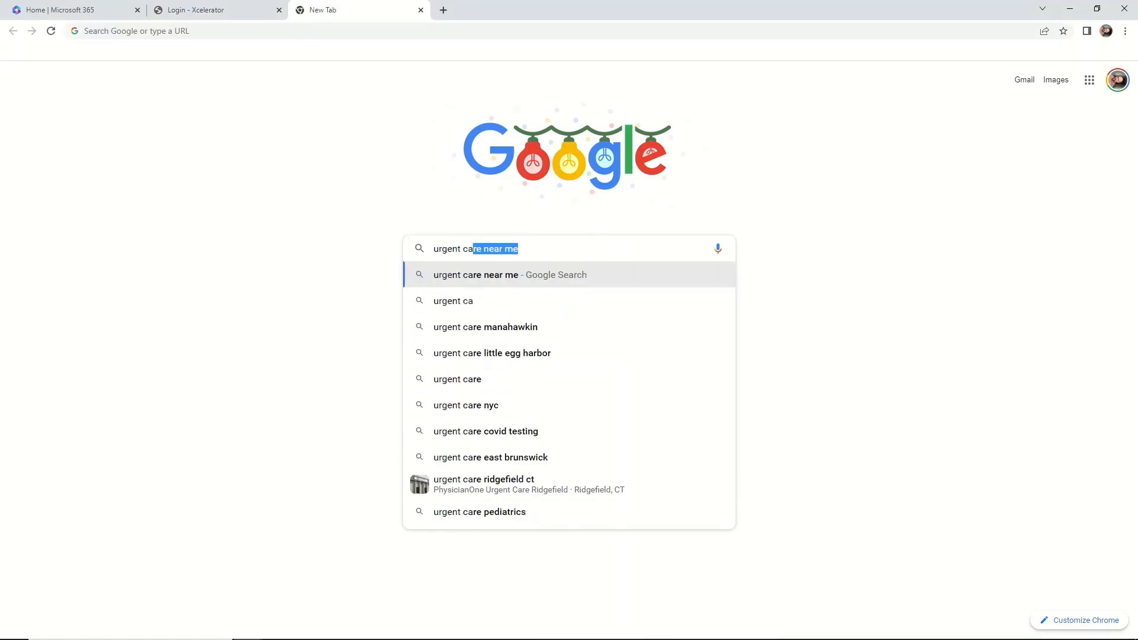
type("e ")
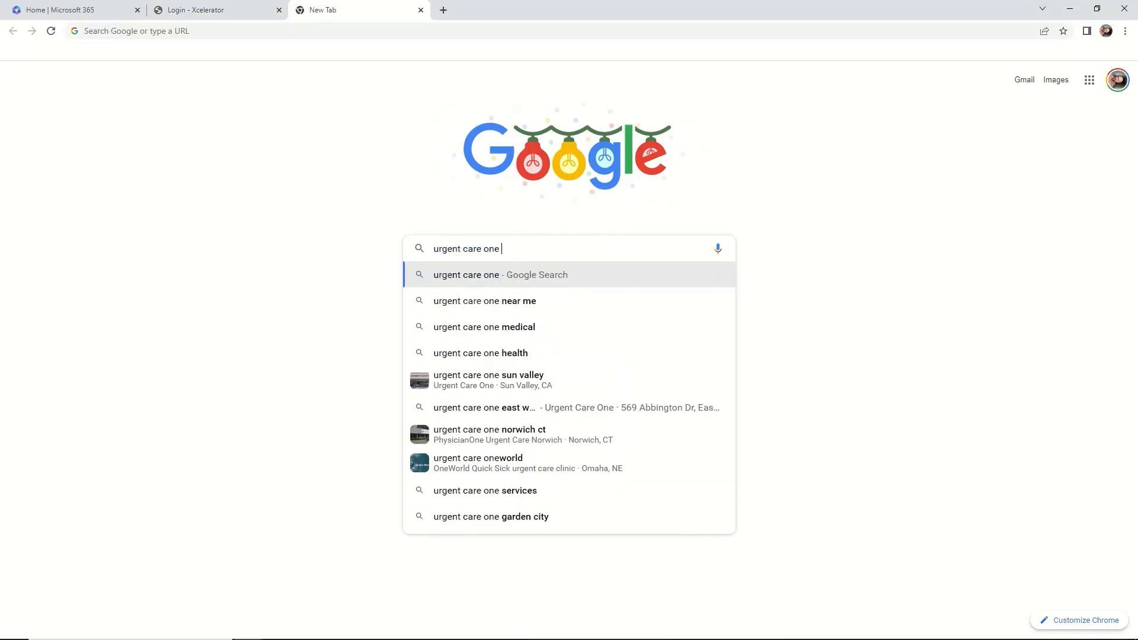
type("east")
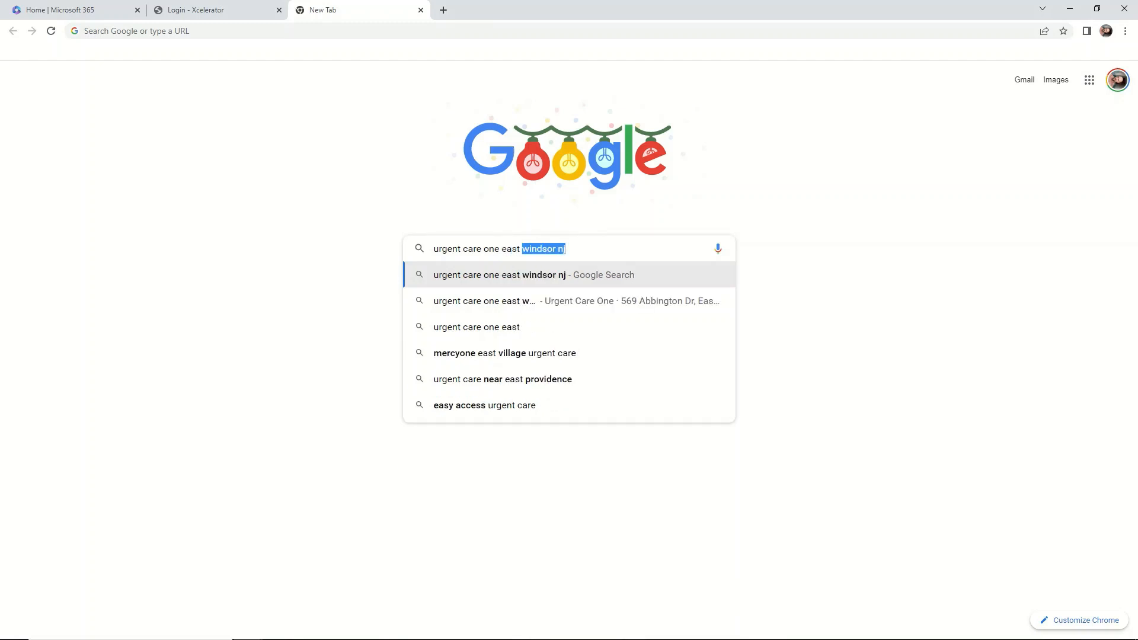
key("Return")
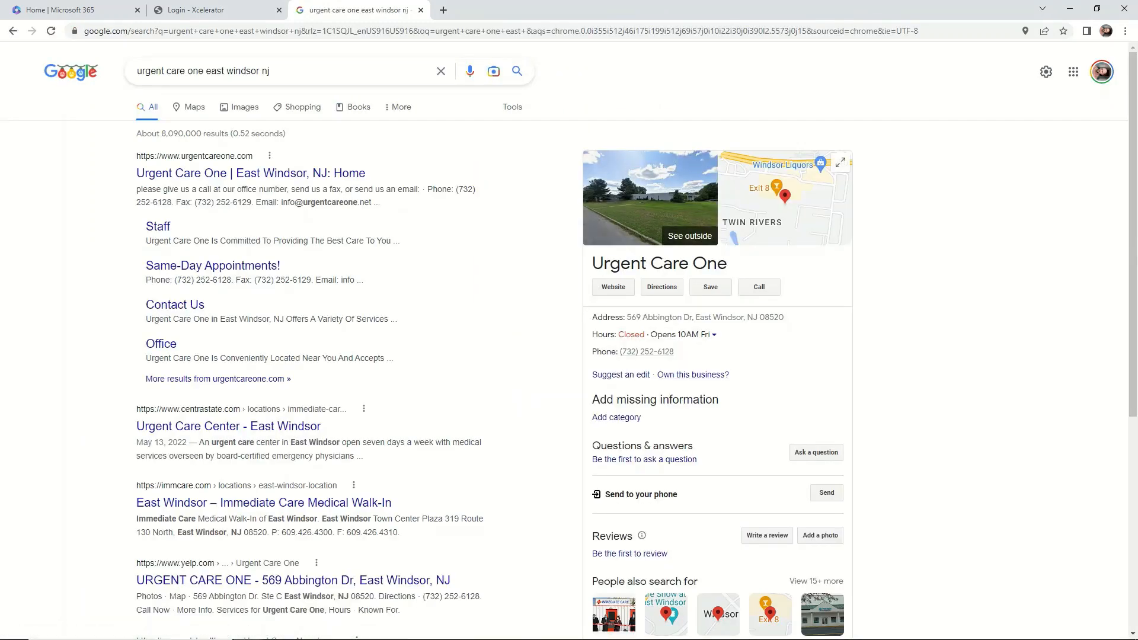
- Copy Urgent Care One's street address from the search result into the Physical Street of the new client record
left_click_drag(696, 317, 626, 318)
key("ctrl+c")
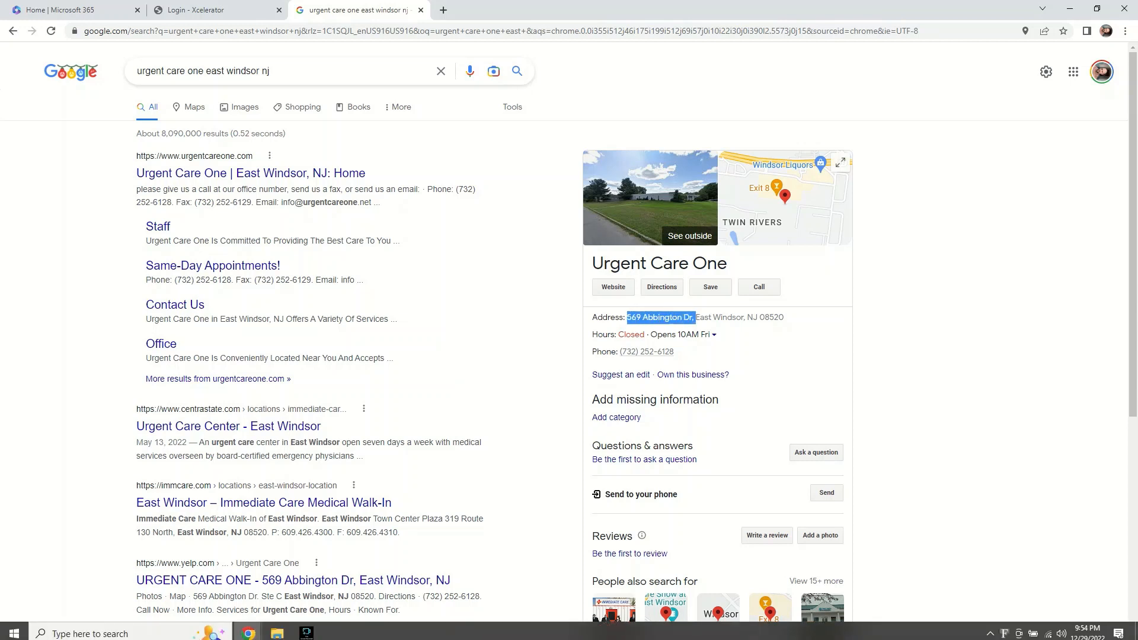
left_click(248, 628)
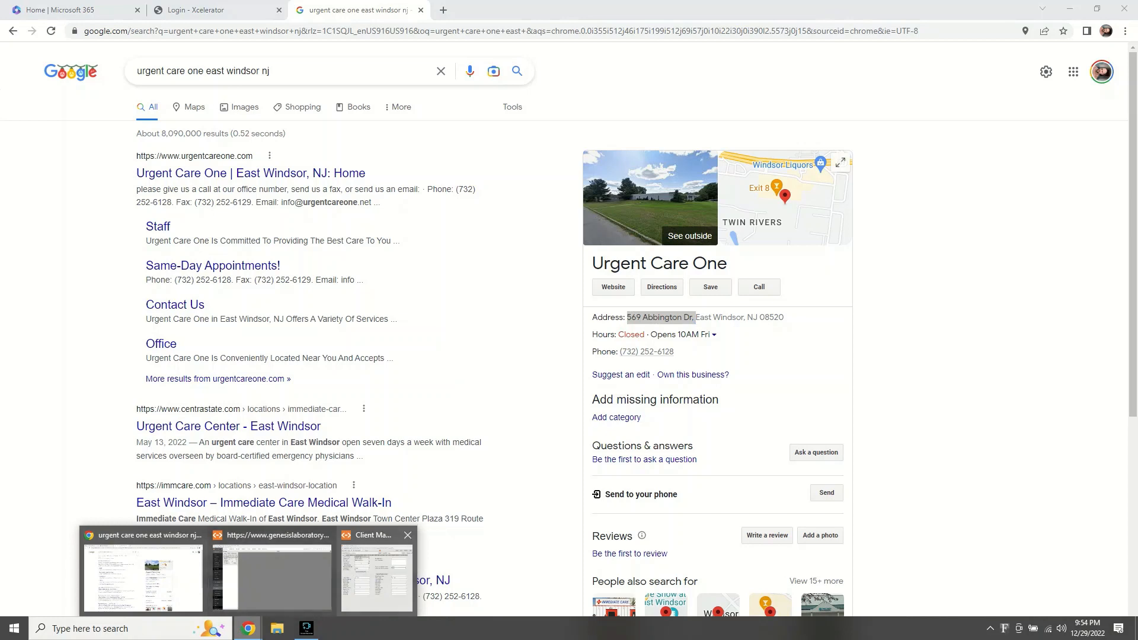
left_click(377, 570)
left_click(163, 277)
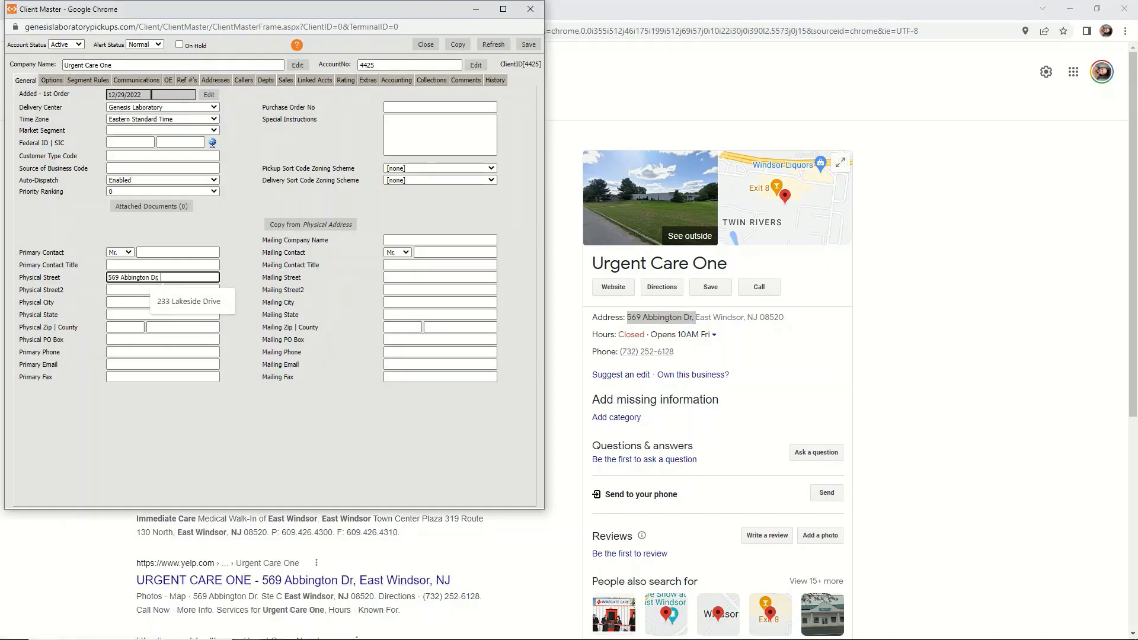
key("ctrl+v")
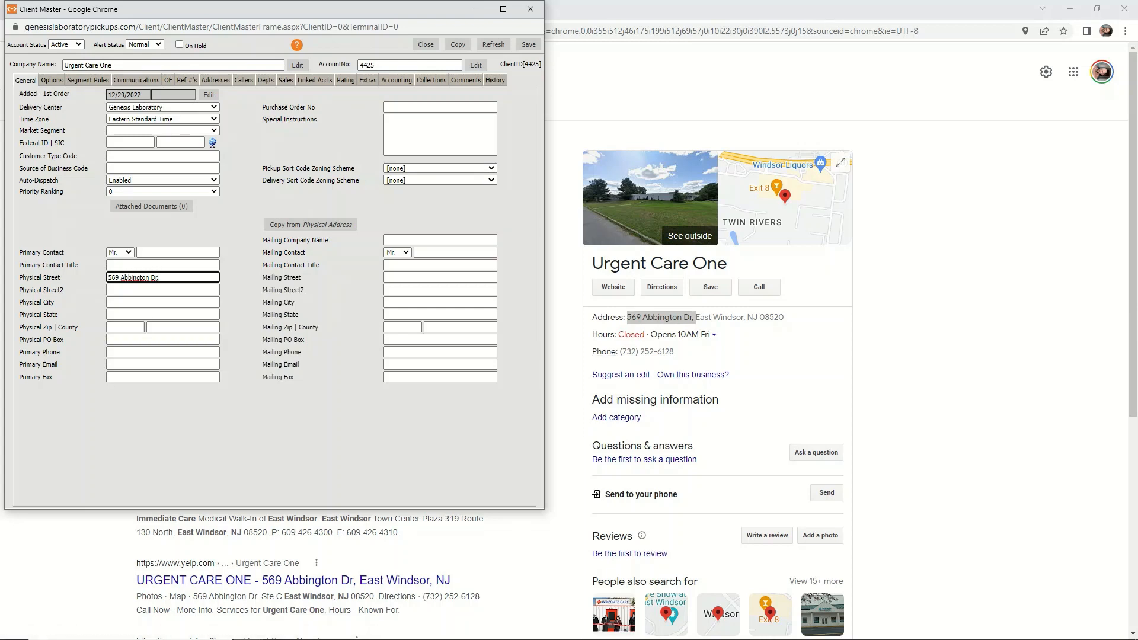
- Copy the city, East Windsor, from the search result into the Physical City of the client record
key("alt+Tab")
left_click(708, 322)
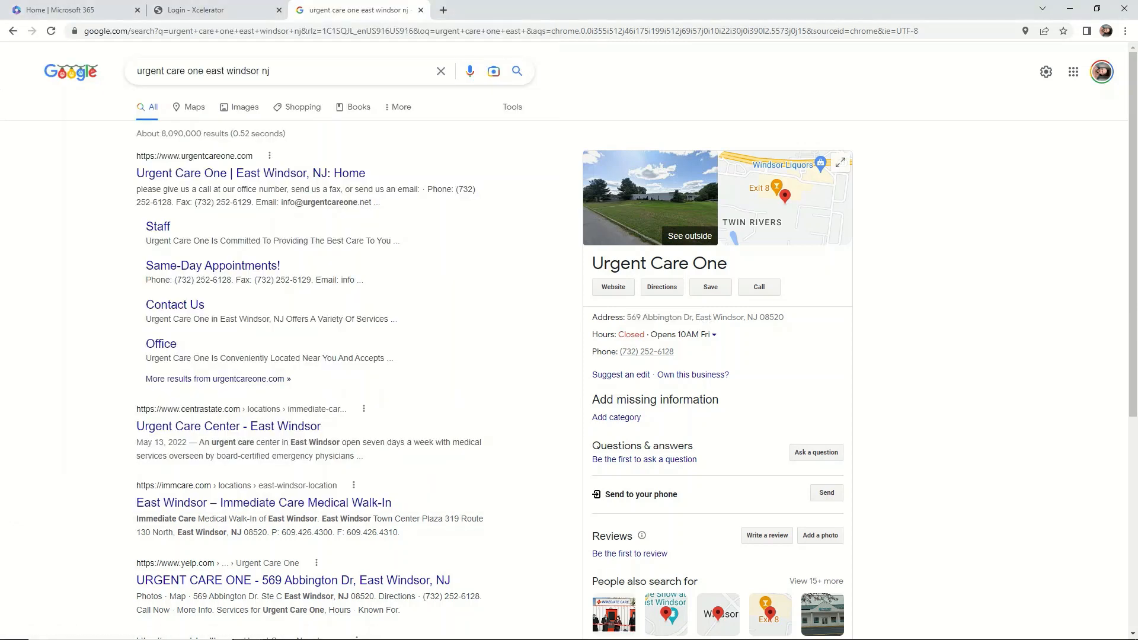
left_click_drag(744, 317, 695, 318)
key("ctrl+c")
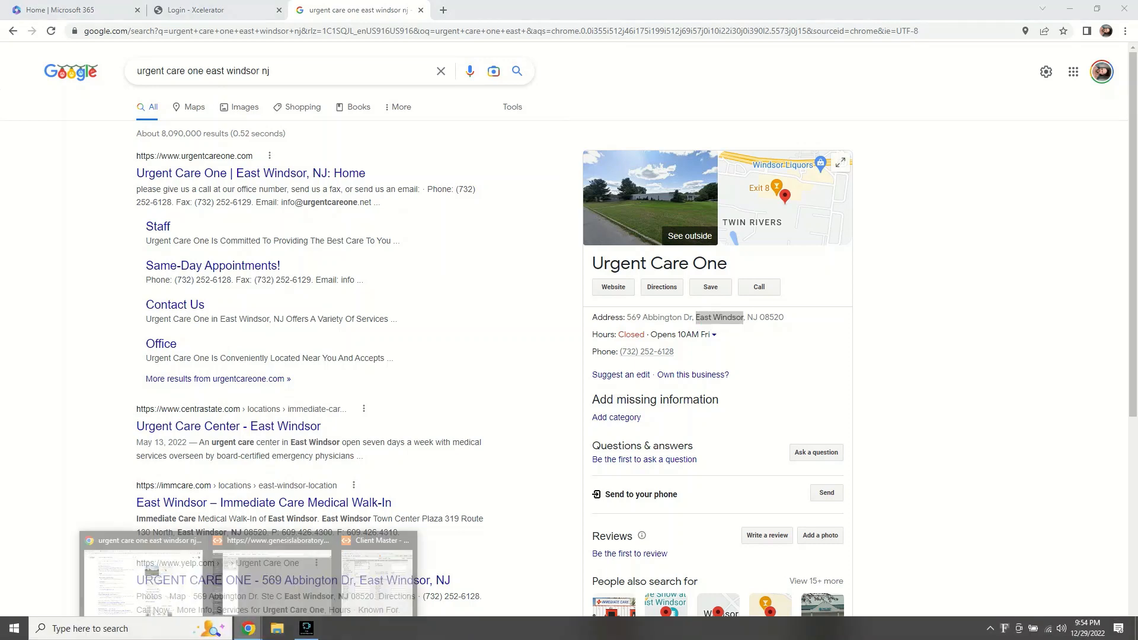
left_click(249, 628)
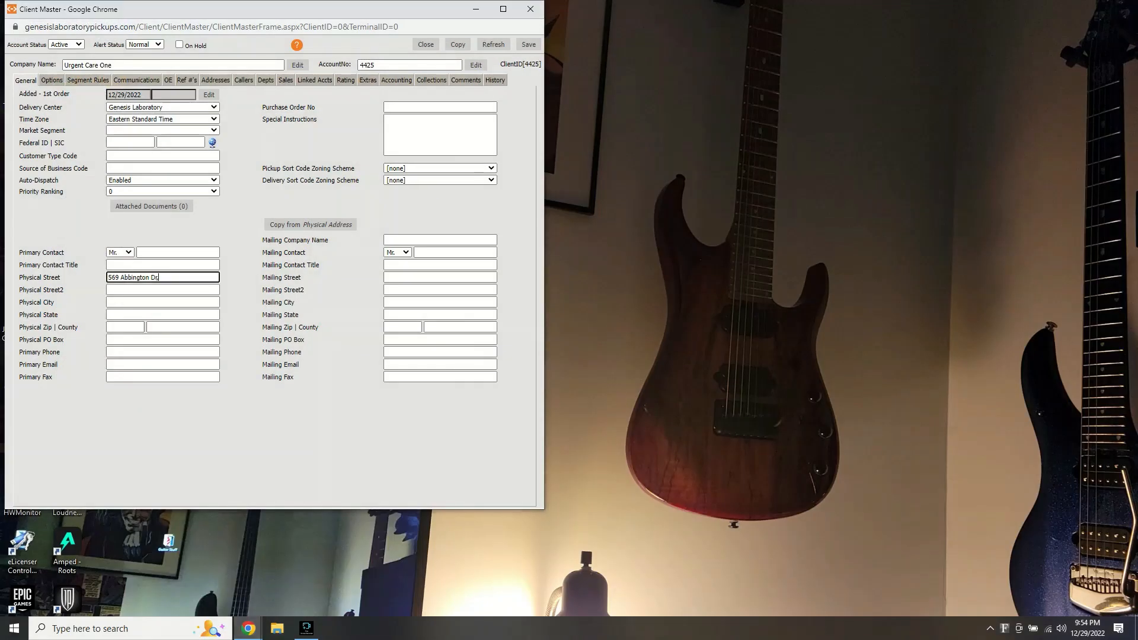
left_click(377, 575)
right_click(151, 303)
left_click(172, 374)
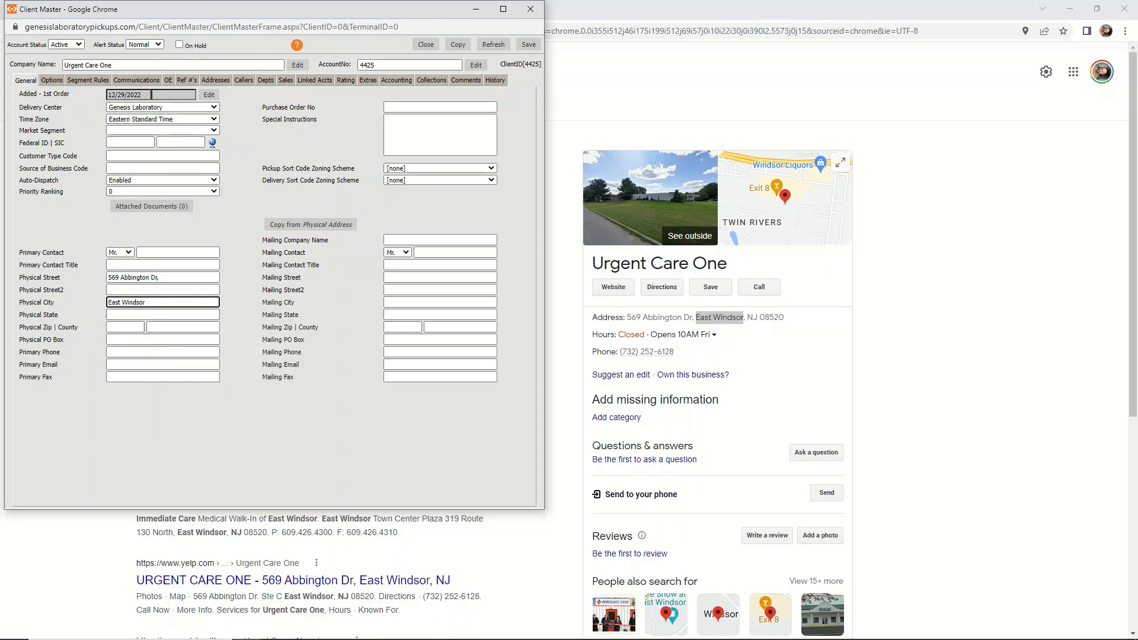
- Set the client's Physical State to NJ
left_click(163, 315)
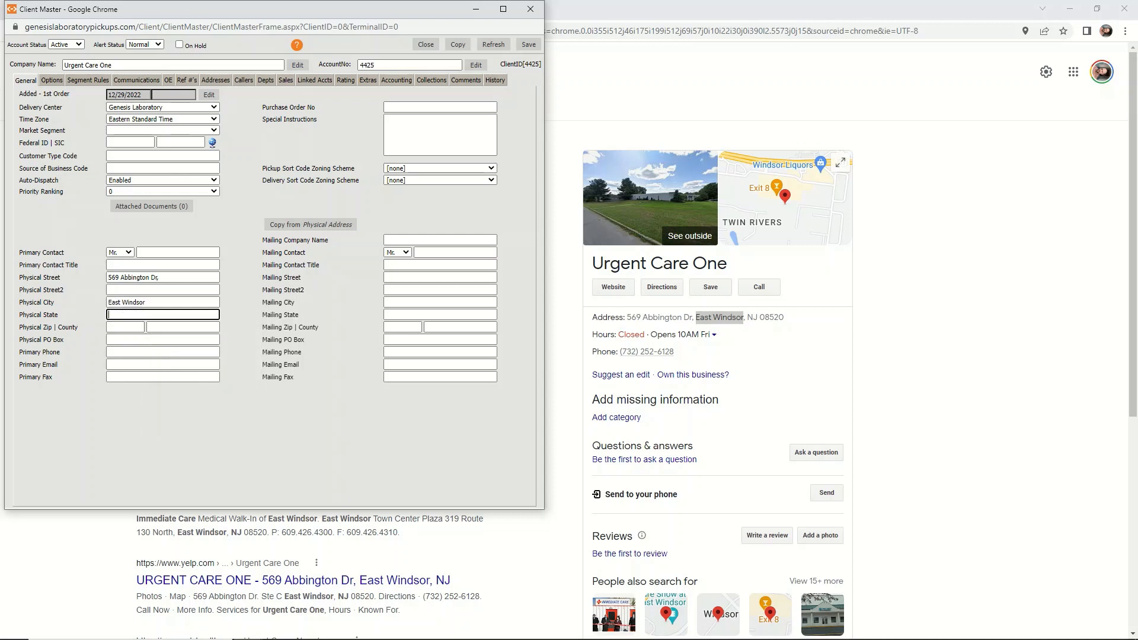
type("NJ")
key("Tab")
- Copy the clinic's ZIP code from the search result into Physical Zip and set Physical City to East Windsor
left_click(125, 327)
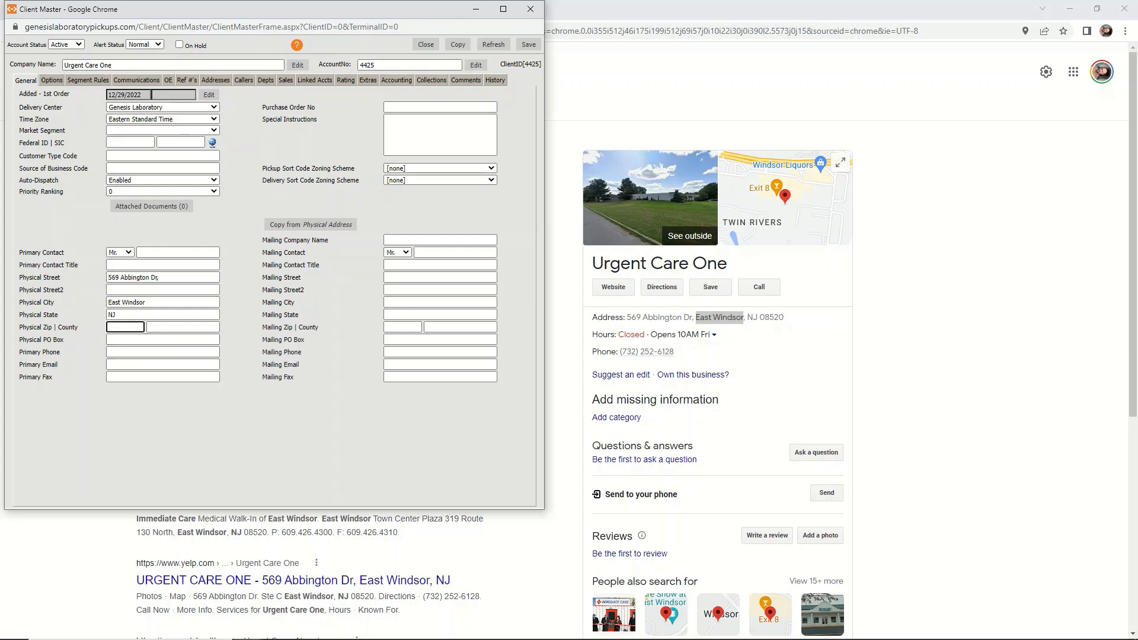
left_click_drag(760, 318, 784, 318)
key("ctrl+c")
left_click(713, 334)
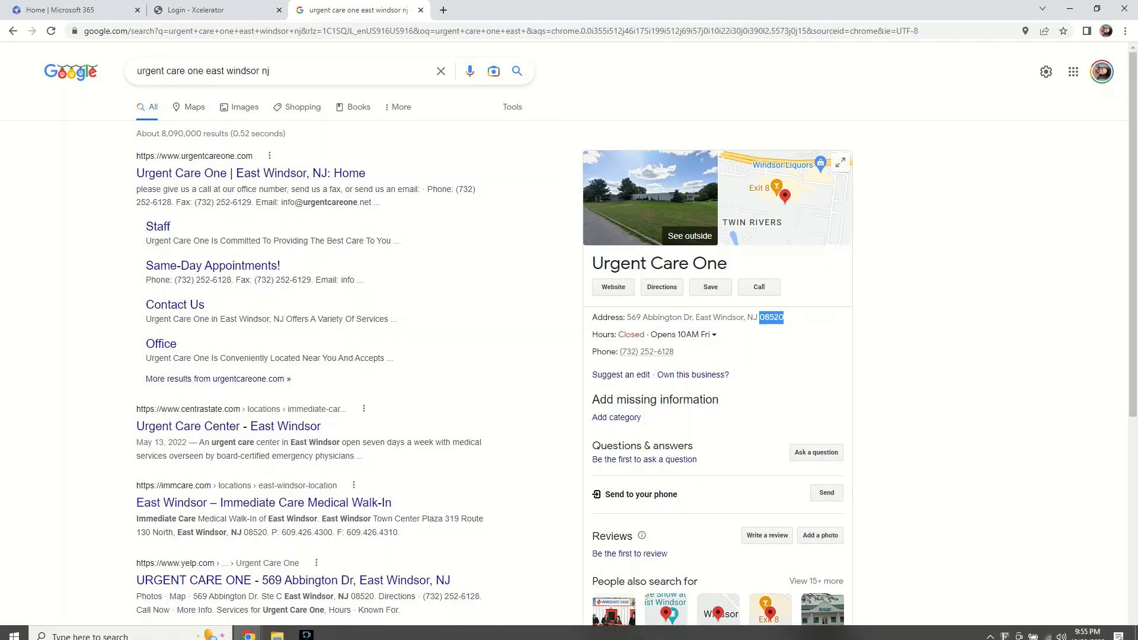
mouse_move(249, 628)
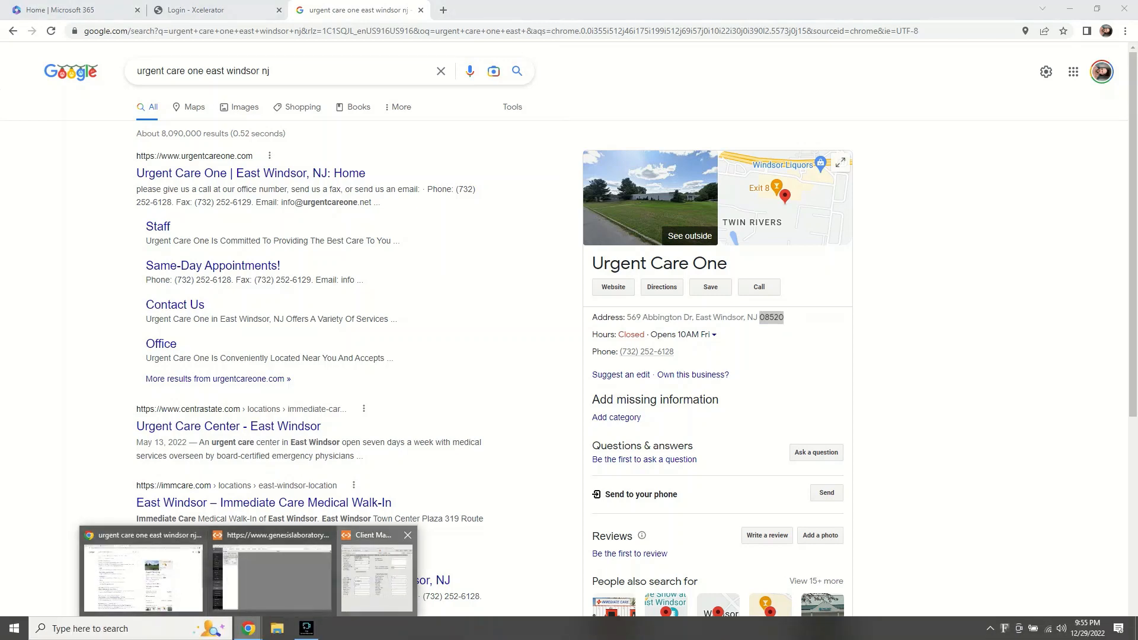
left_click(377, 578)
key("ctrl+v")
key("Tab")
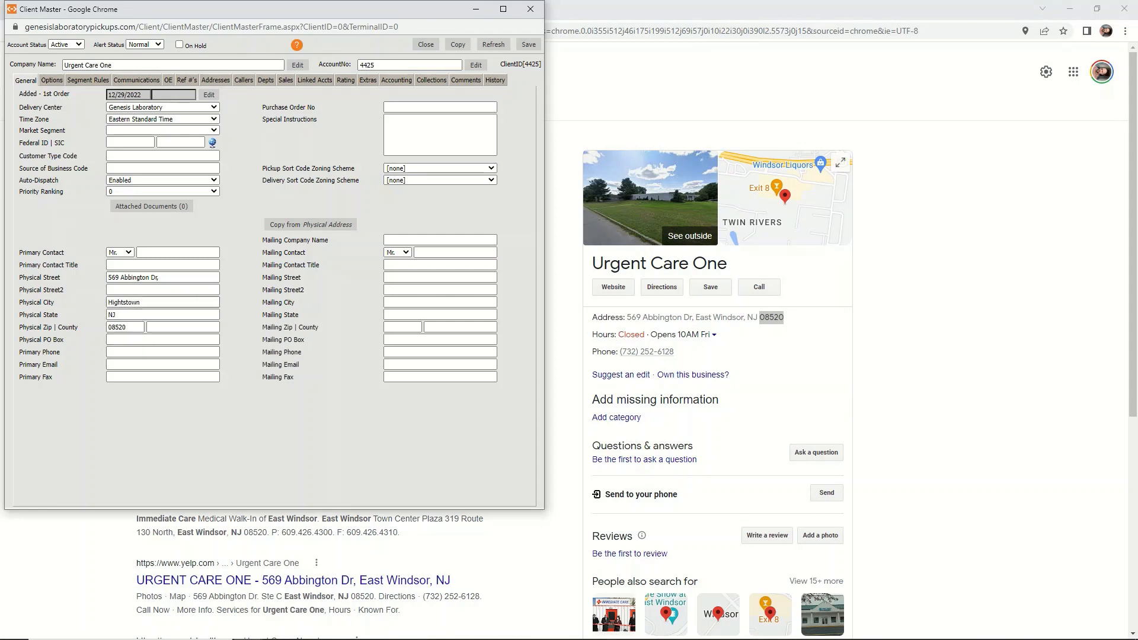
double_click(125, 302)
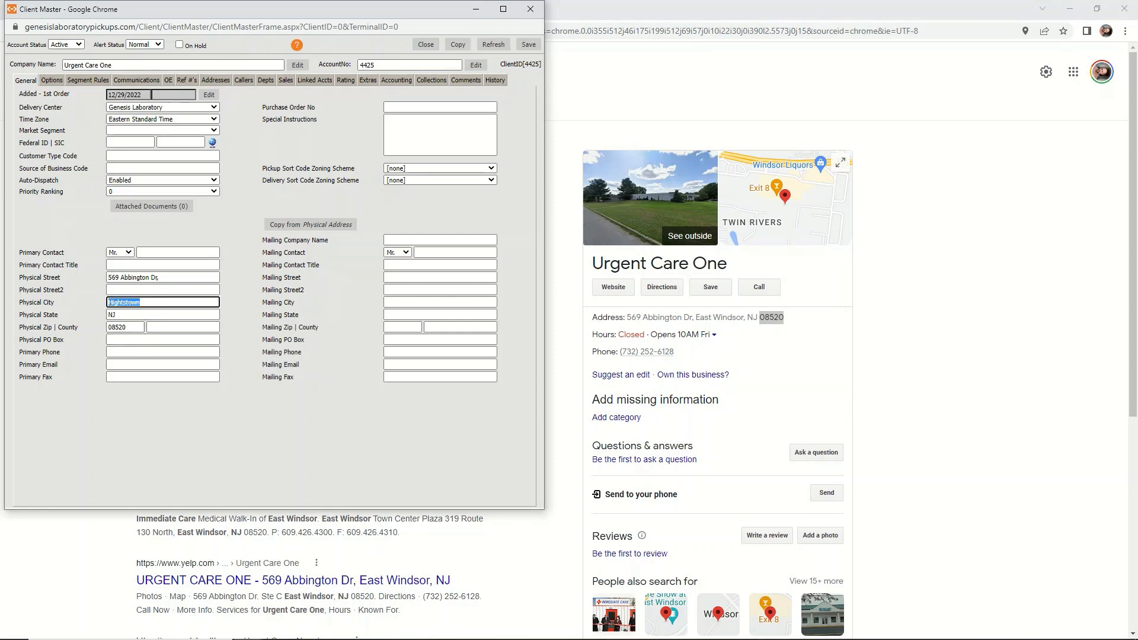
type("East Windsor")
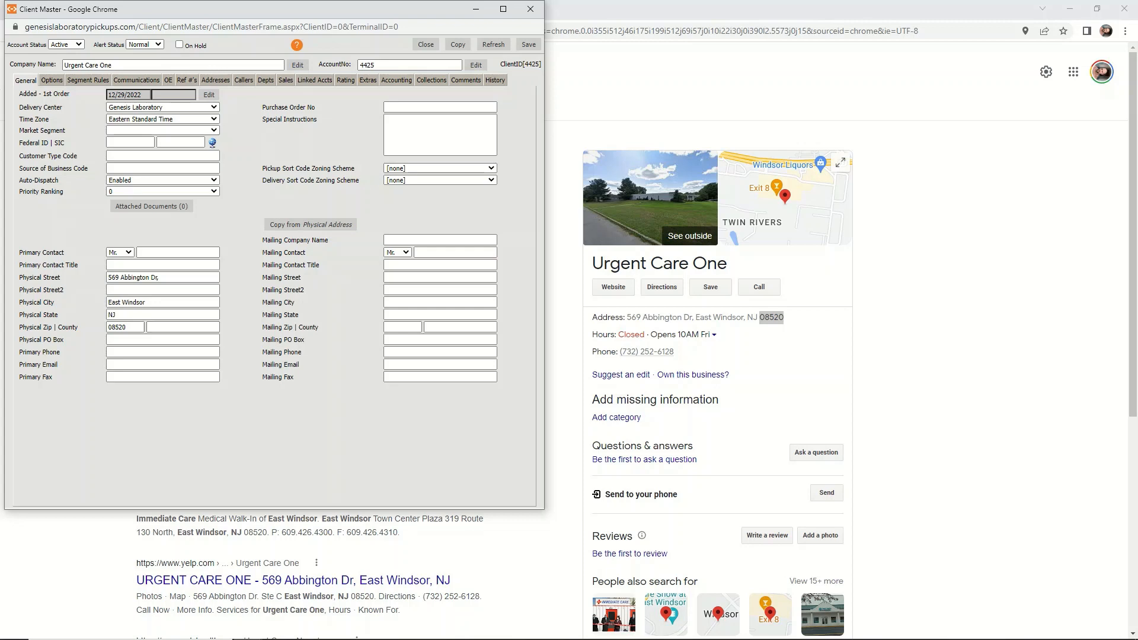
- Copy the clinic's phone number from the search result into the client's Primary Phone and save the client record
left_click_drag(677, 352, 620, 352)
key("ctrl+c")
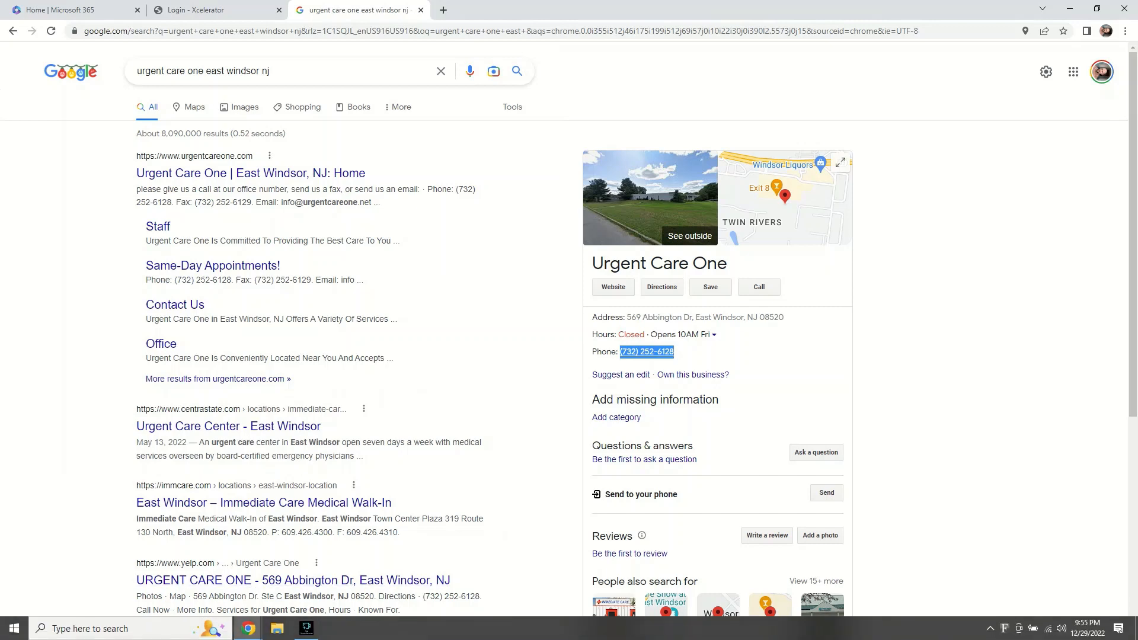
mouse_move(249, 628)
left_click(377, 575)
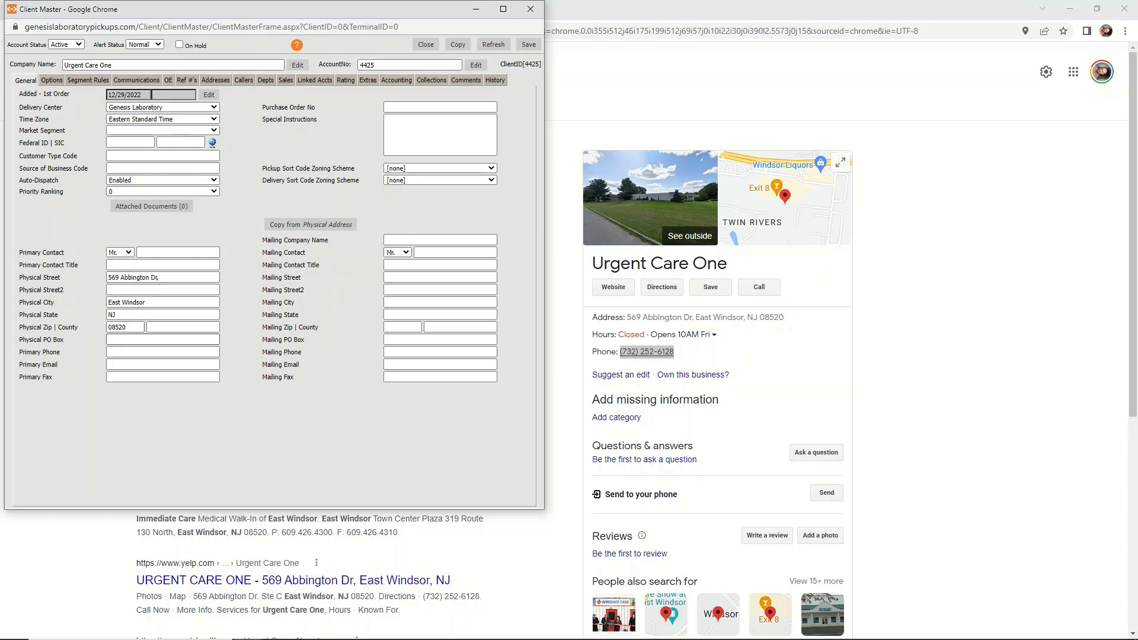
left_click(149, 352)
key("ctrl+v")
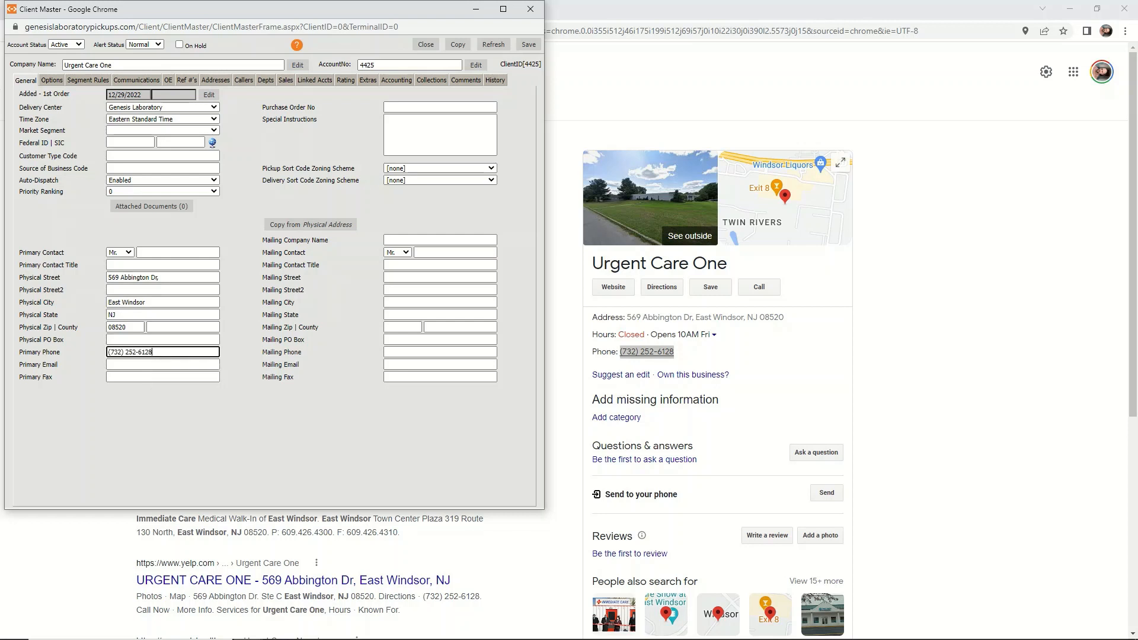
left_click(528, 45)
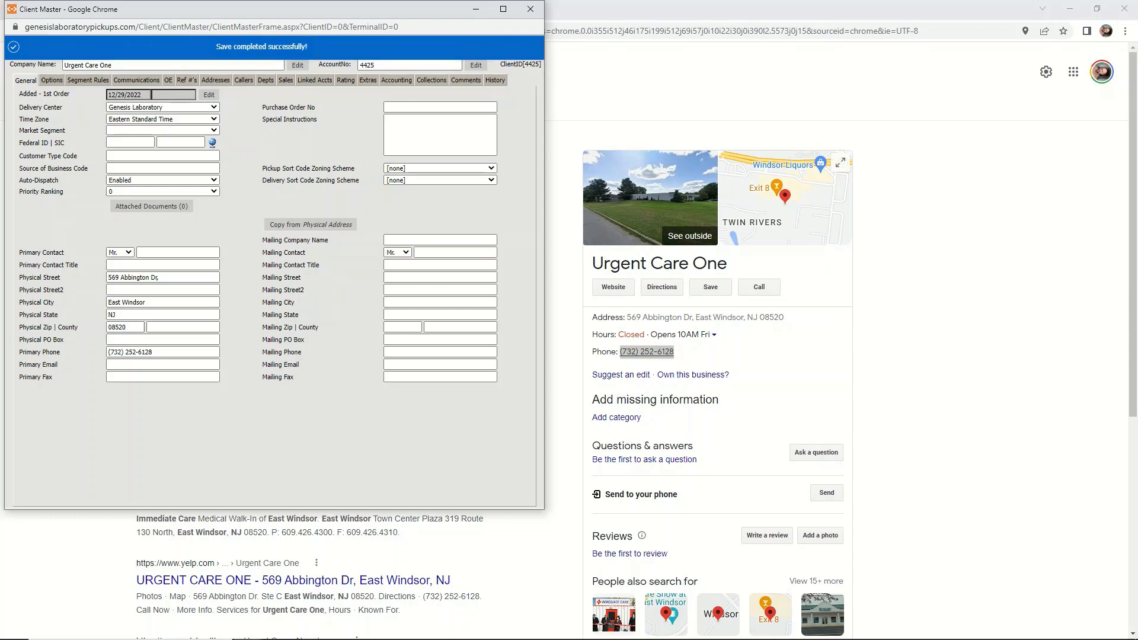
- Switch to the main Xcelerator window and close the open Order Entry screen, discarding the unsaved Genesis IWE order
left_click(248, 628)
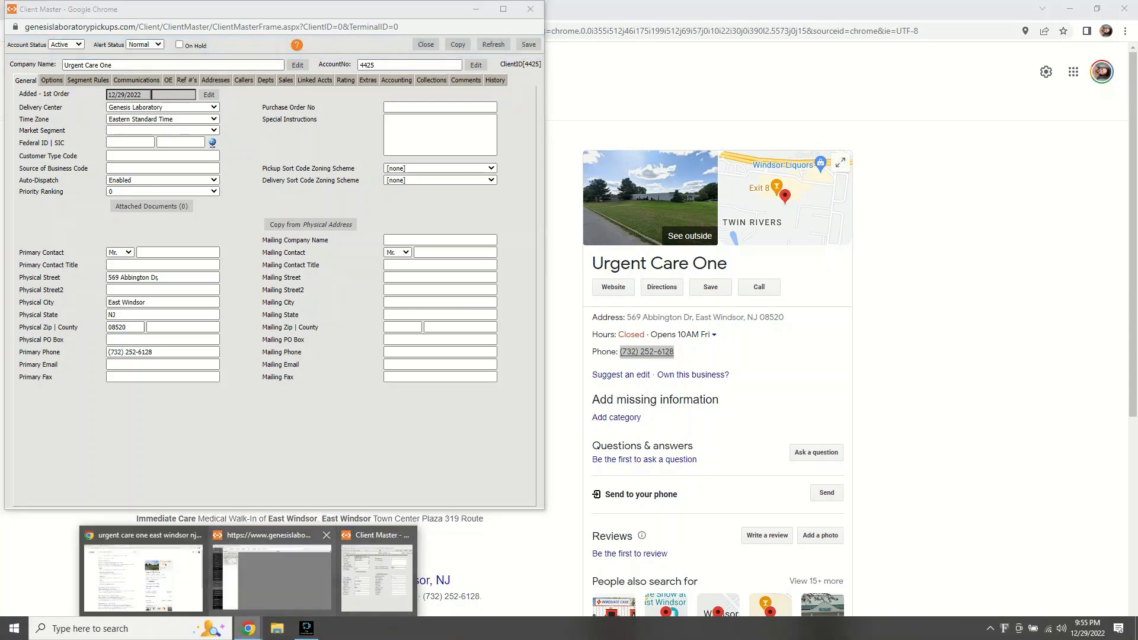
left_click(273, 581)
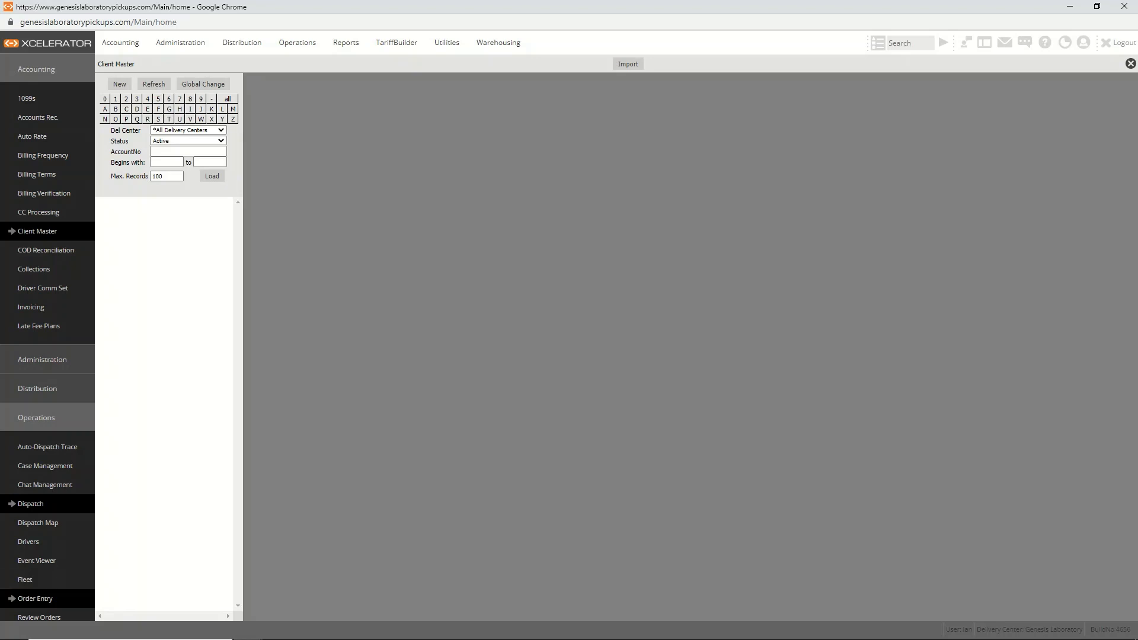
mouse_move(297, 42)
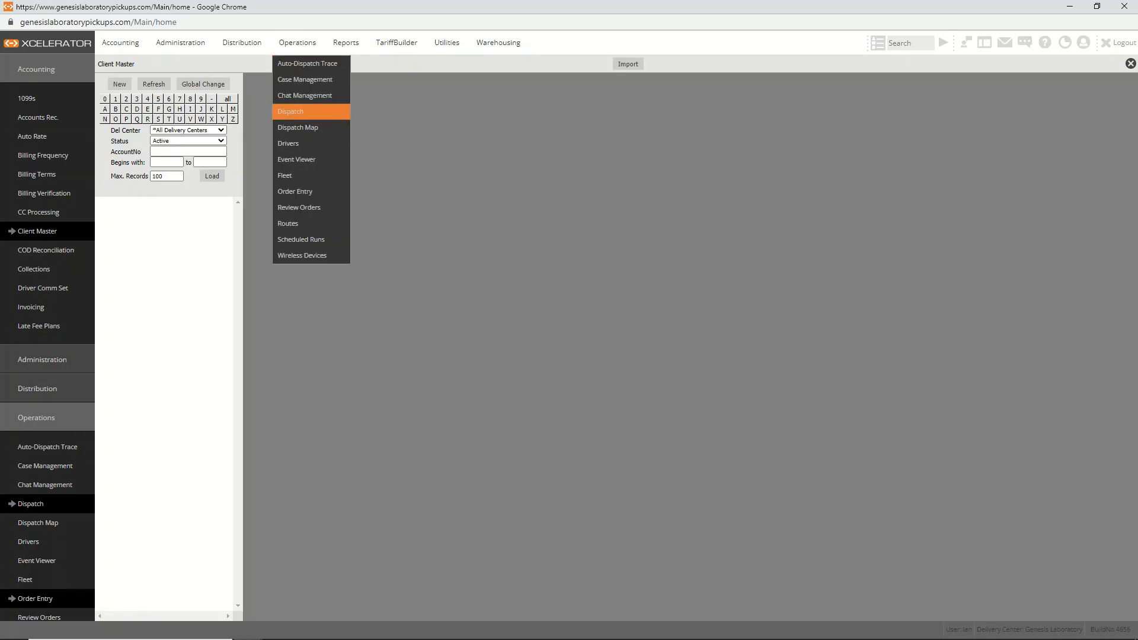
left_click(290, 112)
mouse_move(297, 42)
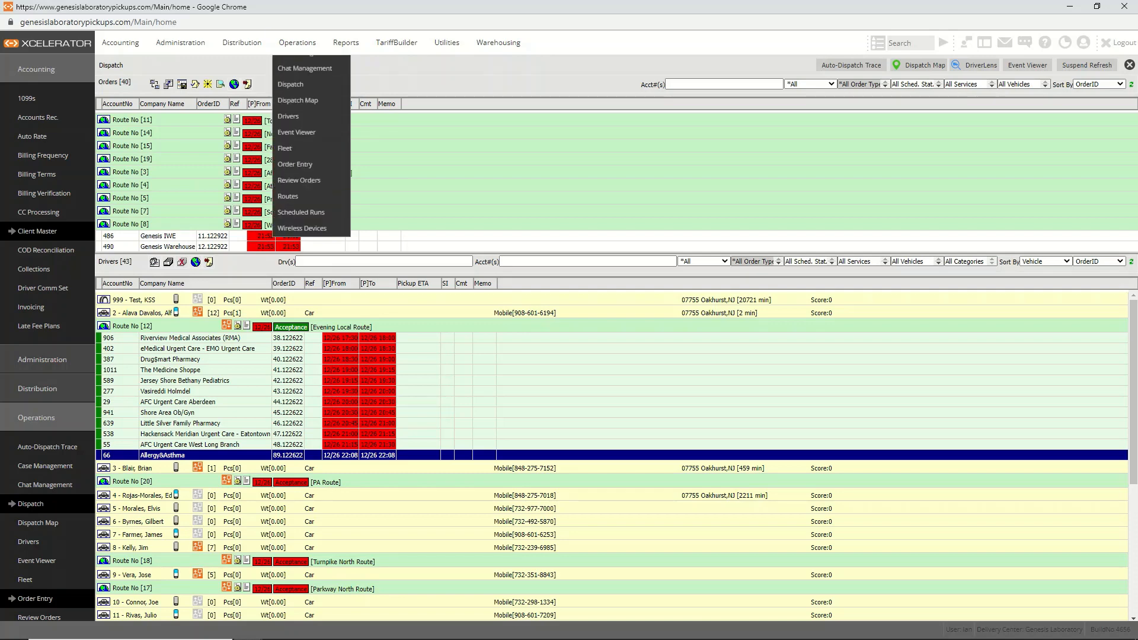
left_click(294, 192)
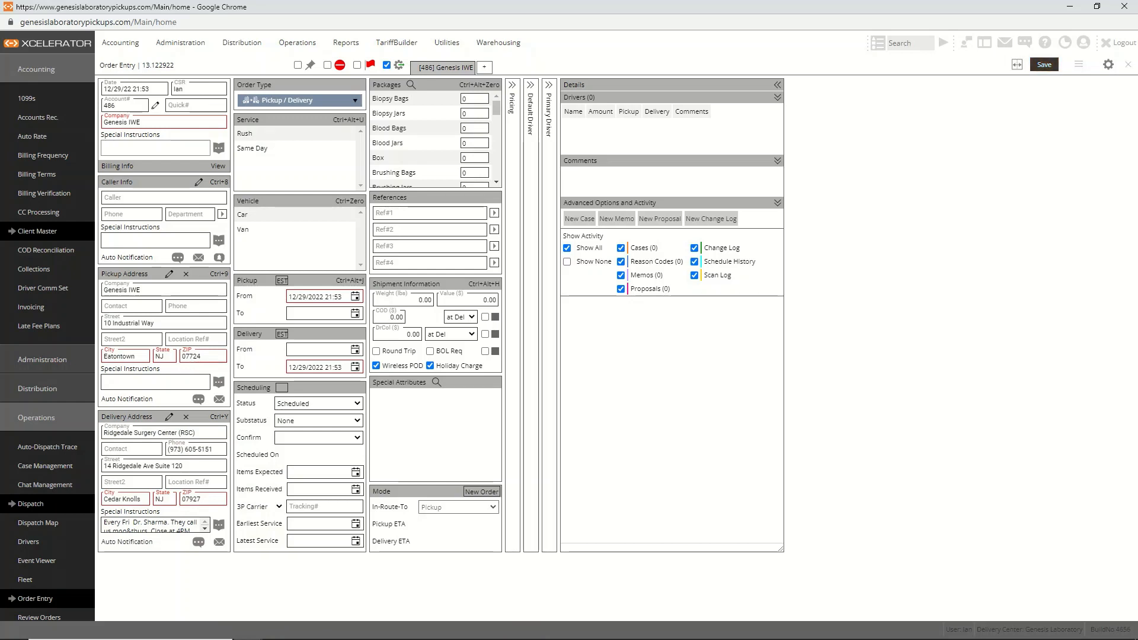
left_click(1127, 64)
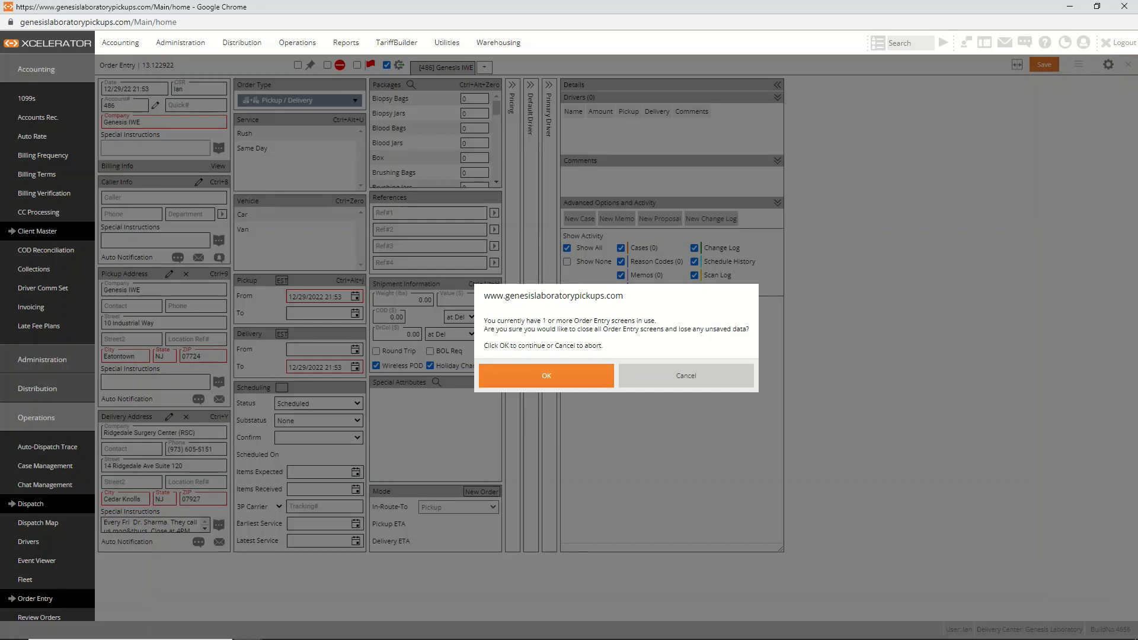
left_click(546, 375)
- Start a new order in Order Entry with Genesis IWE as the company
mouse_move(297, 42)
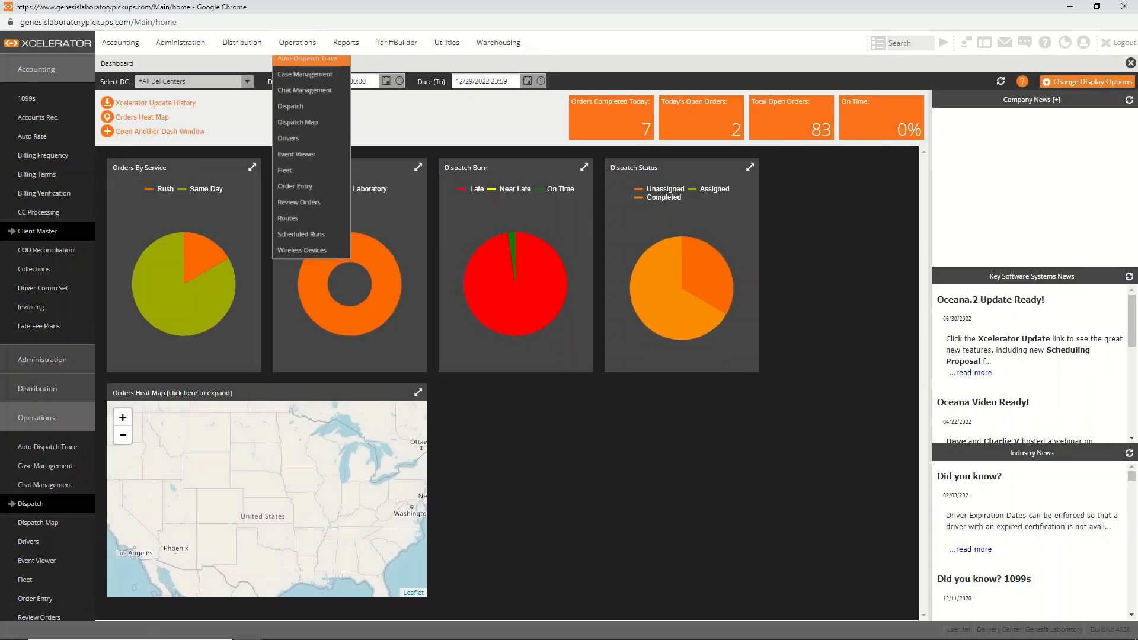
left_click(290, 106)
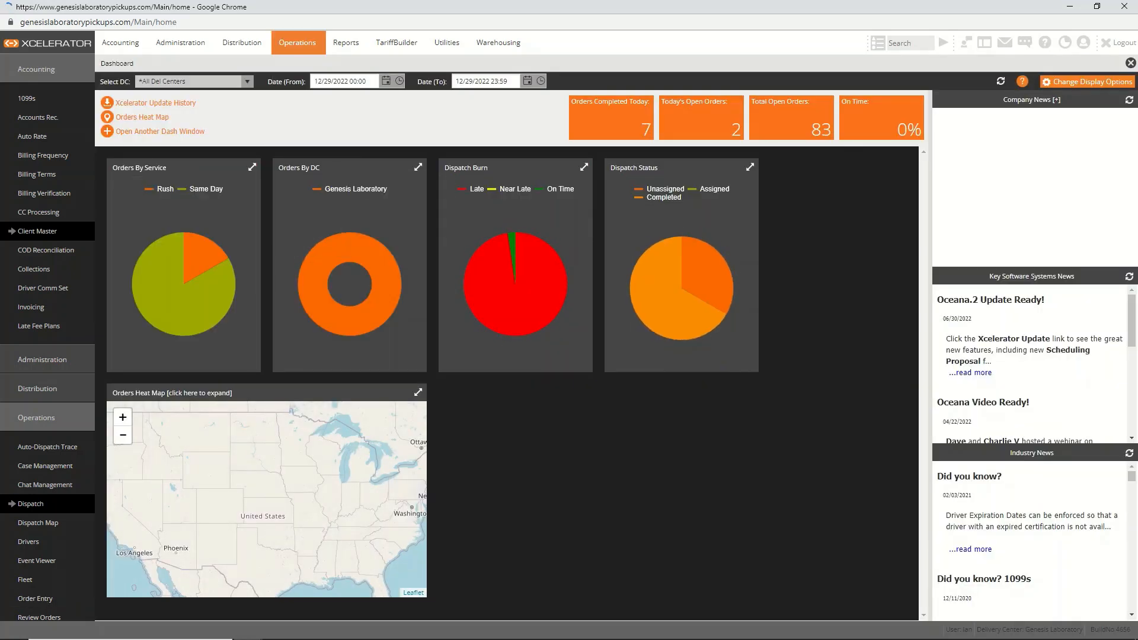
left_click(296, 192)
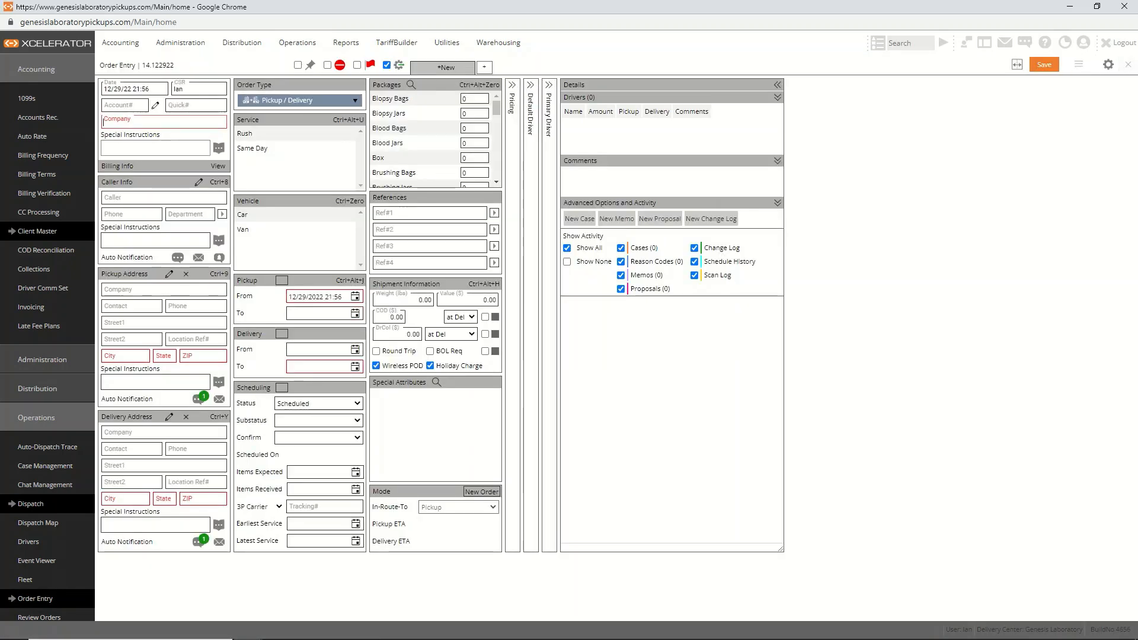
type("gene")
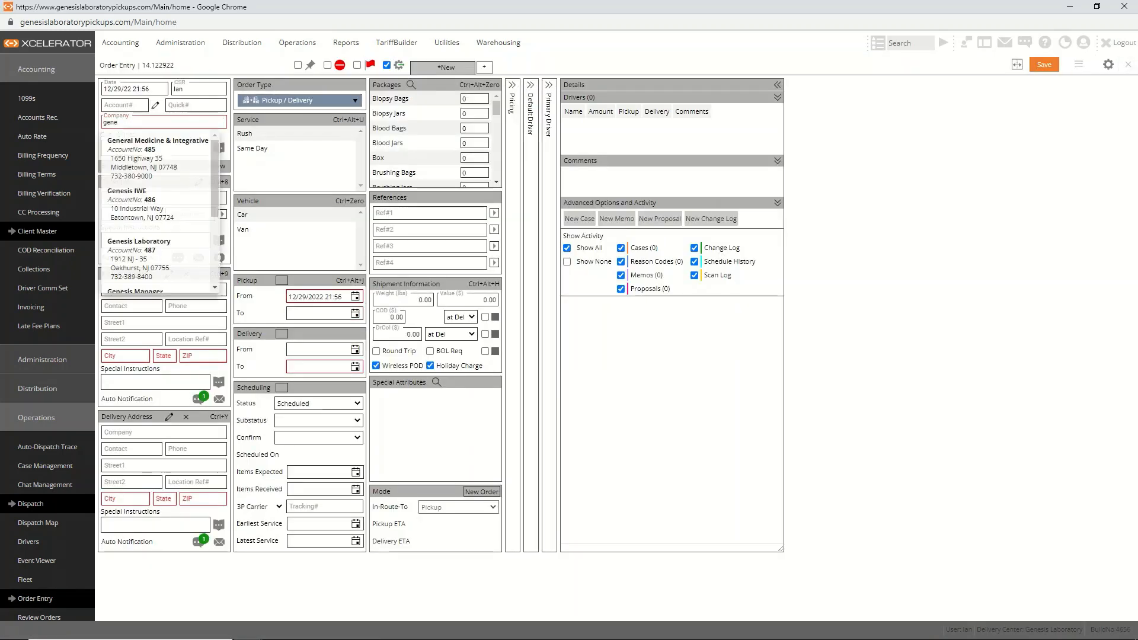
key("Down")
key("Down")
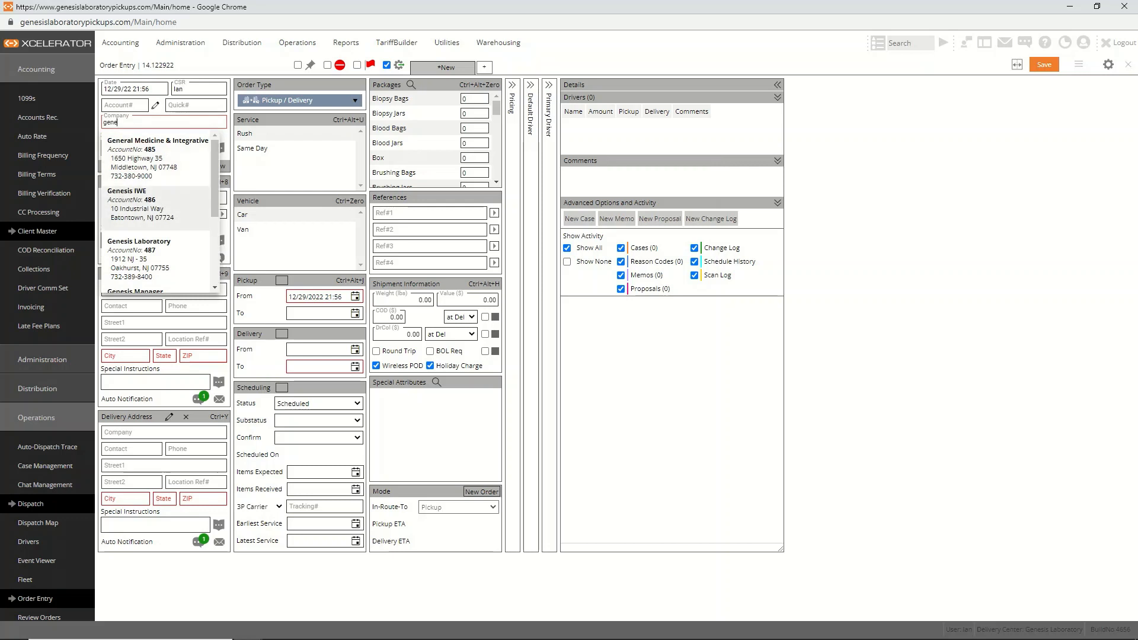
key("Return")
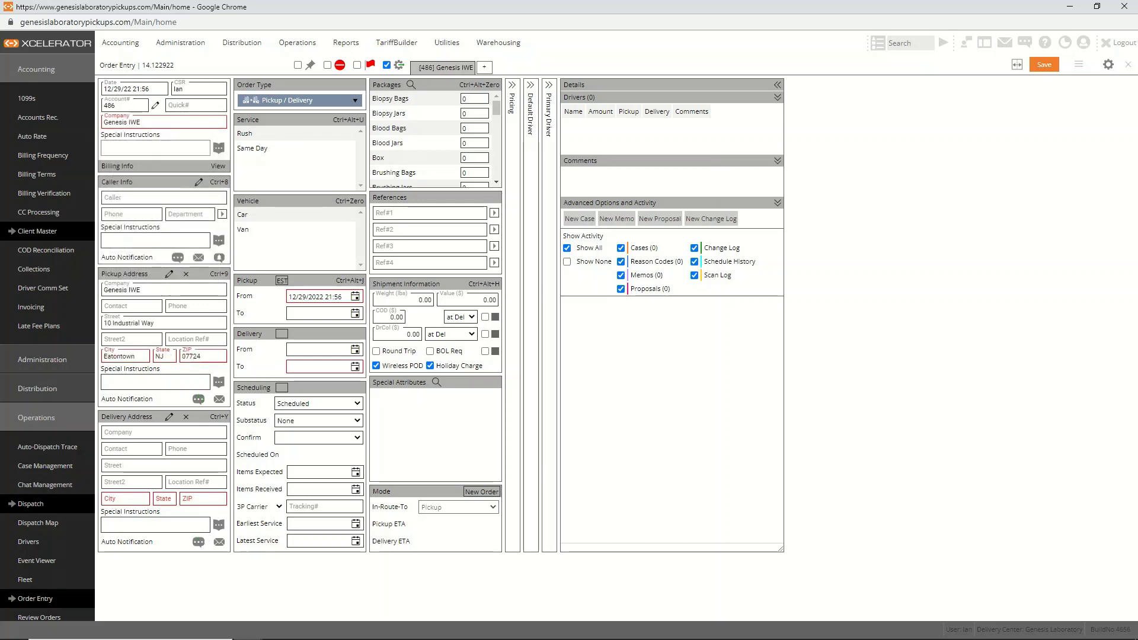
- Try to find the delivery company by searching for "ocean", and clear the Delivery Address company entry
type("ocean")
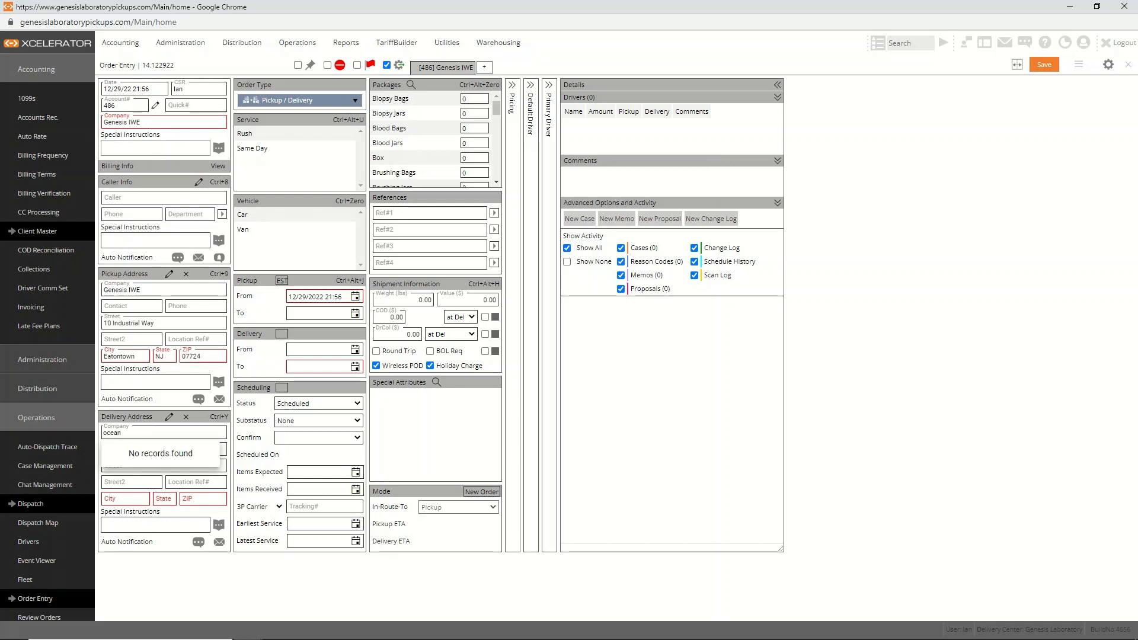
key("BackSpace")
key("BackSpace")
key("BackSpace")
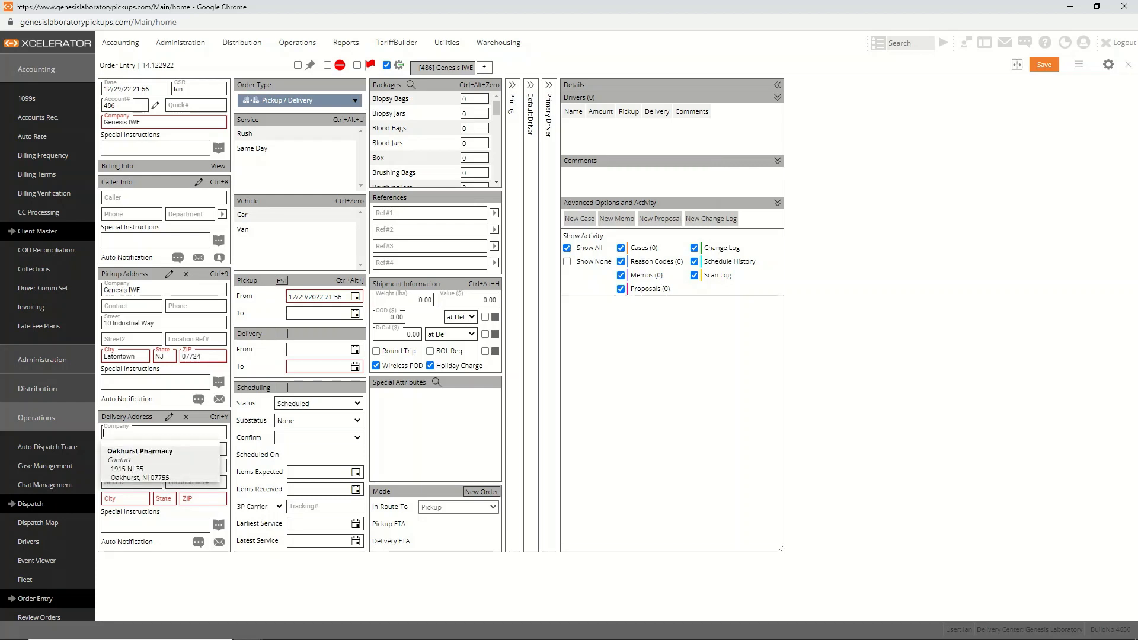
key("BackSpace")
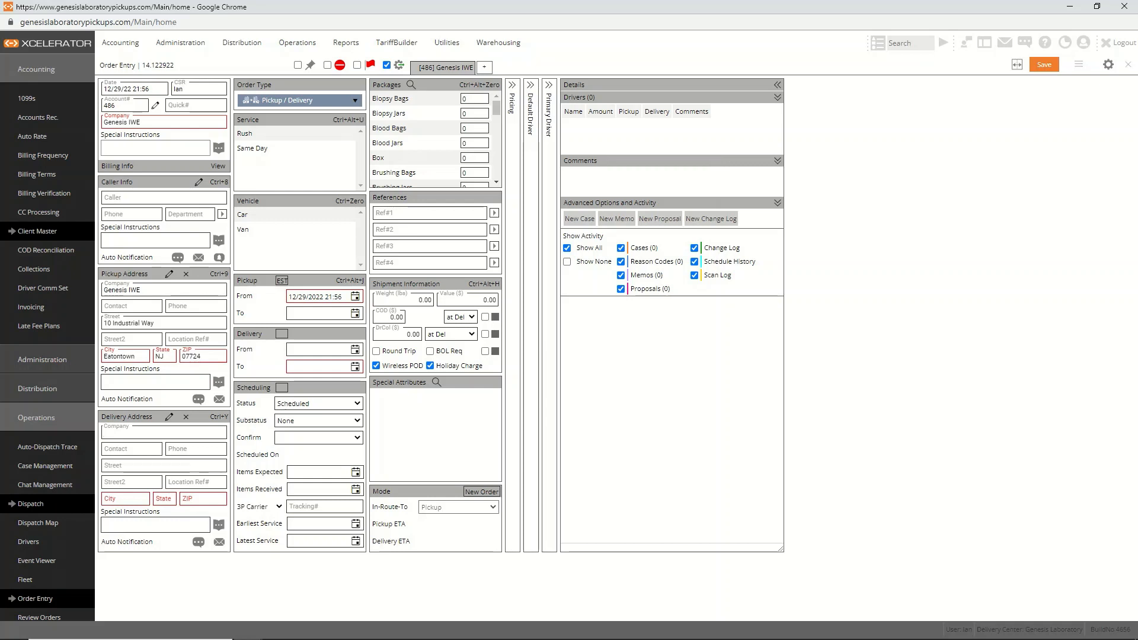
- Look up "ocean medical center" among the accounts and load the Ocean Medical Center account from Brick into the order
key("Return")
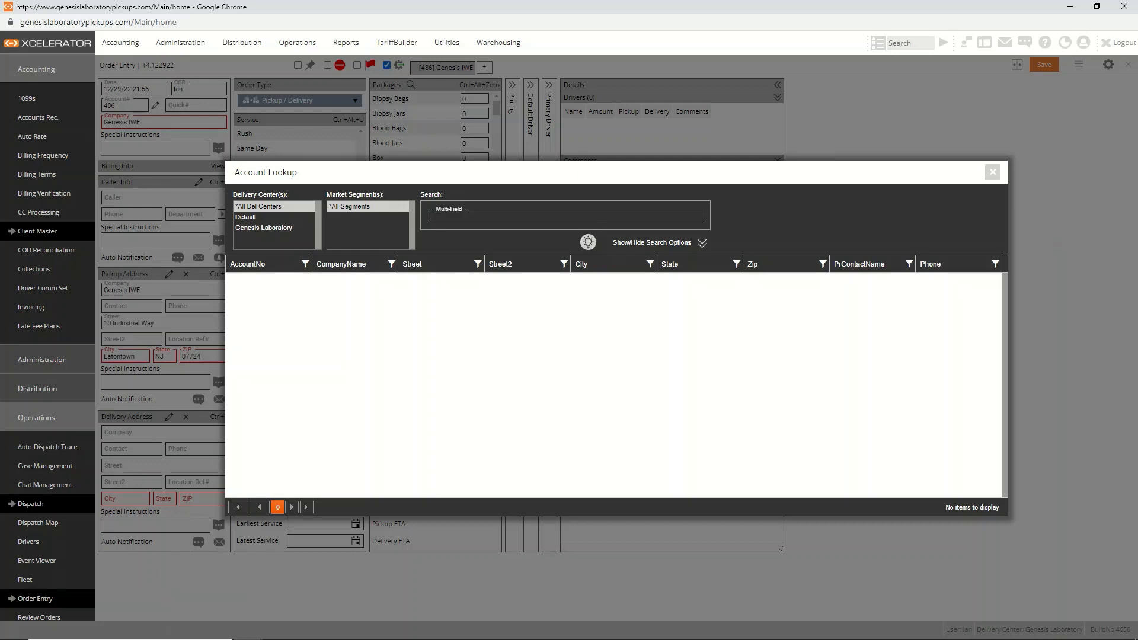
type("cean medical center")
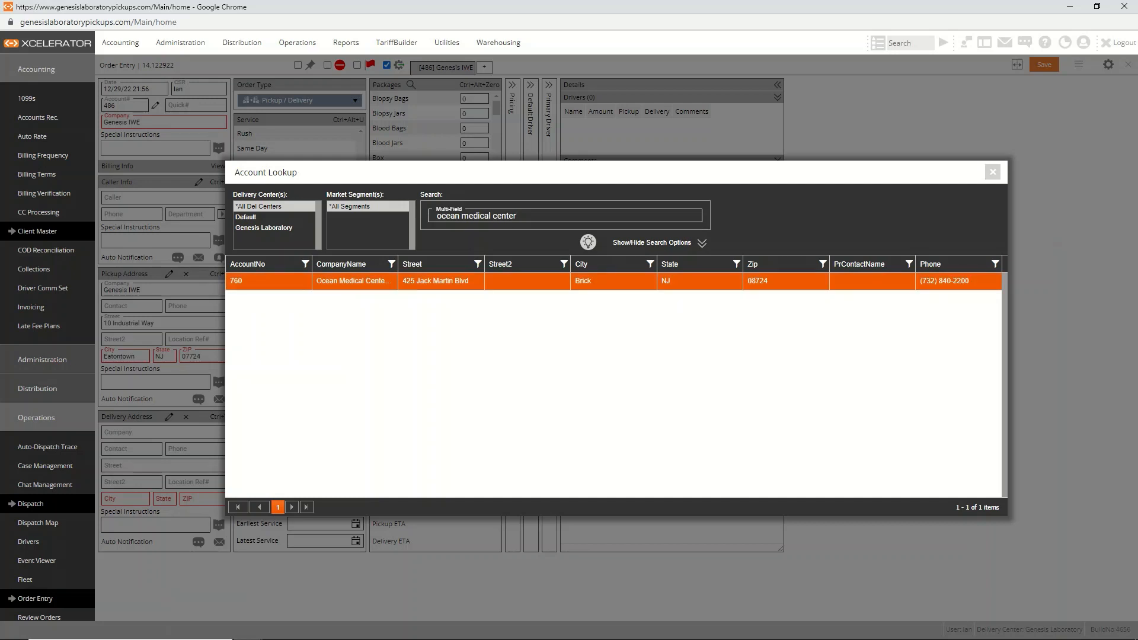
double_click(354, 281)
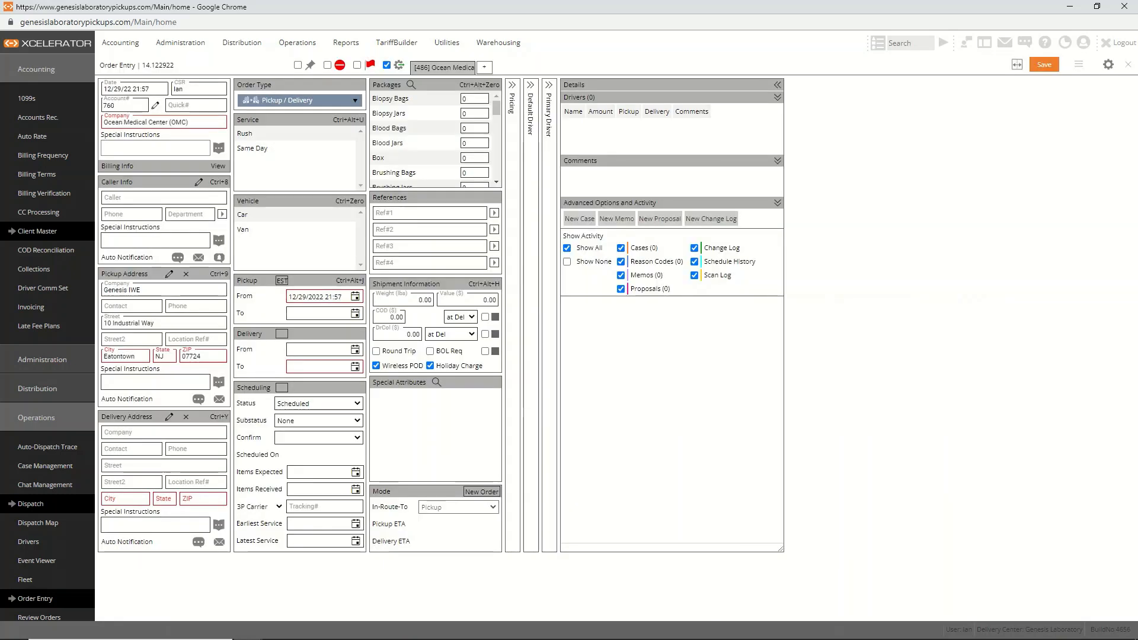
- Look up "genesis" among the accounts and switch the order's account to Genesis Warehouse
left_click(155, 105)
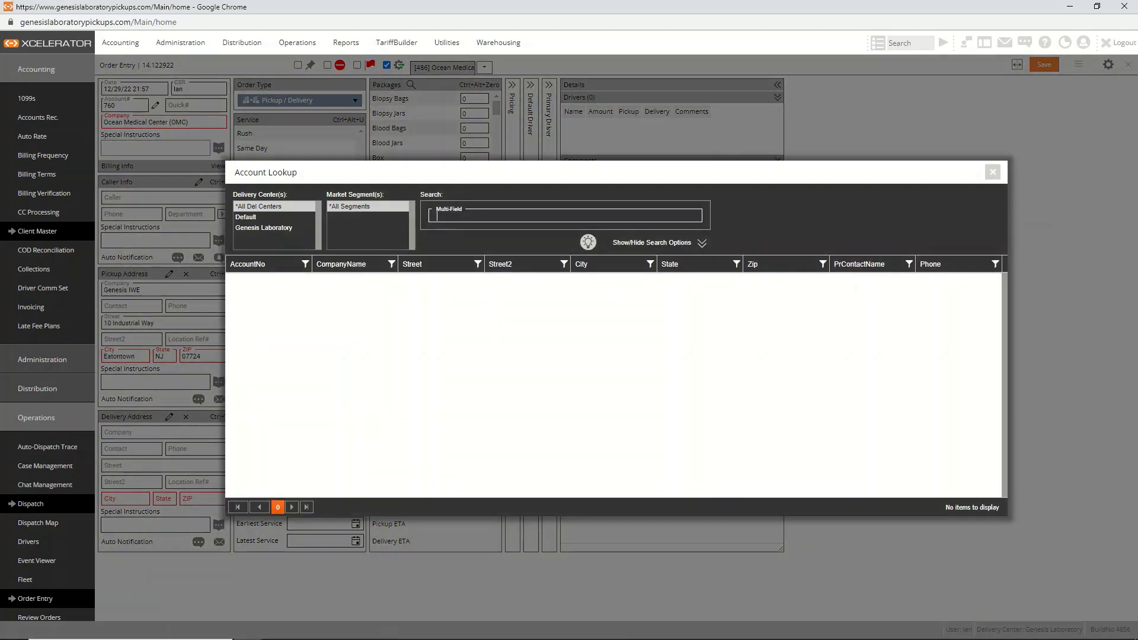
type("genesis")
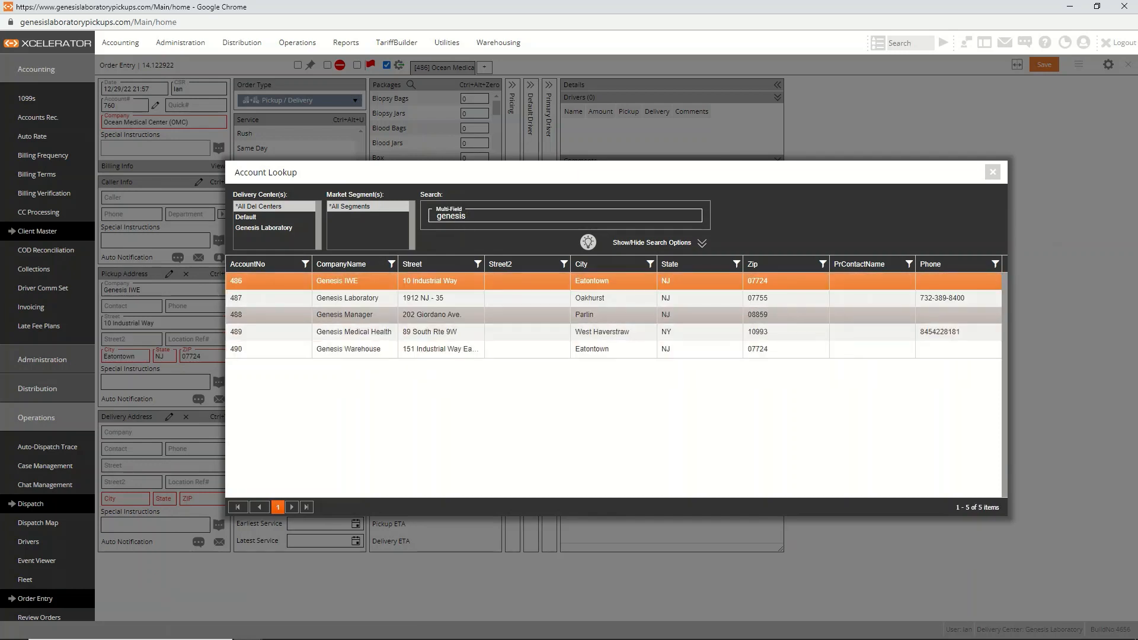
left_click(349, 349)
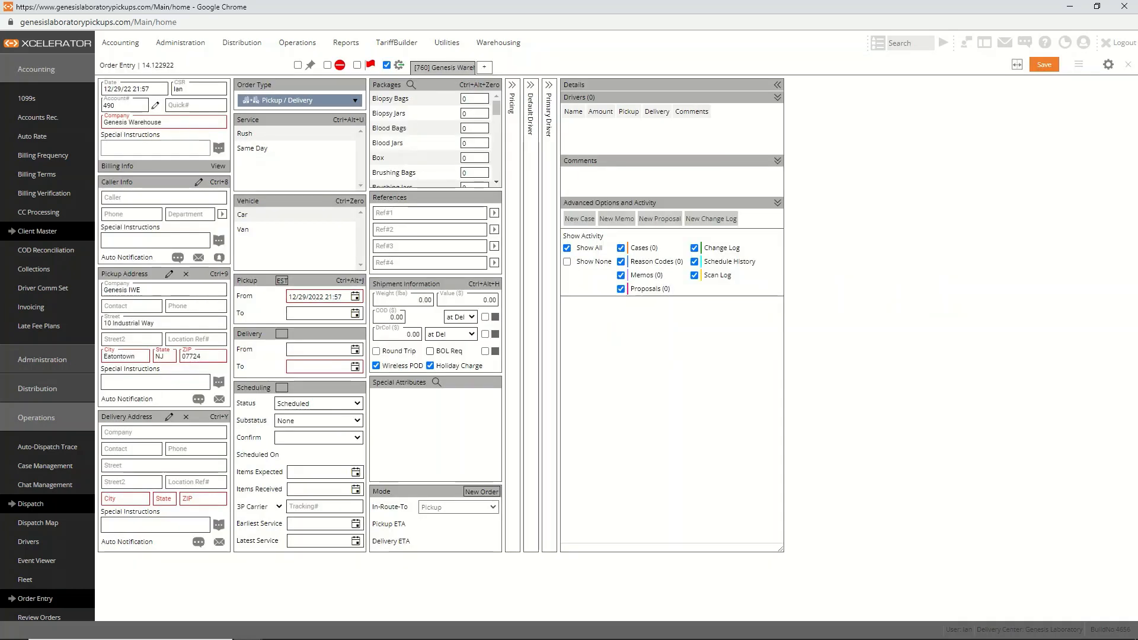
- Look up "genesis" in Account Lookup and change the order's account to Genesis IWE
left_click(116, 99)
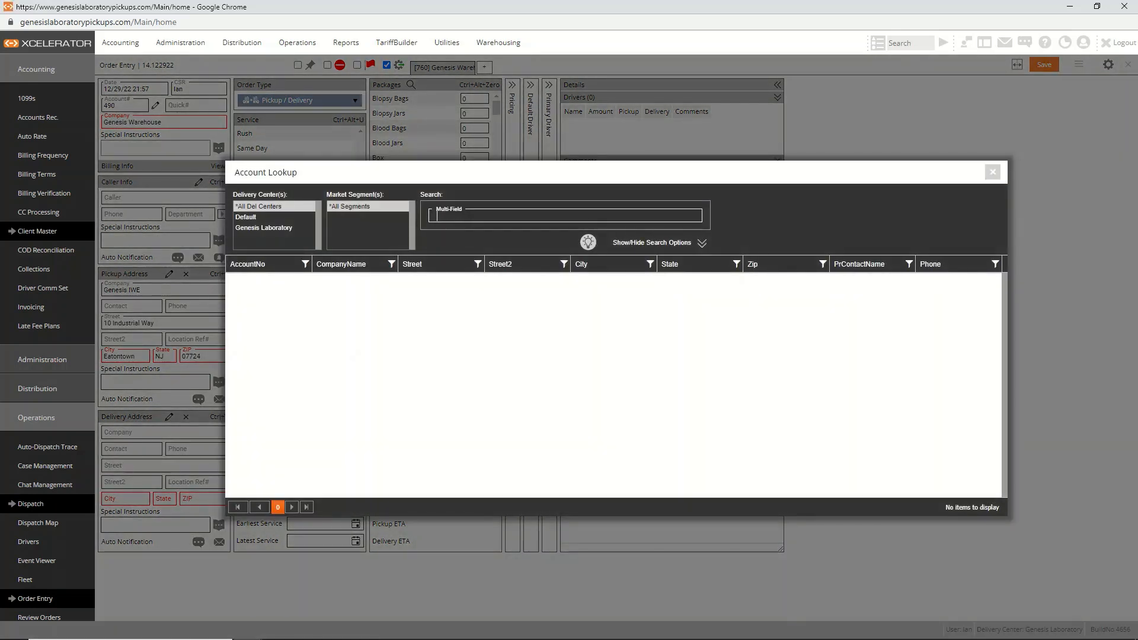
type("genesis")
key("Return")
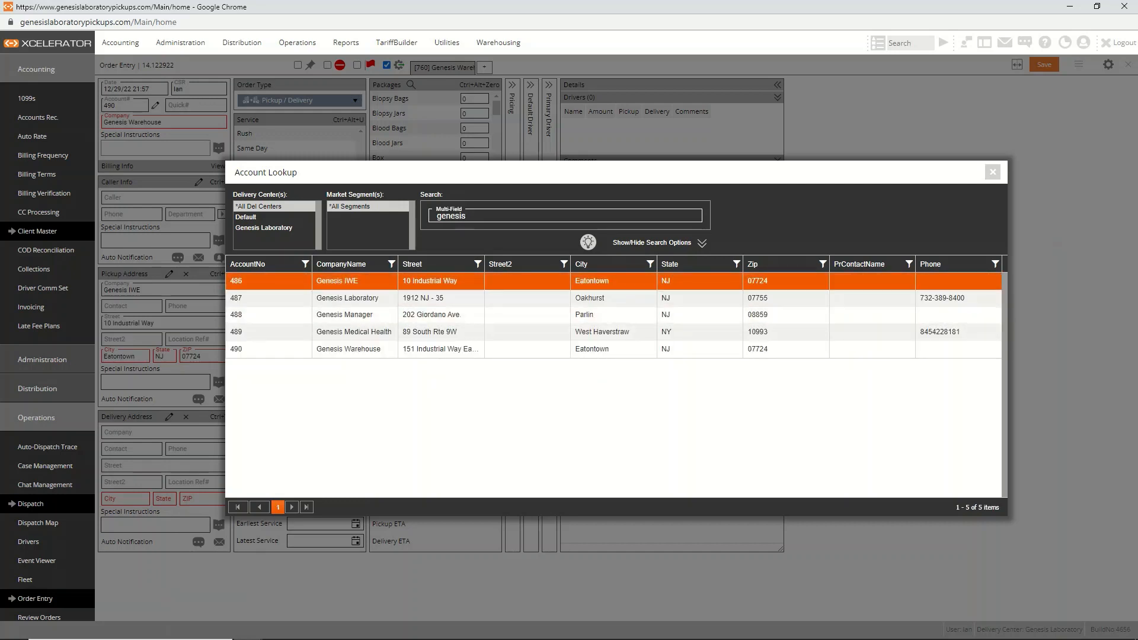
key("Return")
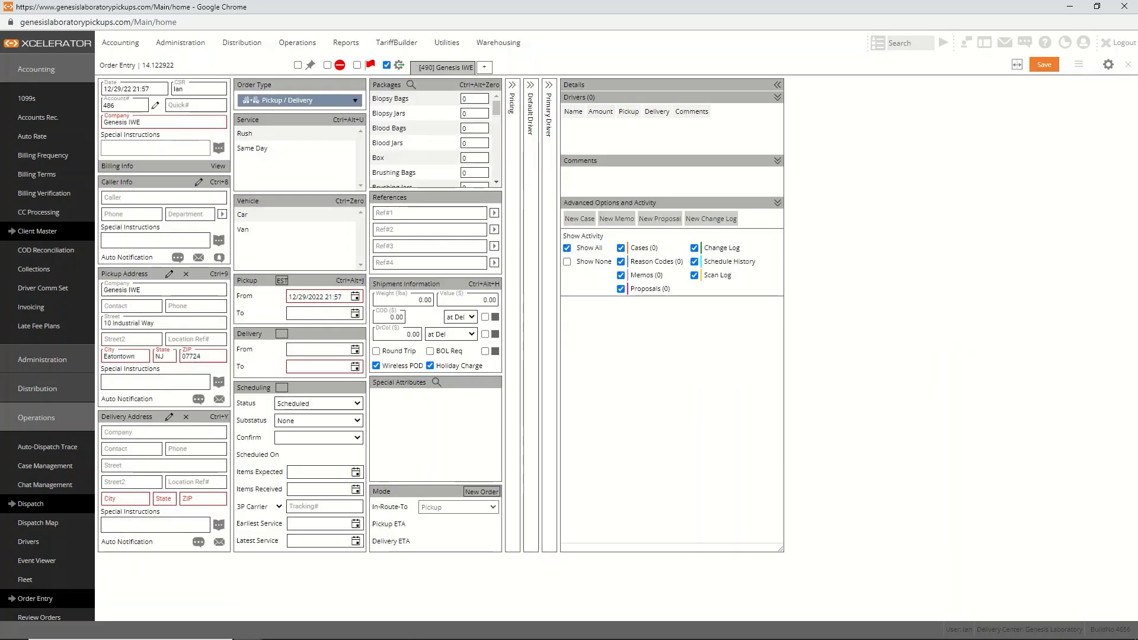
- Try to enter "ocean medical center" as the Delivery Address company, and clear the entry
key("ctrl+y")
type("ocean")
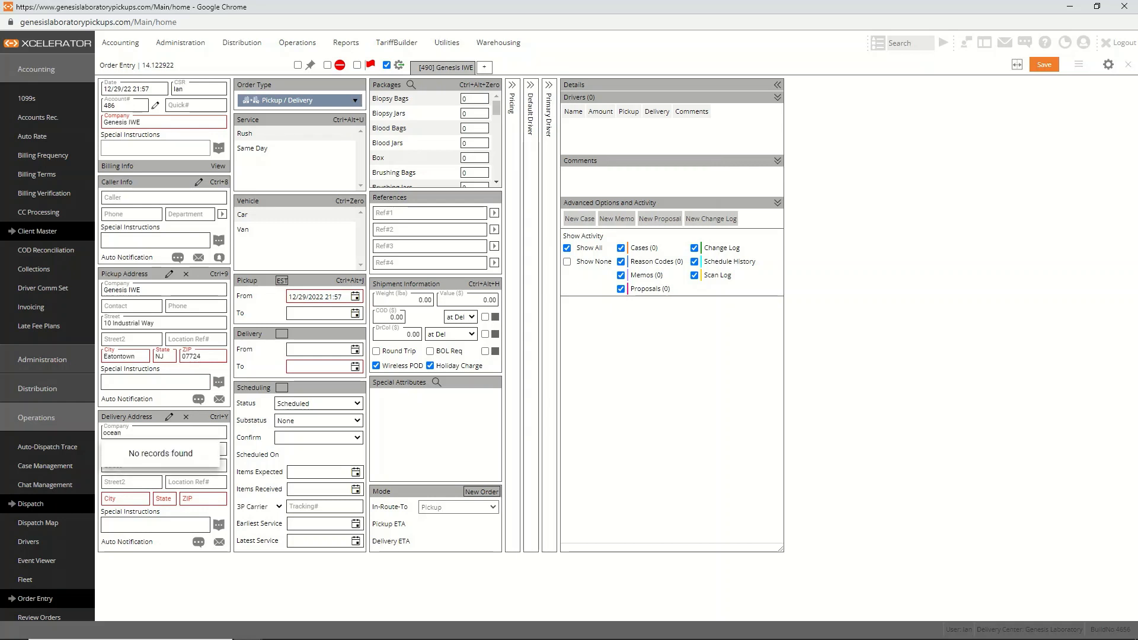
type(" medical center")
key("Tab")
key("shift+Tab")
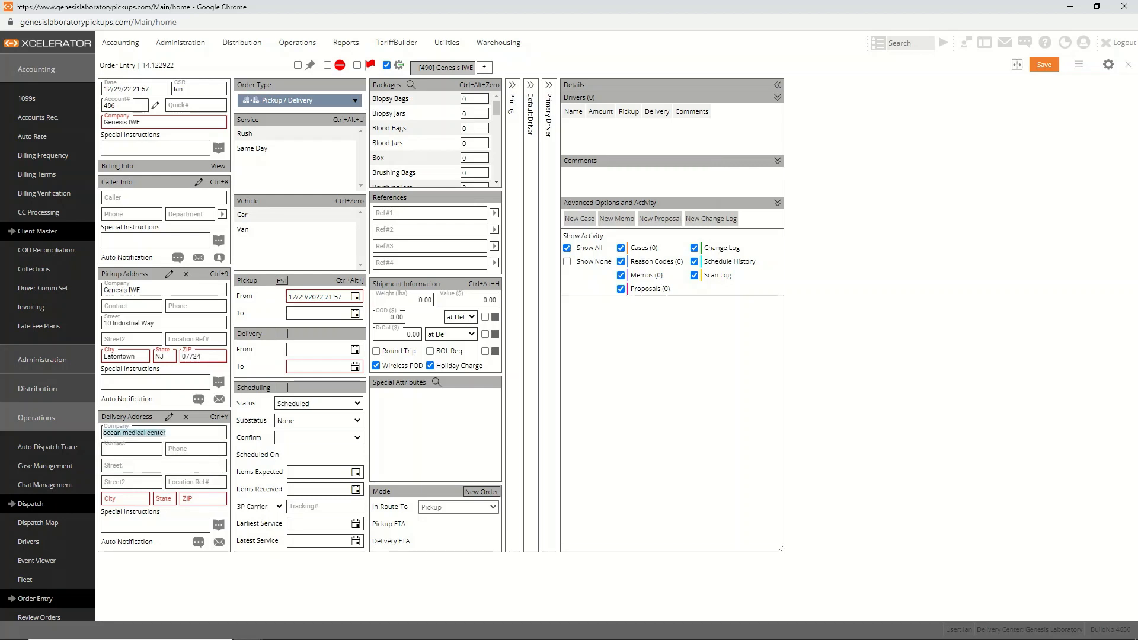
key("BackSpace")
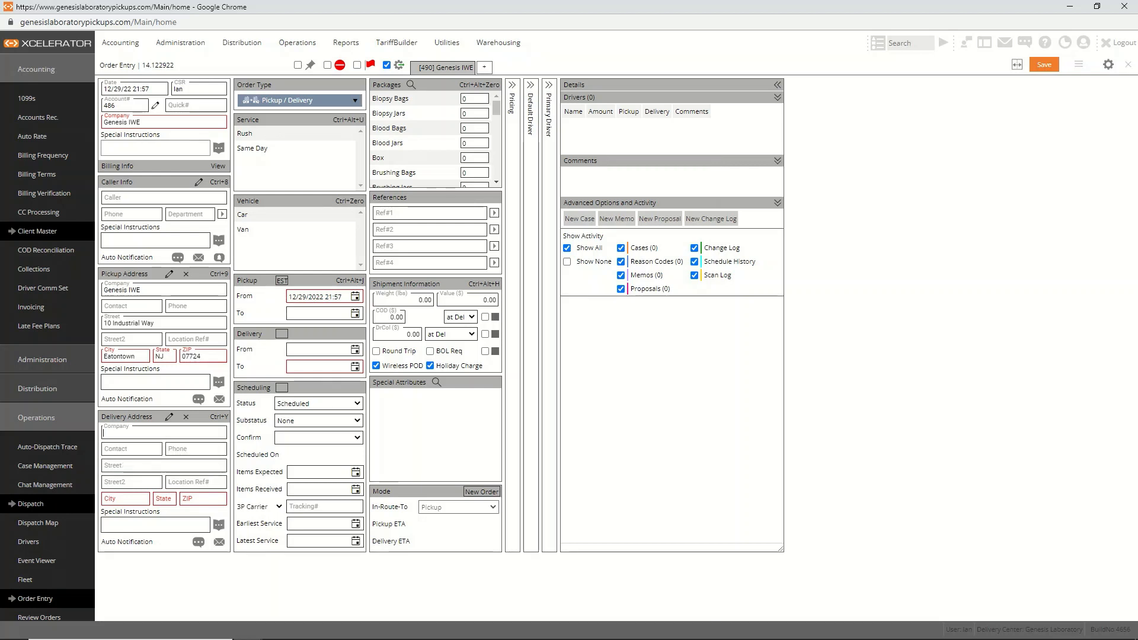
- Find "ocean medical" in Account Lookup and set the order's account to Ocean Medical Center (OMC)
key("F5")
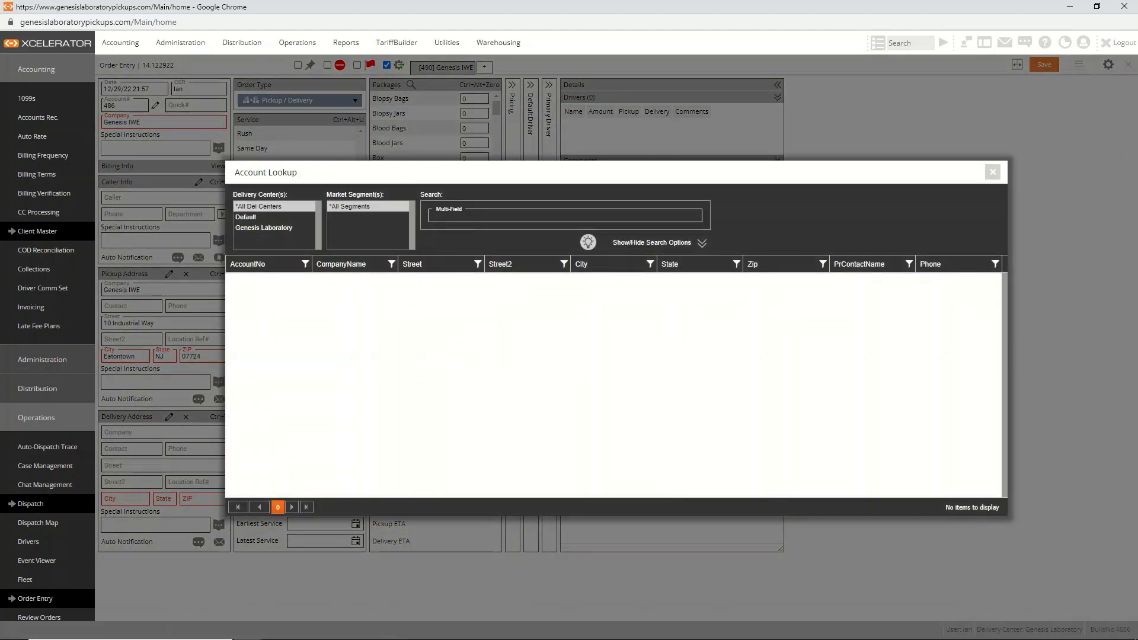
type("ocean medical")
key("Return")
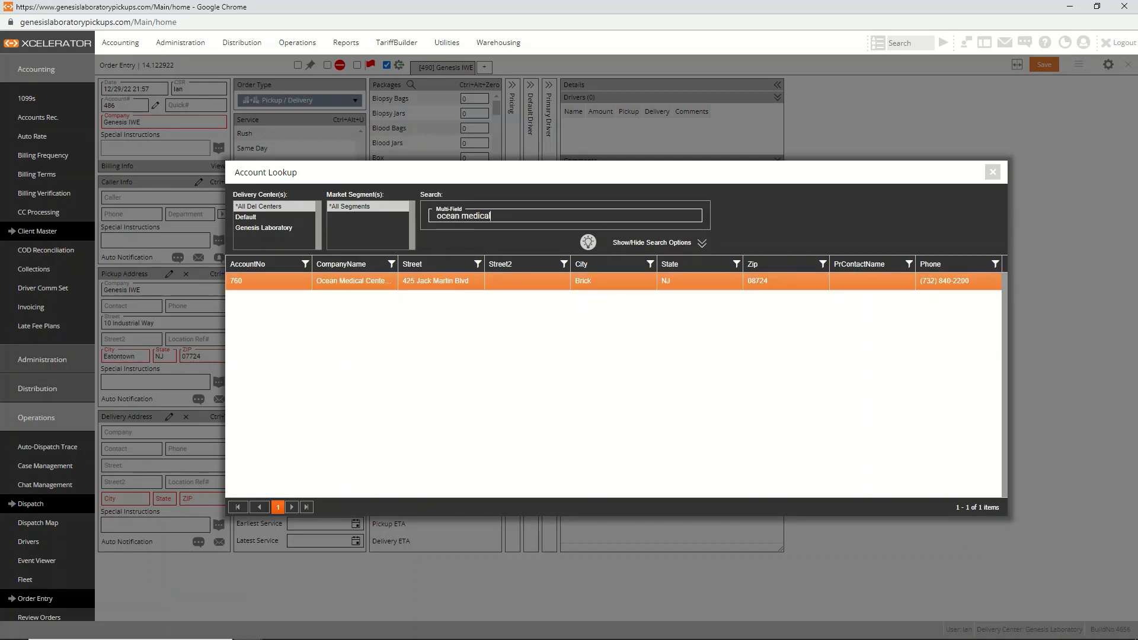
double_click(443, 280)
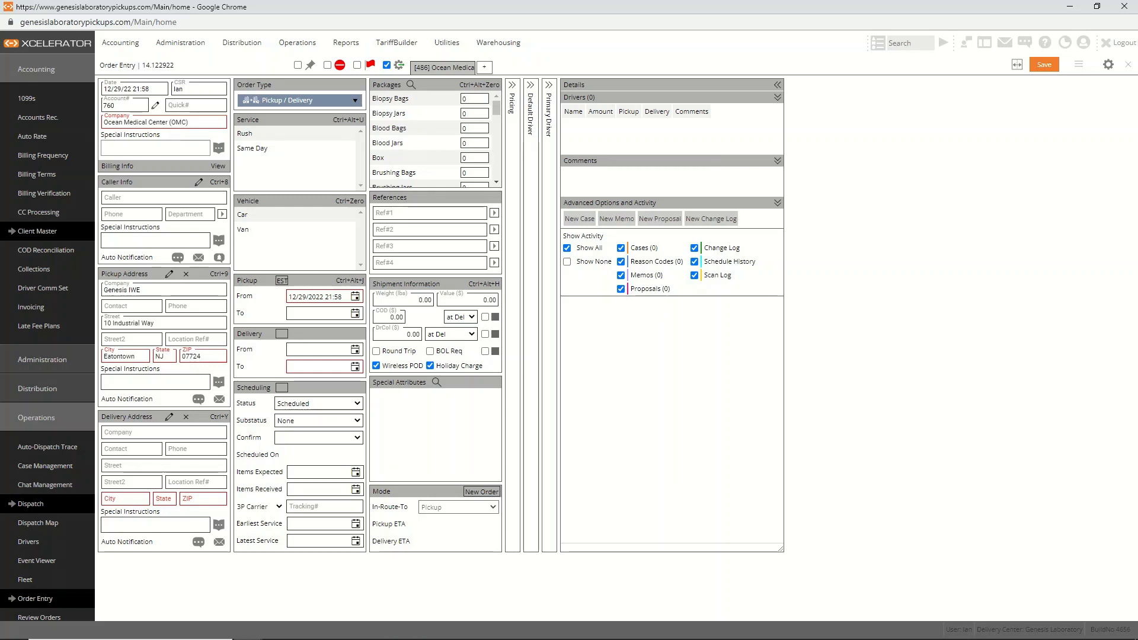
- Look up "ocean" as the Delivery Address company and fill in Ocean Medical Center (OMC) from the matching suggestion
key("ctrl+y")
type("ocean")
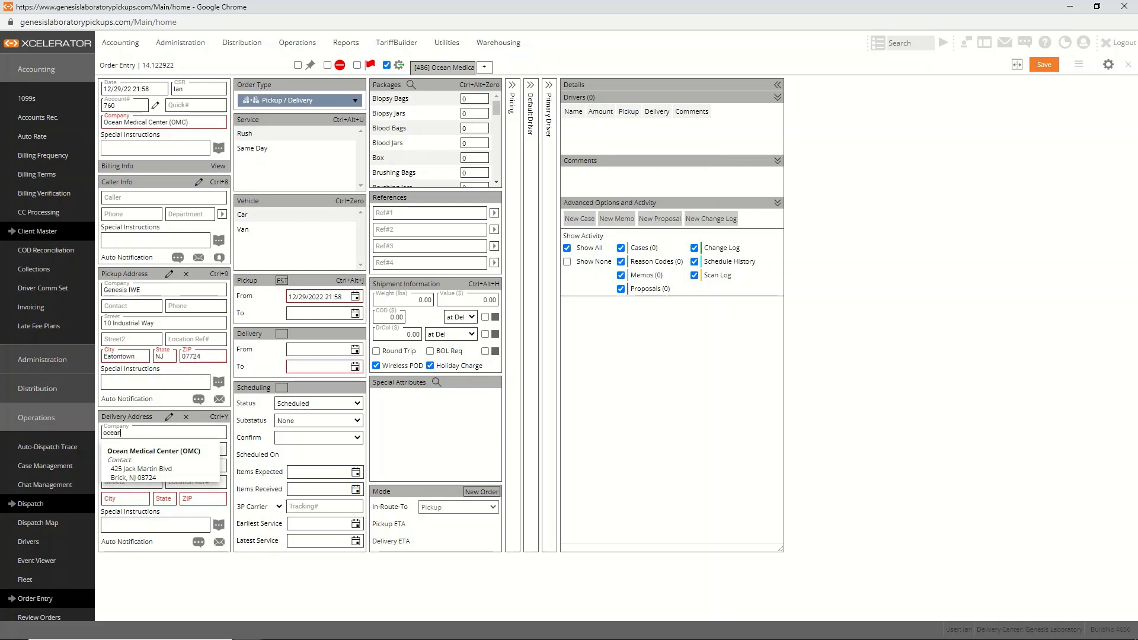
key("Tab")
key("shift+Tab")
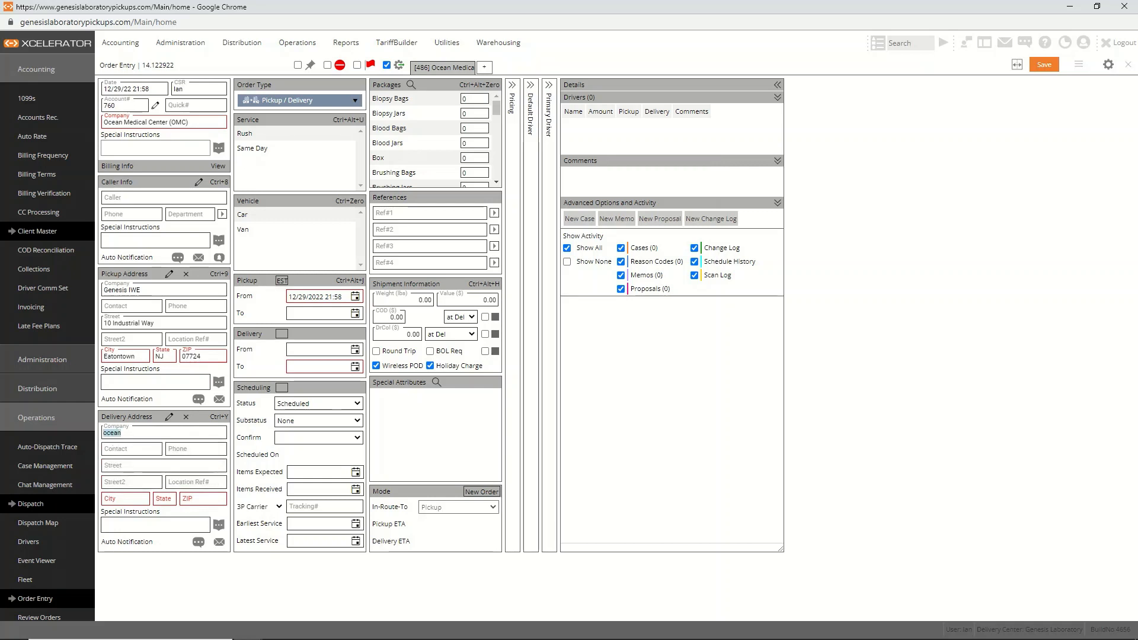
type("me")
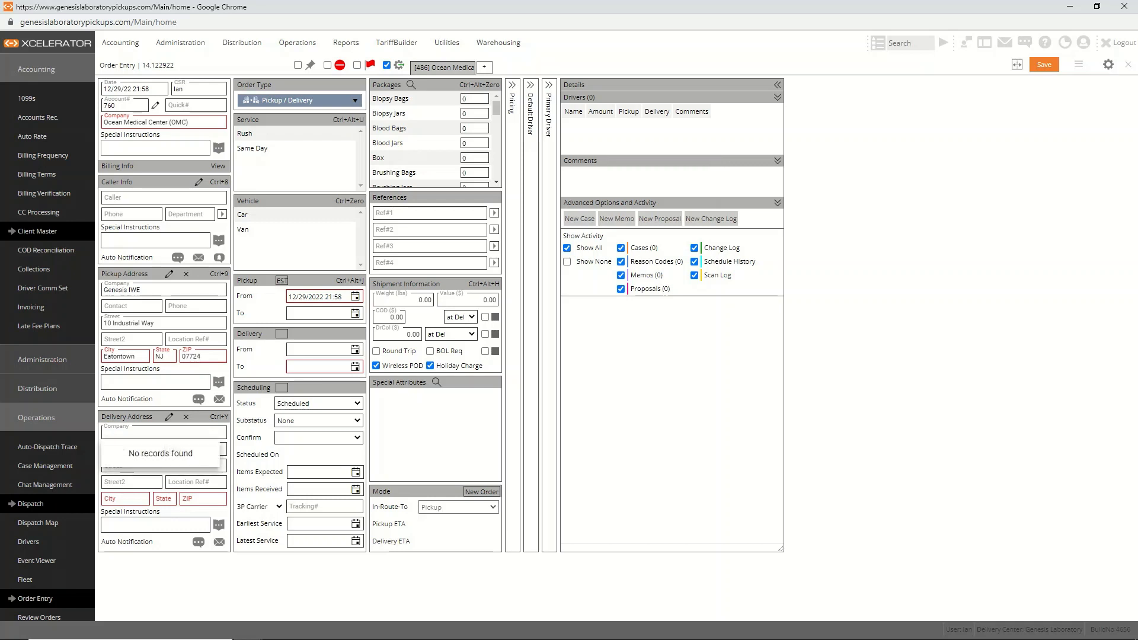
key("BackSpace")
key("BackSpace")
type("ocean")
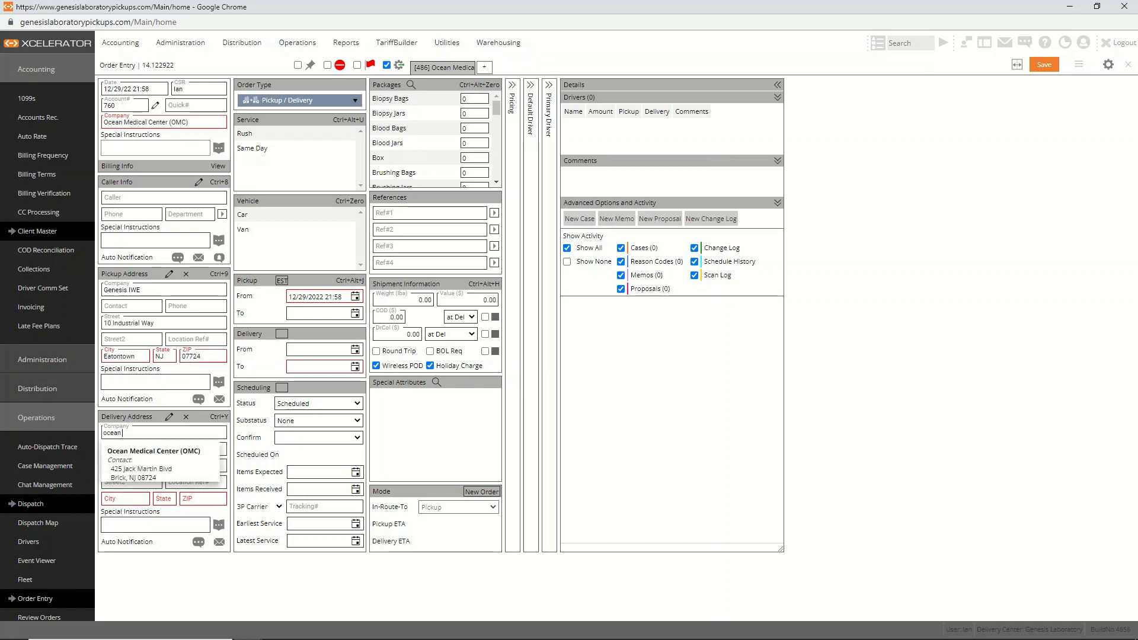
key("Down")
key("Return")
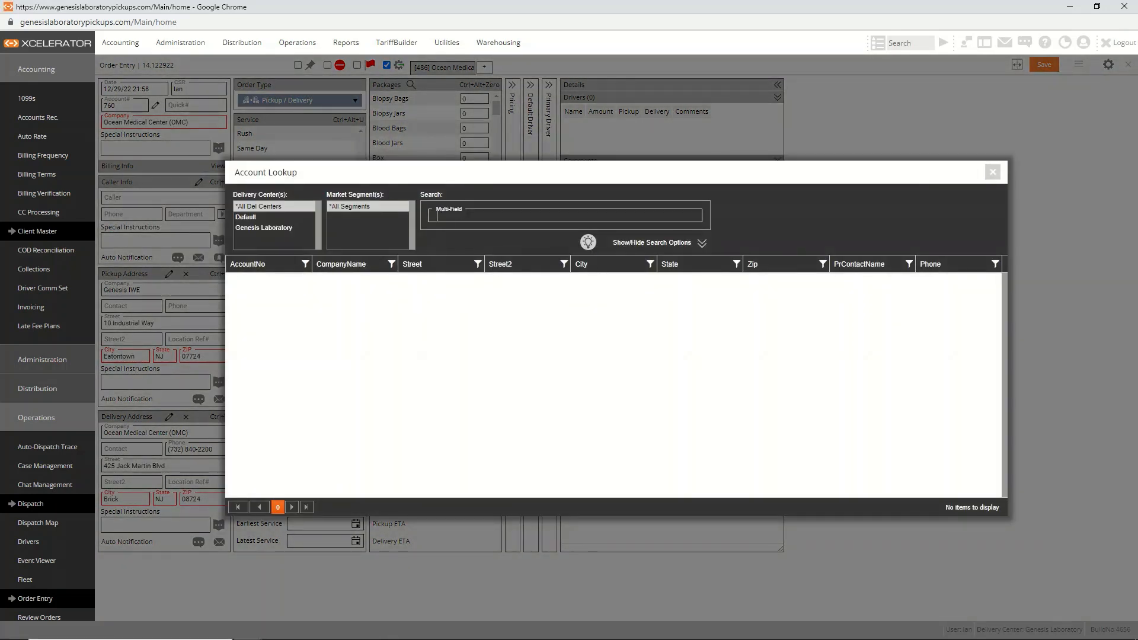
- Look up "genesis" to set the order's account to Genesis IWE, and close Order Entry, discarding the unsaved order
type("genesis")
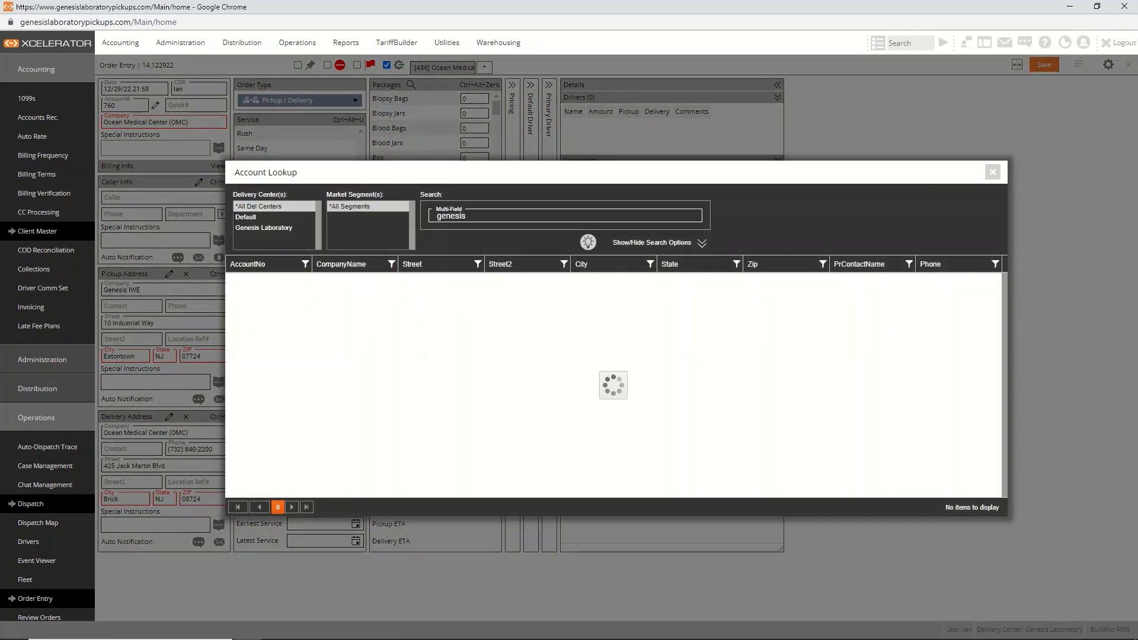
key("Return")
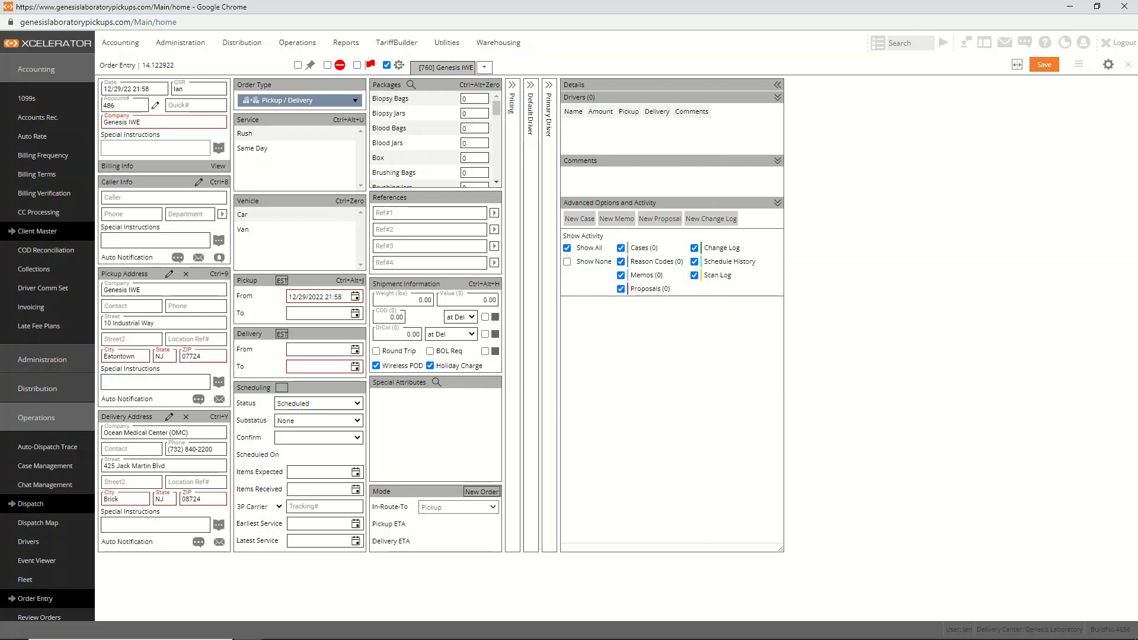
left_click(1127, 64)
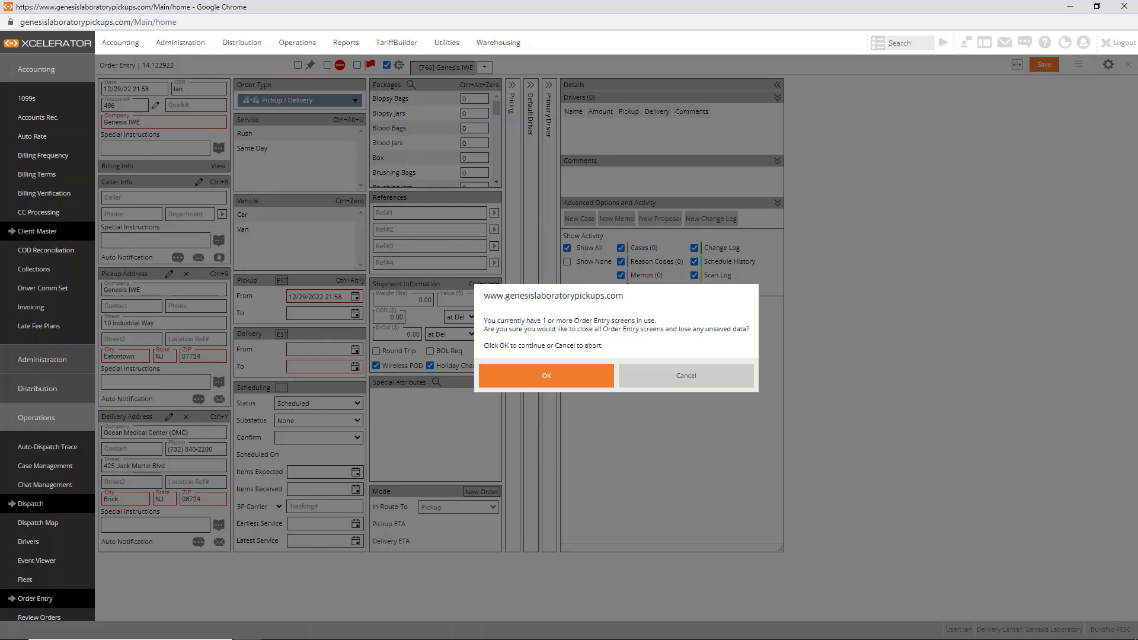
left_click(546, 376)
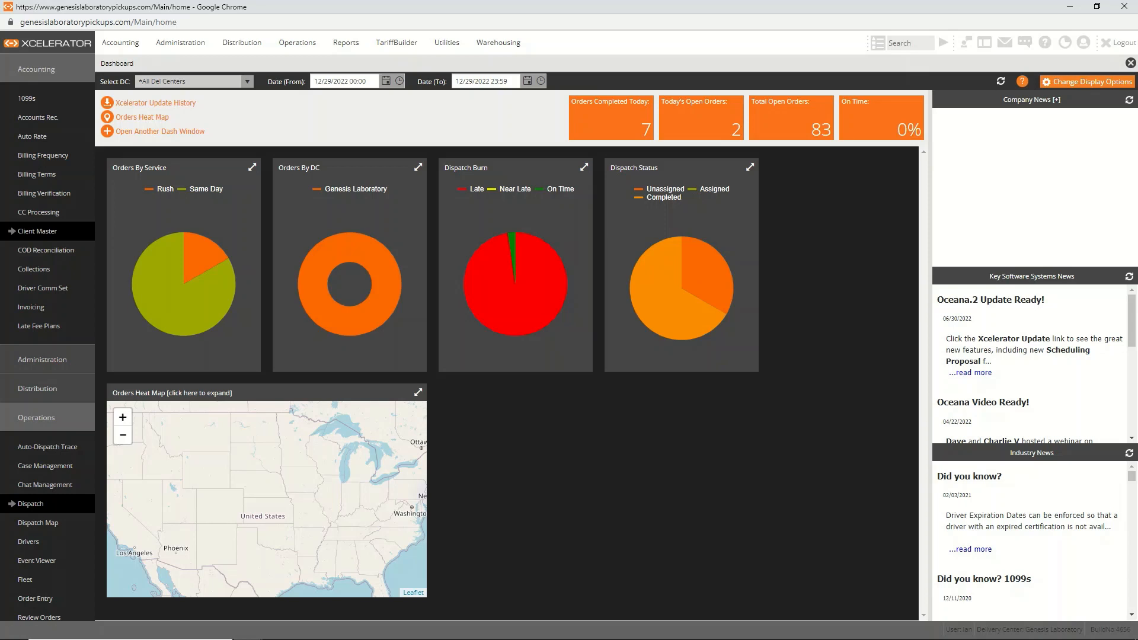
- In Review Orders, clear the entry date and search for orders with a POD date from 12/29/2022
mouse_move(350, 321)
mouse_move(248, 628)
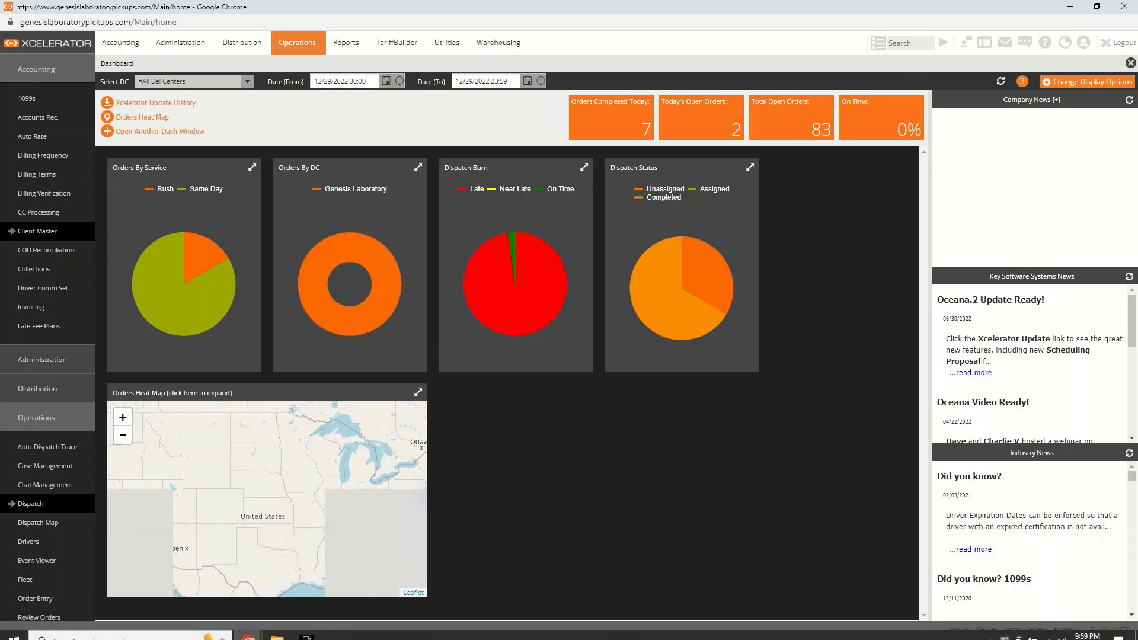
mouse_move(298, 43)
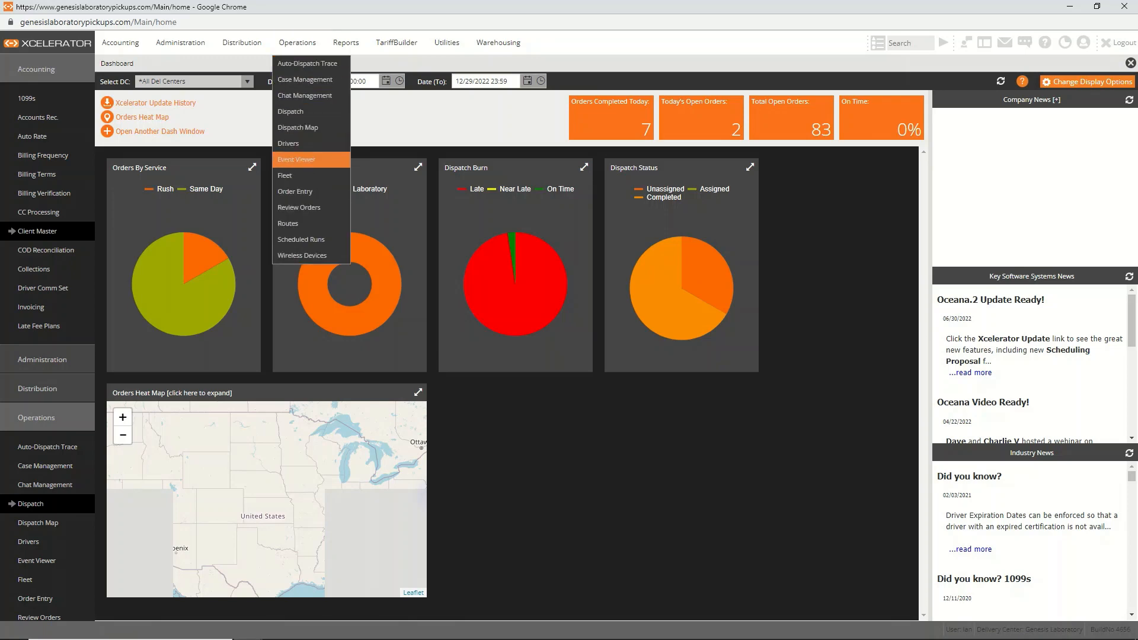
left_click(299, 207)
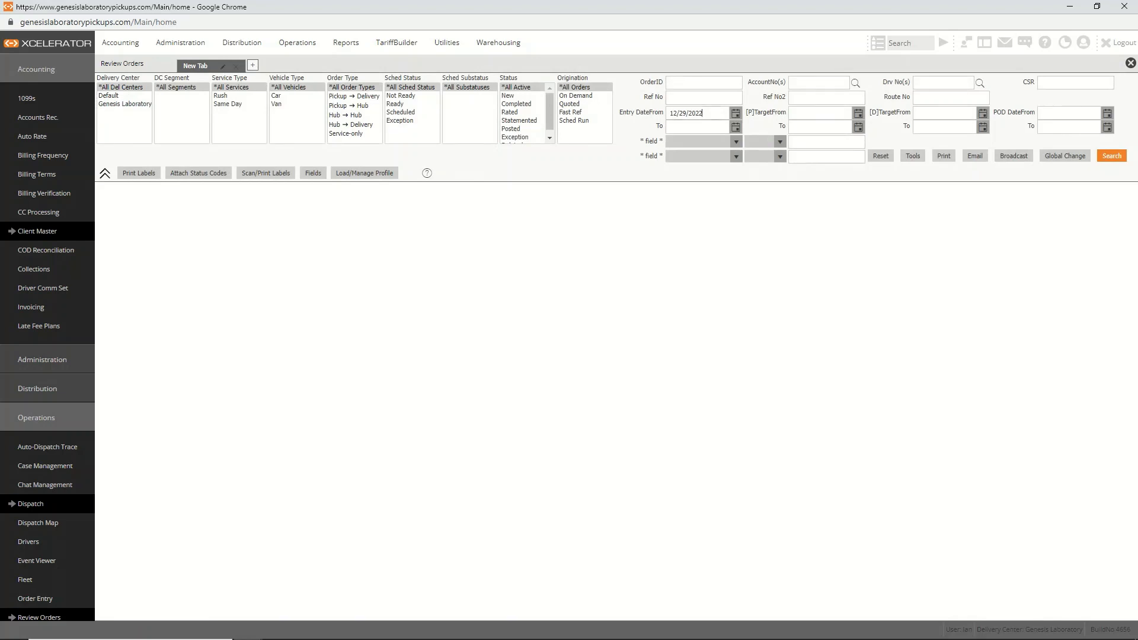
key("ctrl+a")
key("BackSpace")
left_click(1064, 113)
type("12/29/2022")
key("Tab")
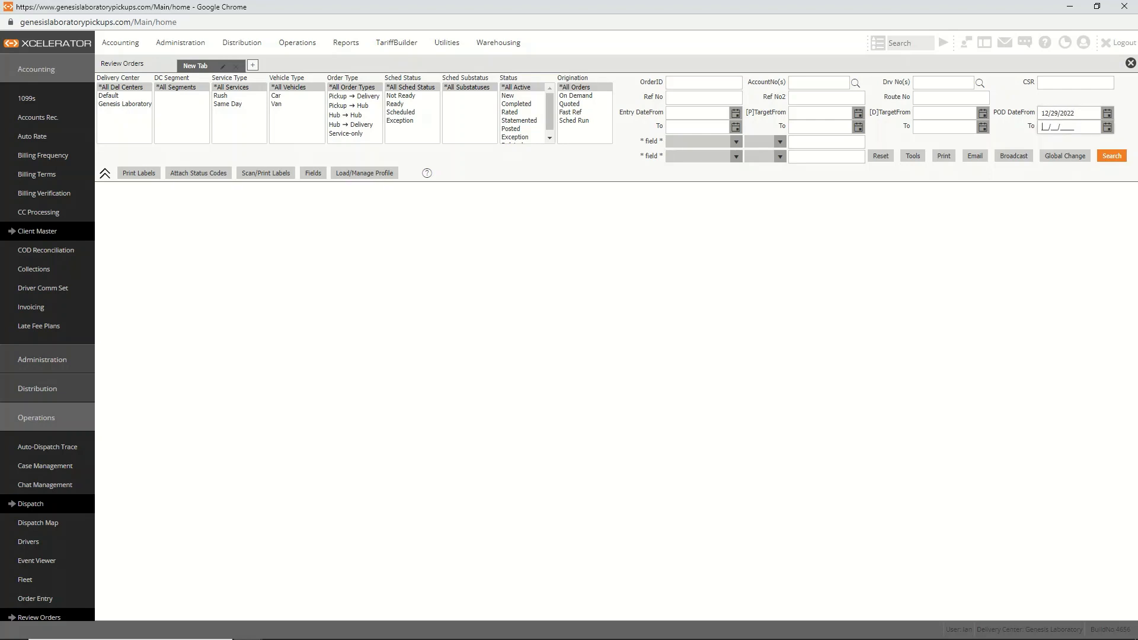
left_click(1111, 155)
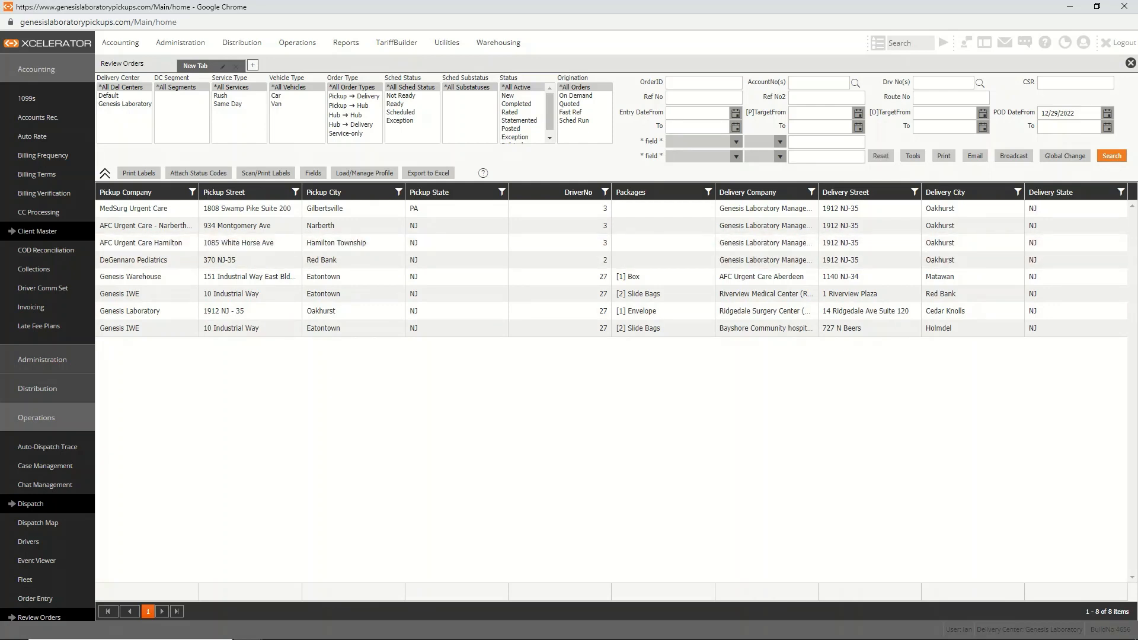
- Narrow the order search to the Completed status and driver number 27
left_click(511, 112)
left_click(516, 103)
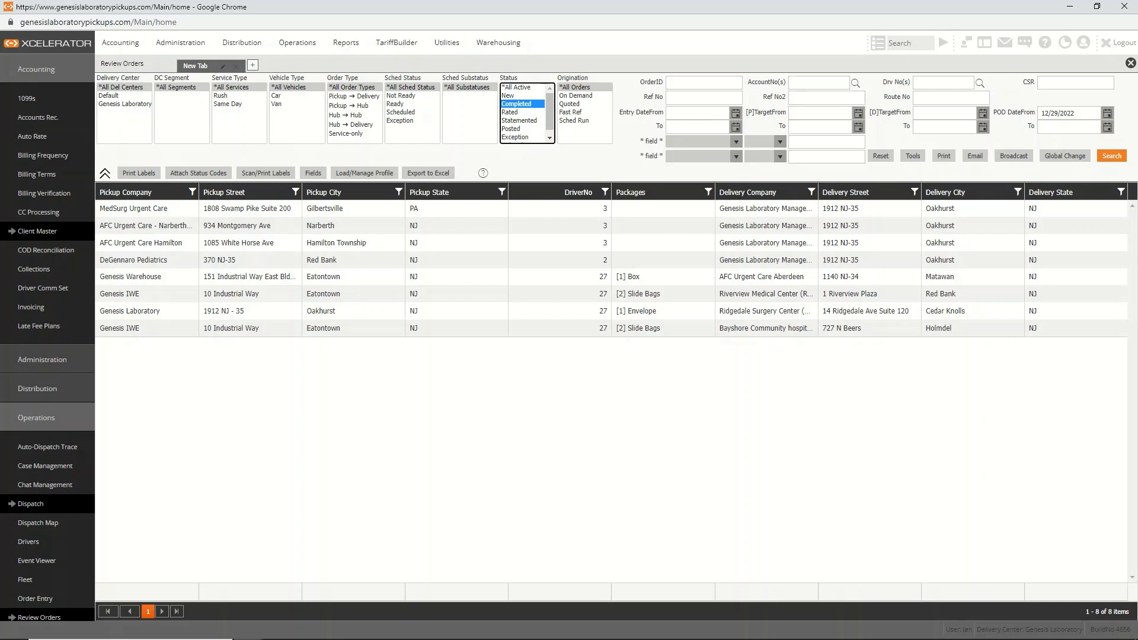
left_click(943, 83)
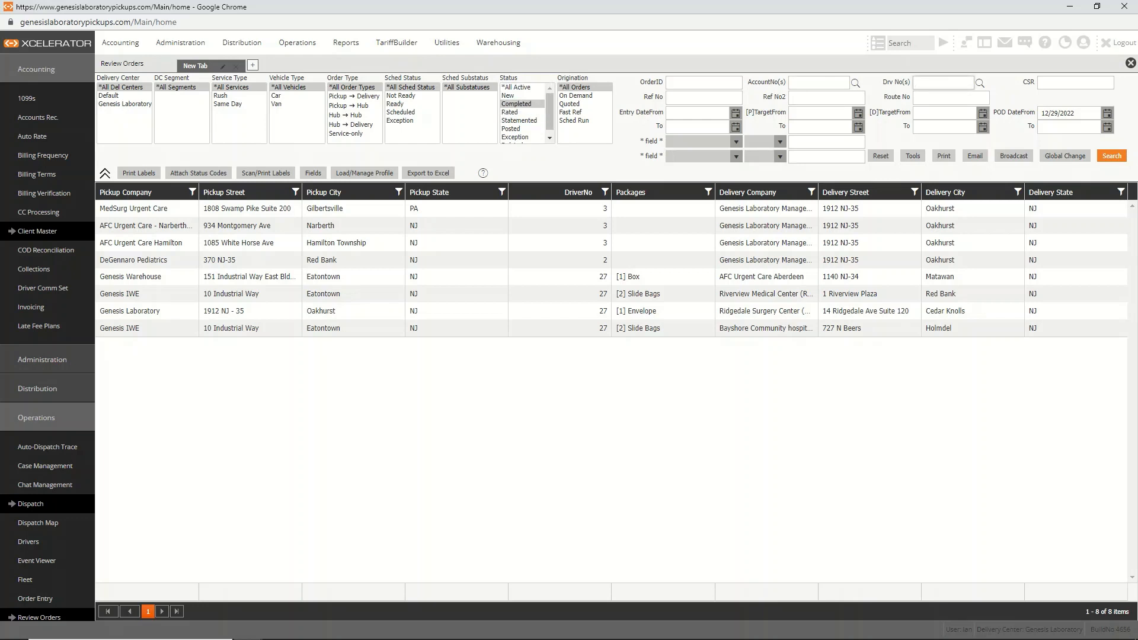
type("27")
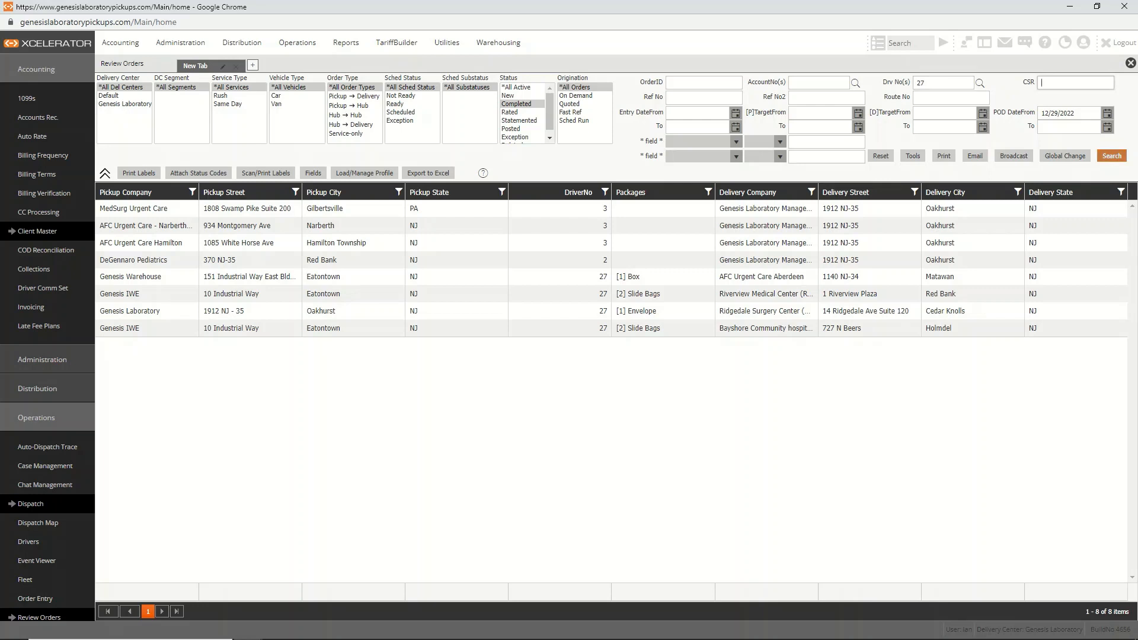
left_click(1112, 156)
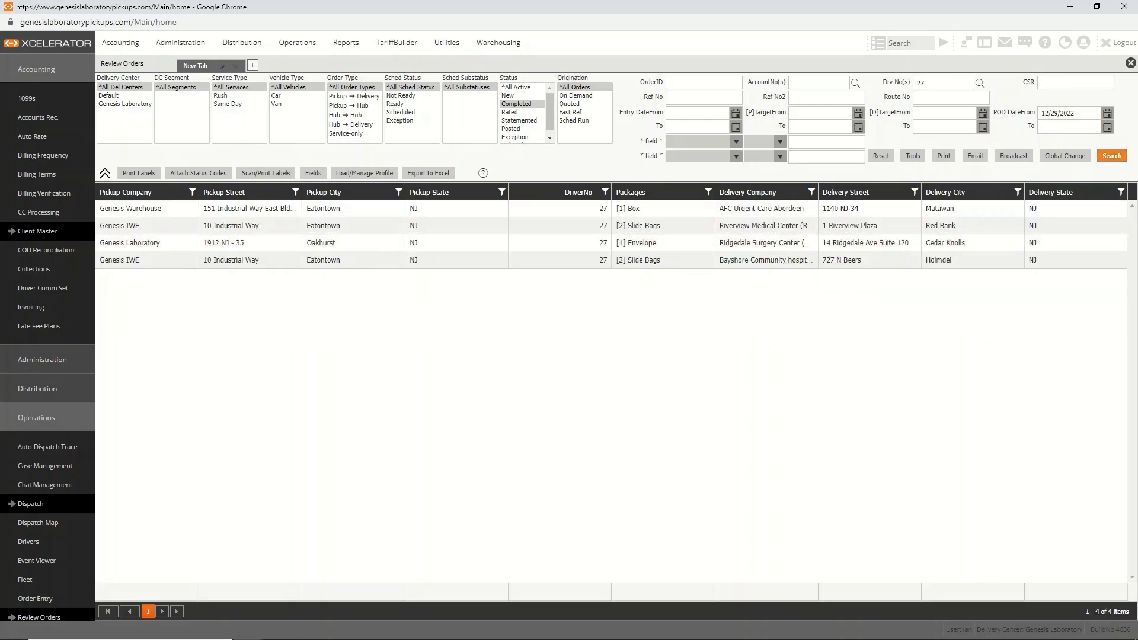
- Export the current page of the order results to Excel and open the downloaded file
left_click(428, 173)
left_click(428, 173)
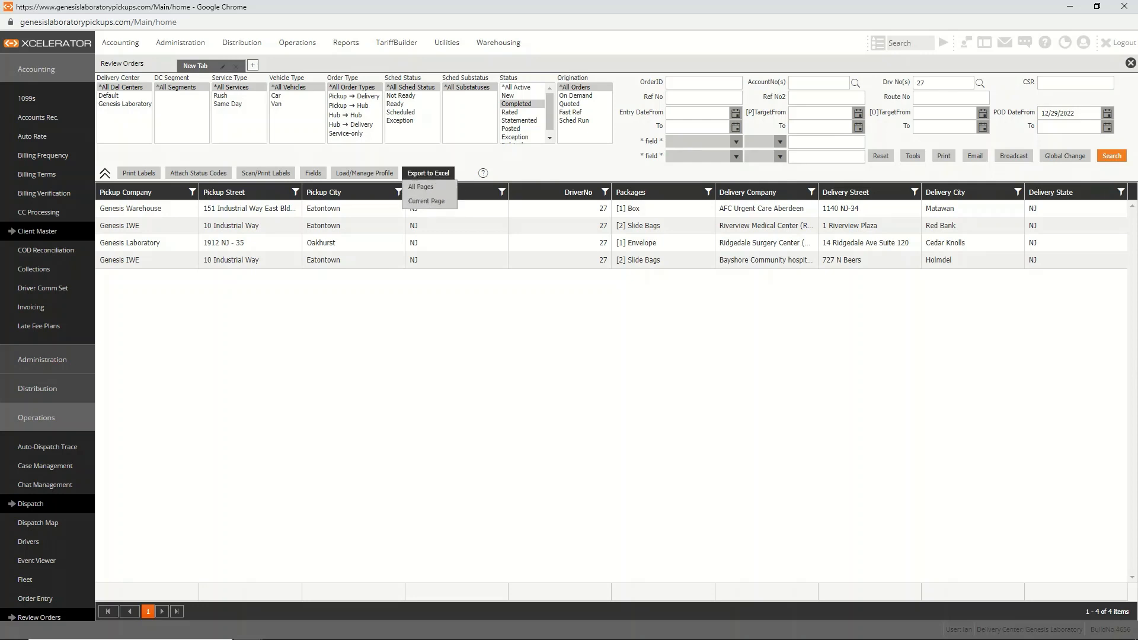
left_click(426, 201)
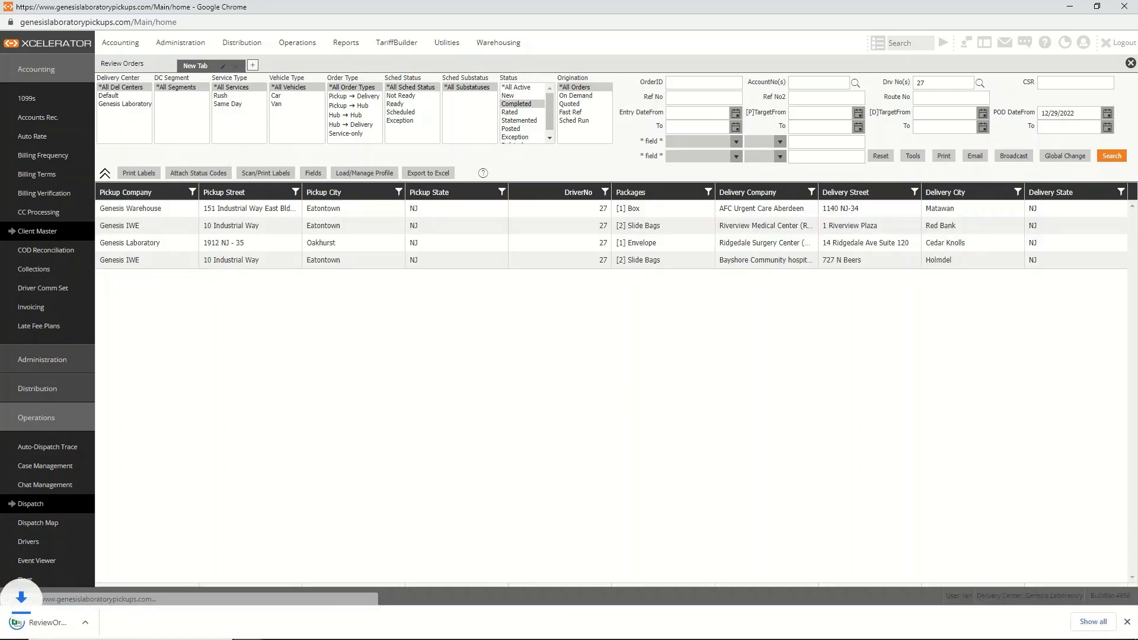
left_click(62, 622)
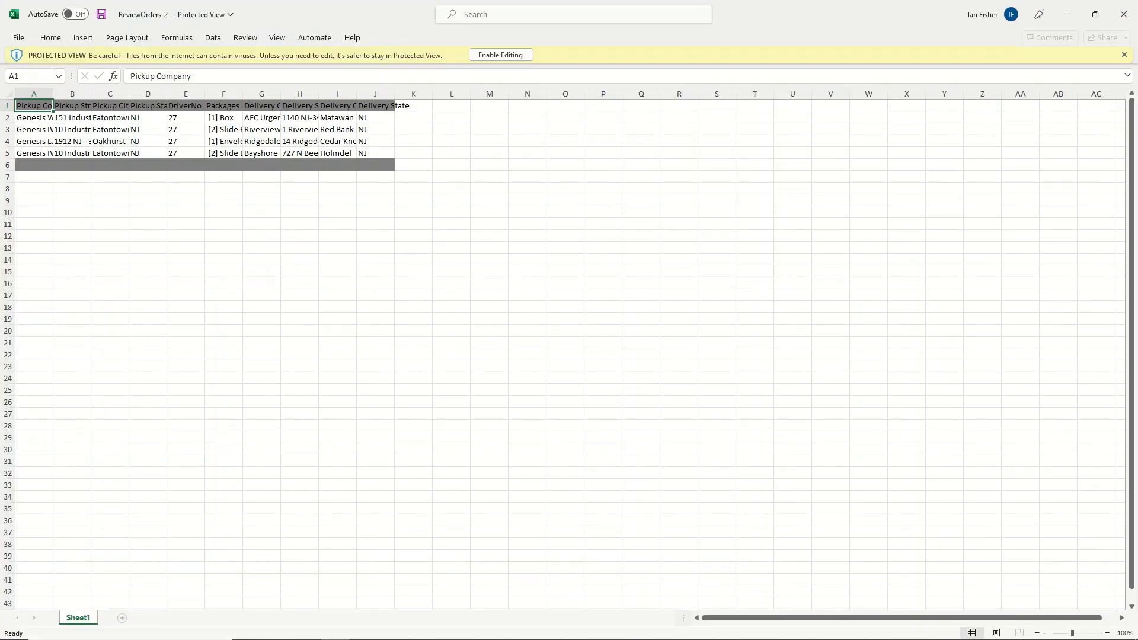
- Widen the exported sheet's pickup, package and delivery columns, leaving Pickup State as it is, so their text fits
left_click_drag(53, 94, 305, 94)
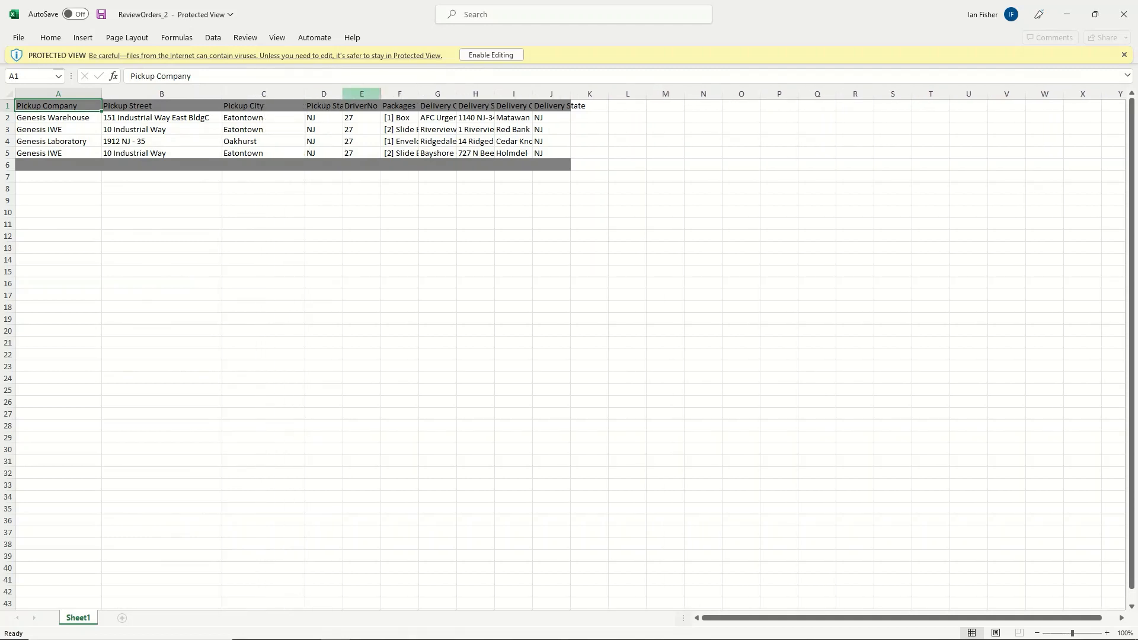
left_click_drag(380, 93, 753, 93)
left_click_drag(771, 93, 783, 94)
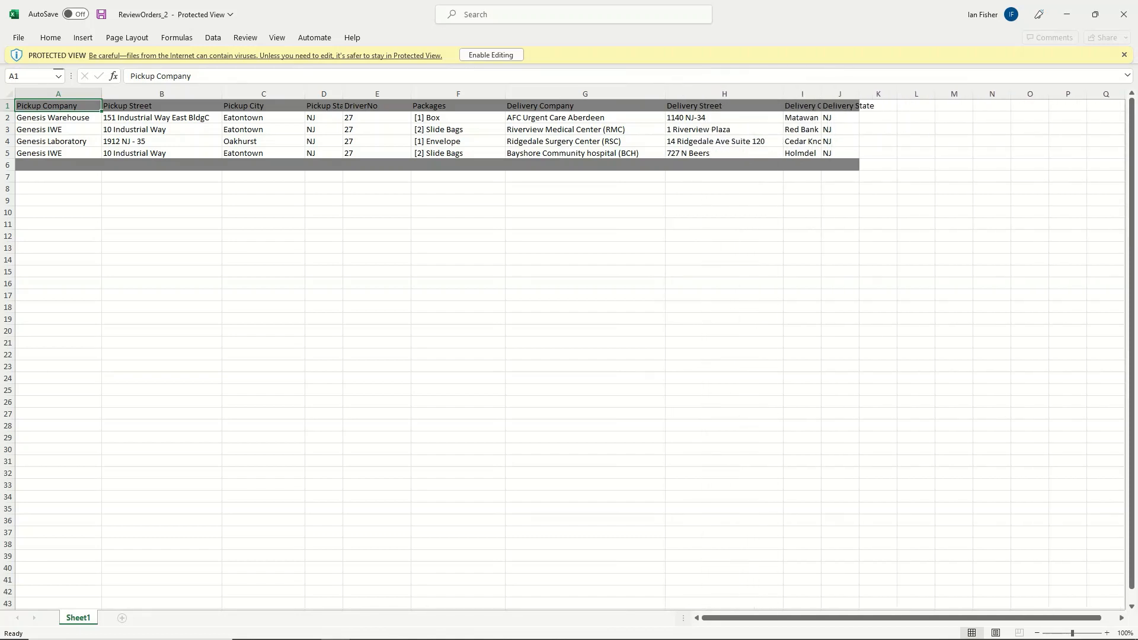
left_click_drag(821, 93, 932, 94)
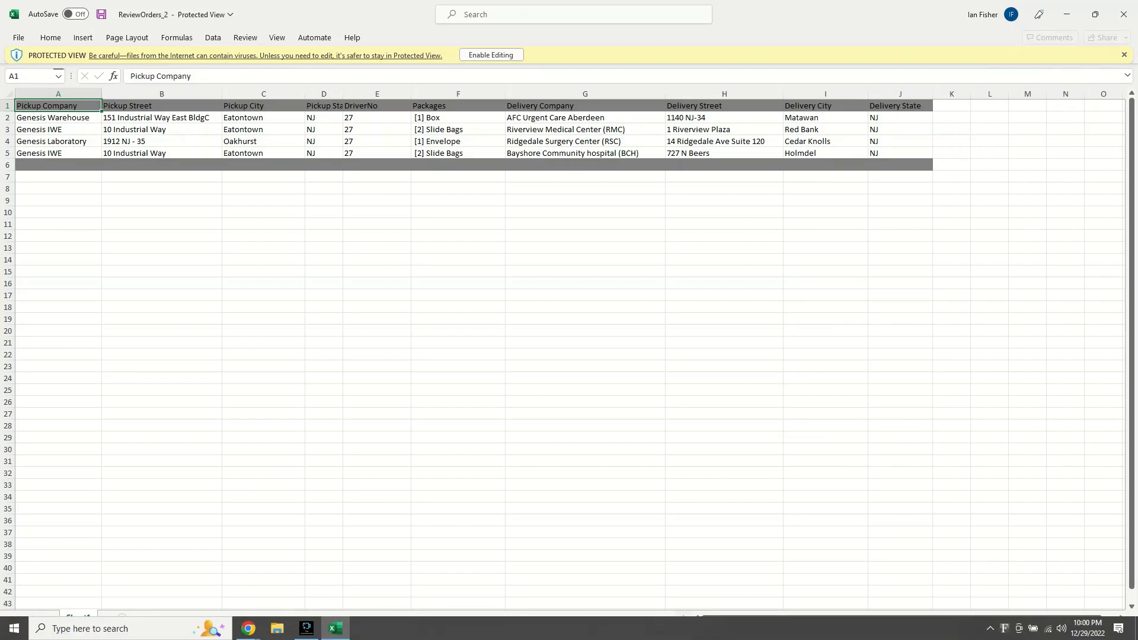
- Switch back to Xcelerator, clear the driver number filter and search the completed orders again
mouse_move(306, 629)
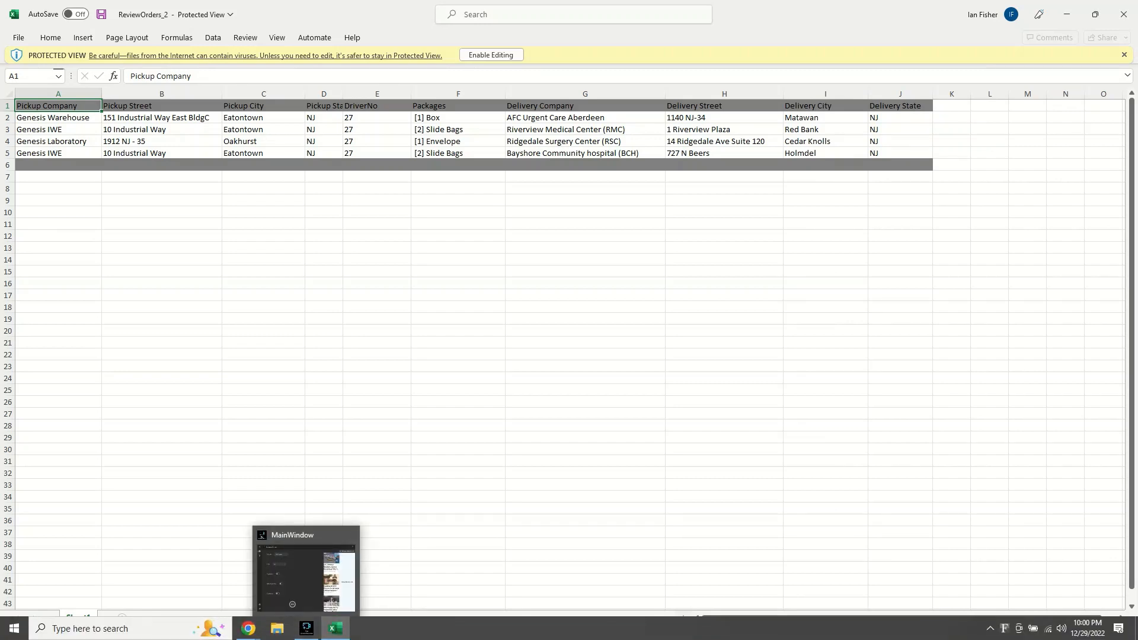
left_click(336, 628)
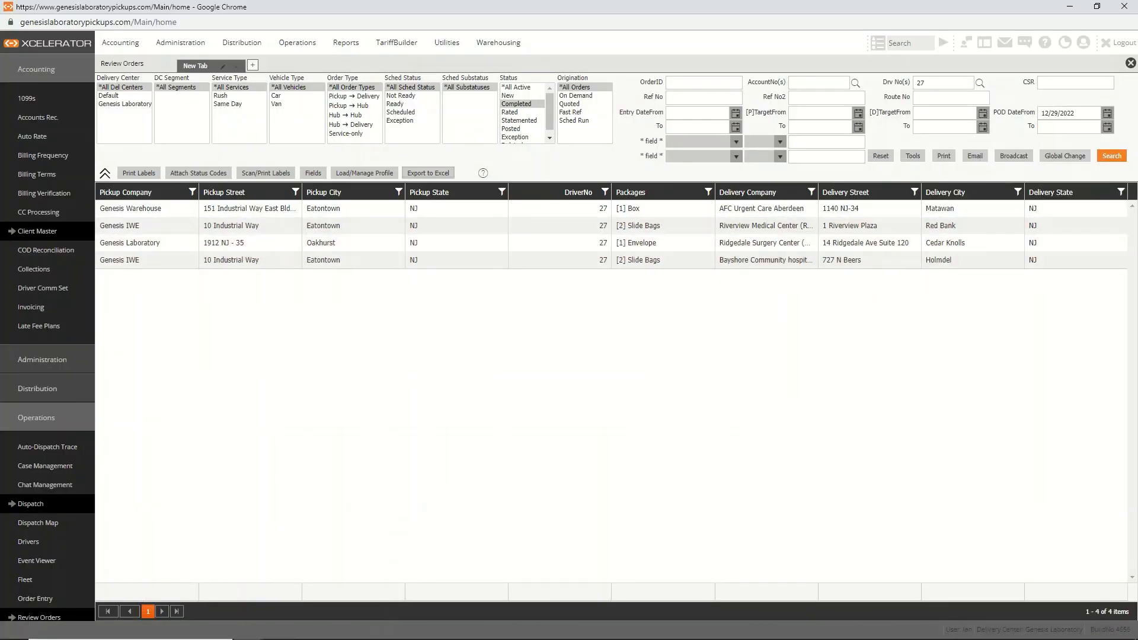
double_click(965, 83)
key("BackSpace")
left_click(1112, 155)
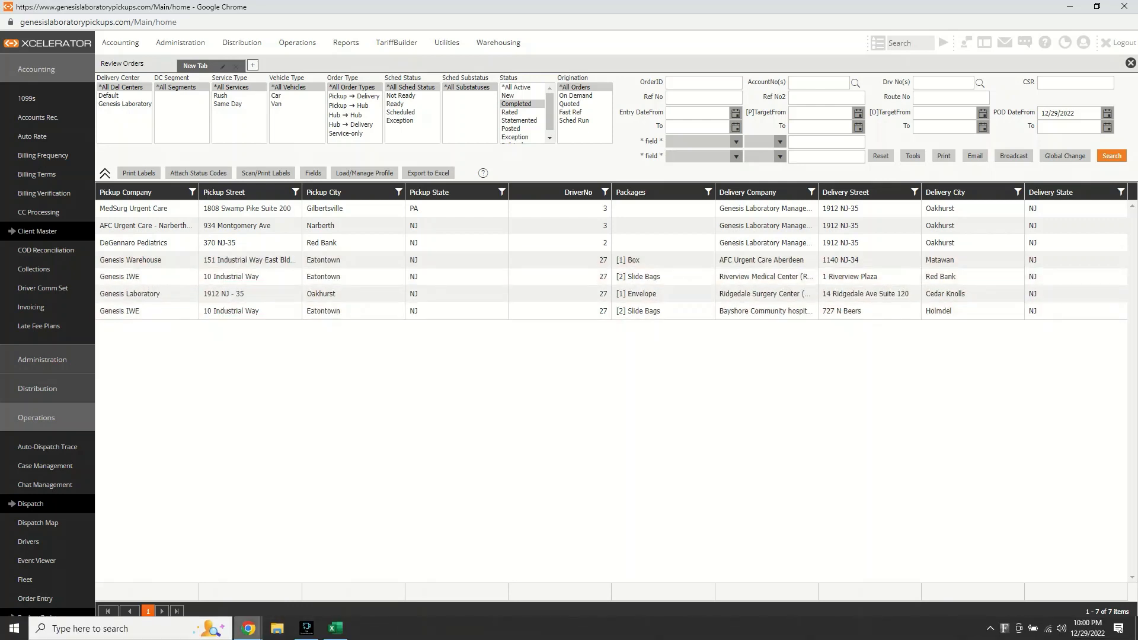
- Switch to the other Chrome window, search for "office 365" and open the COURIER PICK UP LOG MASTER LIST workbook from Microsoft 365
mouse_move(248, 628)
left_click(143, 574)
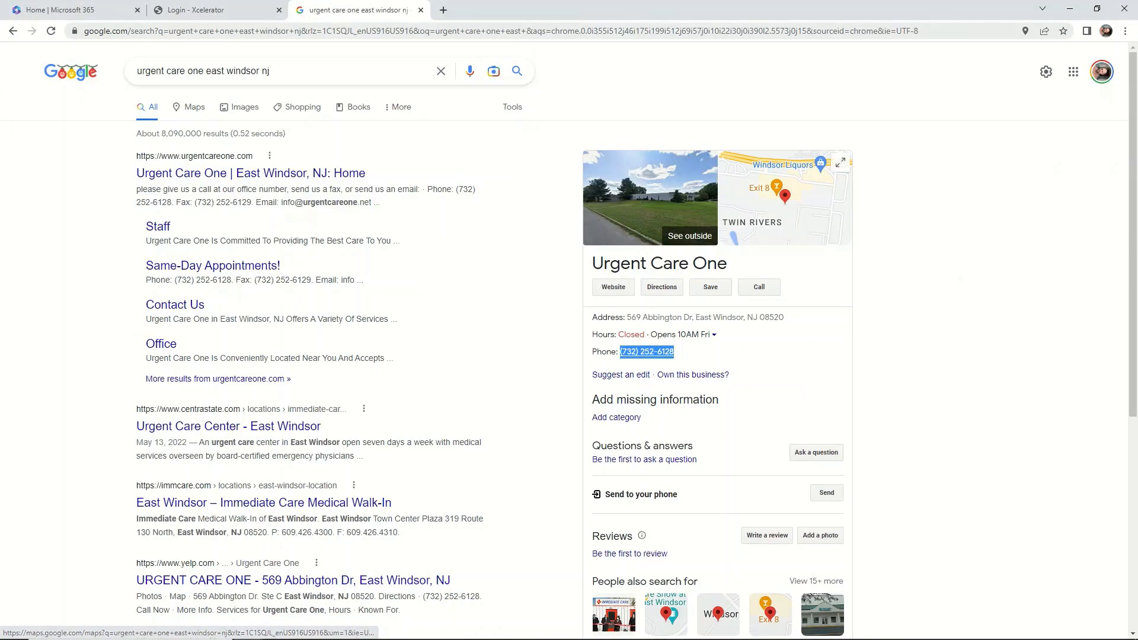
key("ctrl+l")
type("office 365")
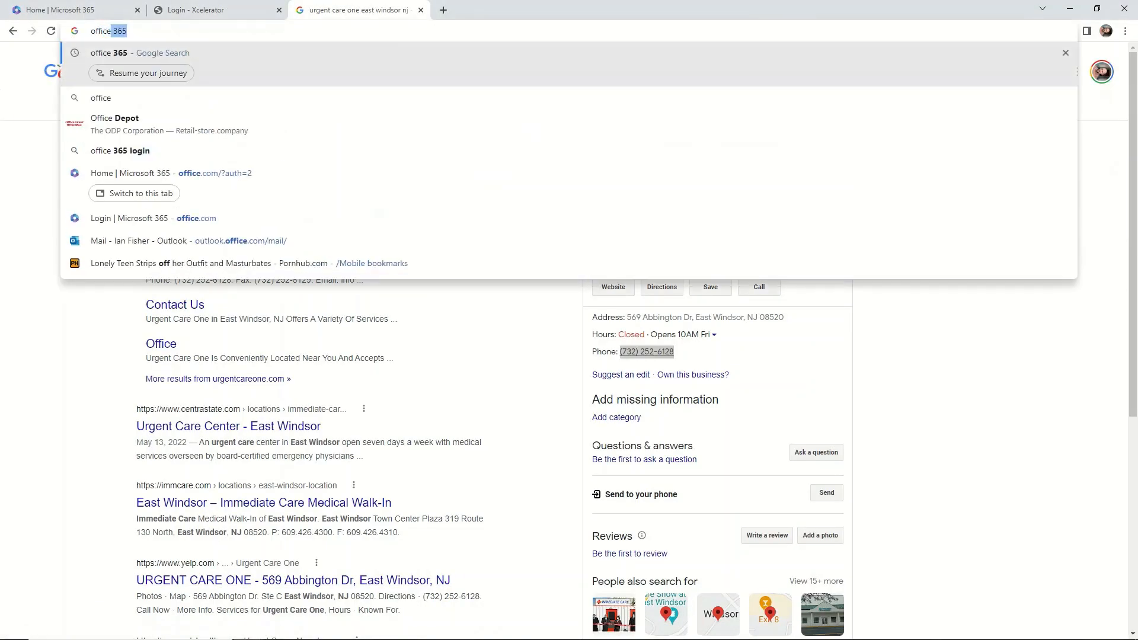
key("Return")
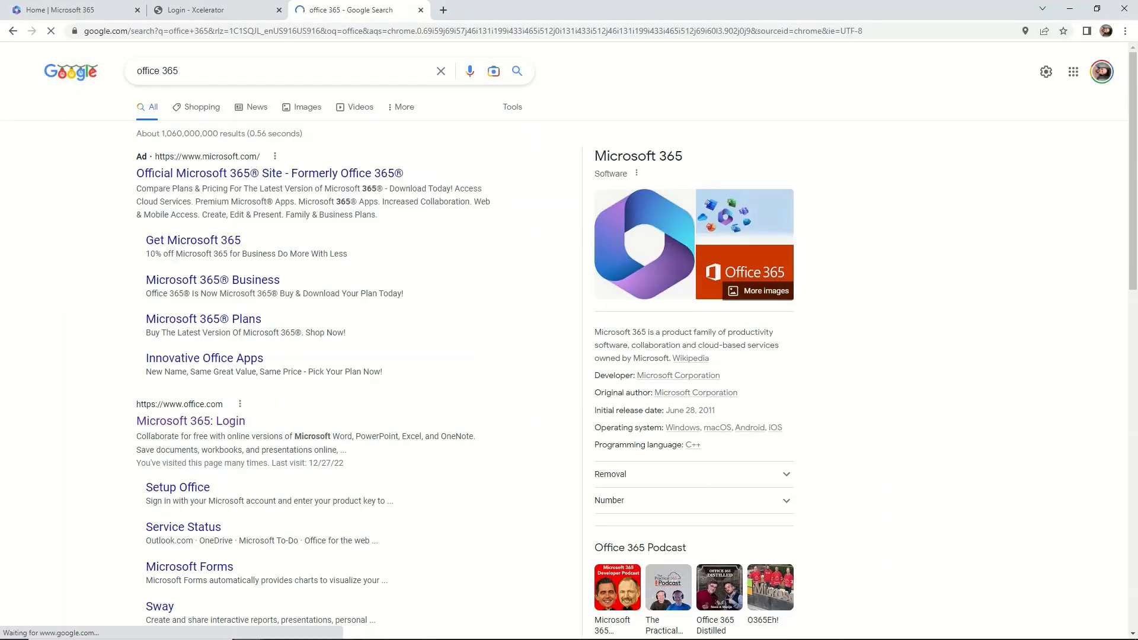
left_click(190, 421)
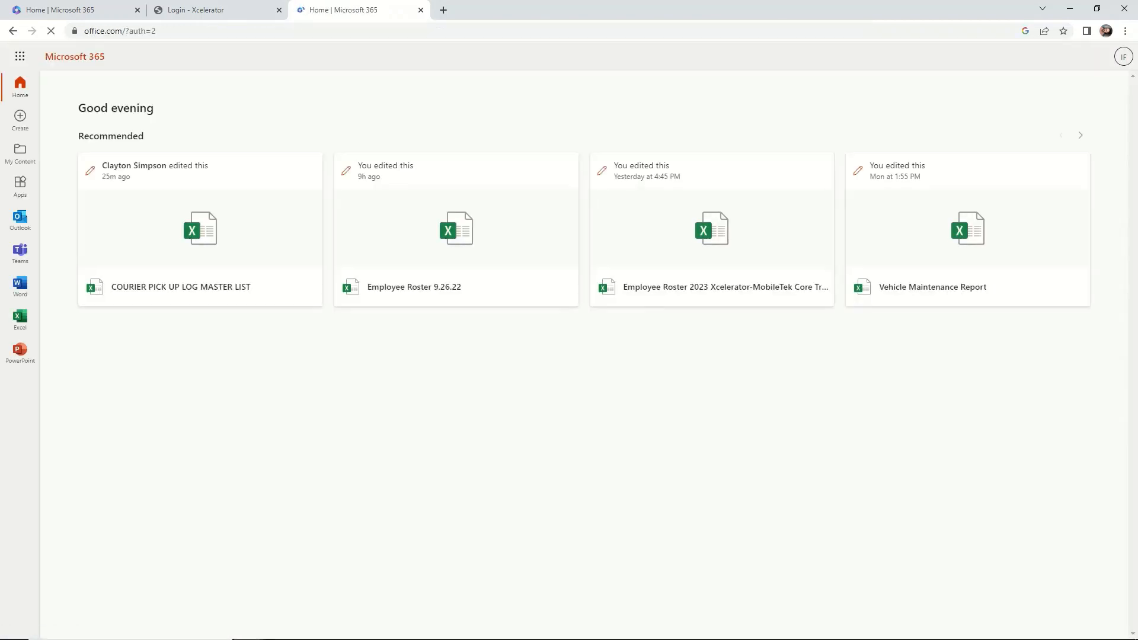
left_click(181, 287)
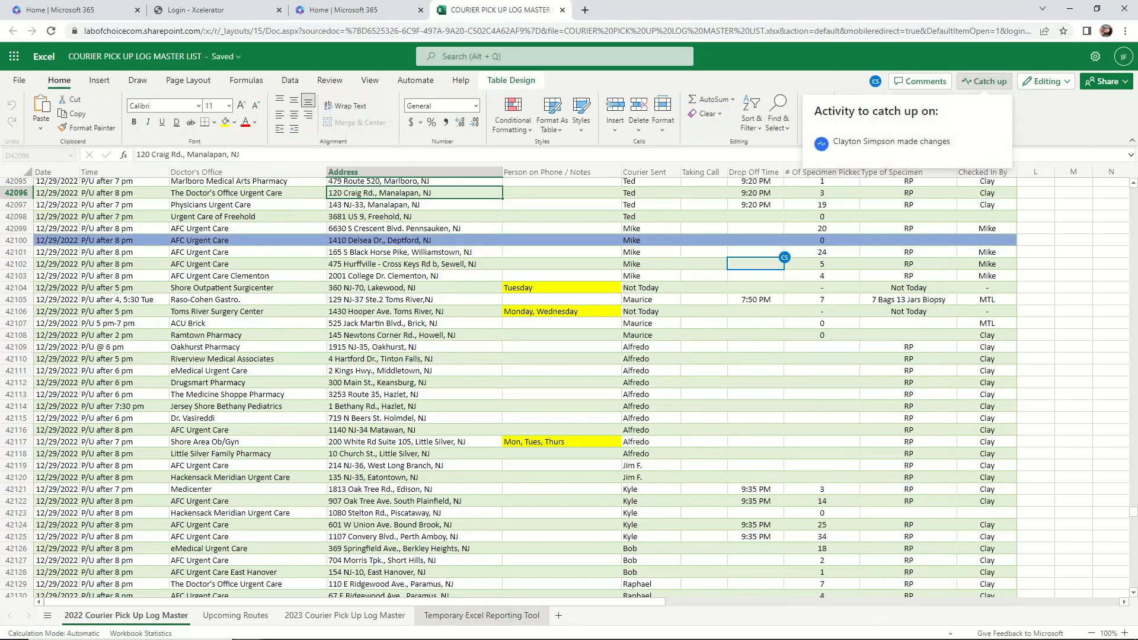
- Examine the Temporary Excel Reporting Tool sheet and the 2023 Courier Pick Up Log Master sheet
left_click(481, 615)
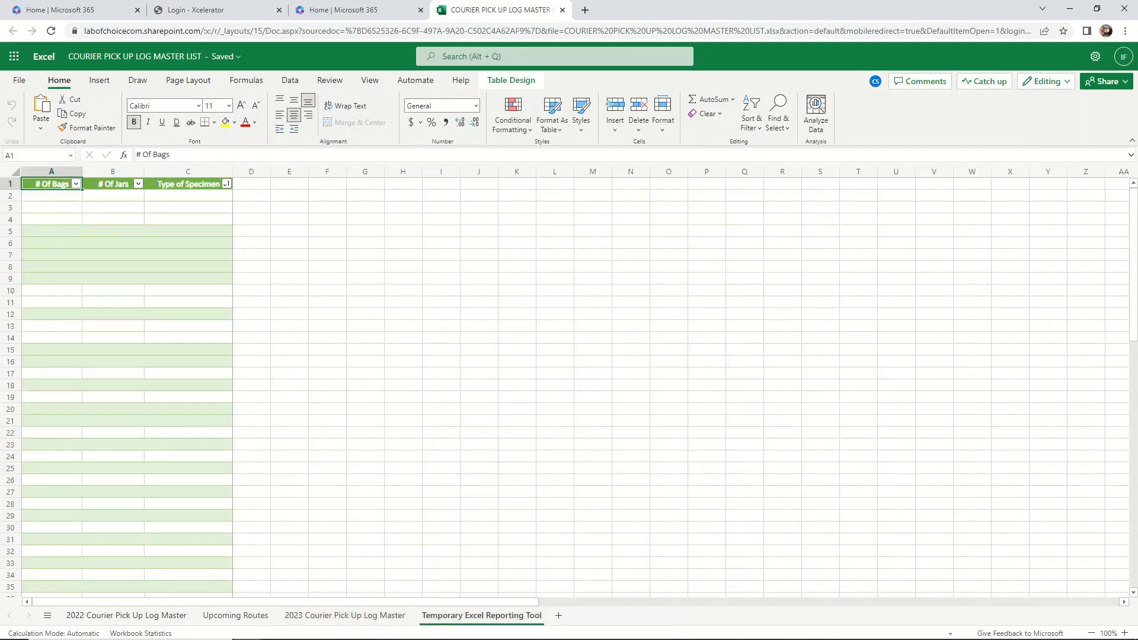
left_click(112, 291)
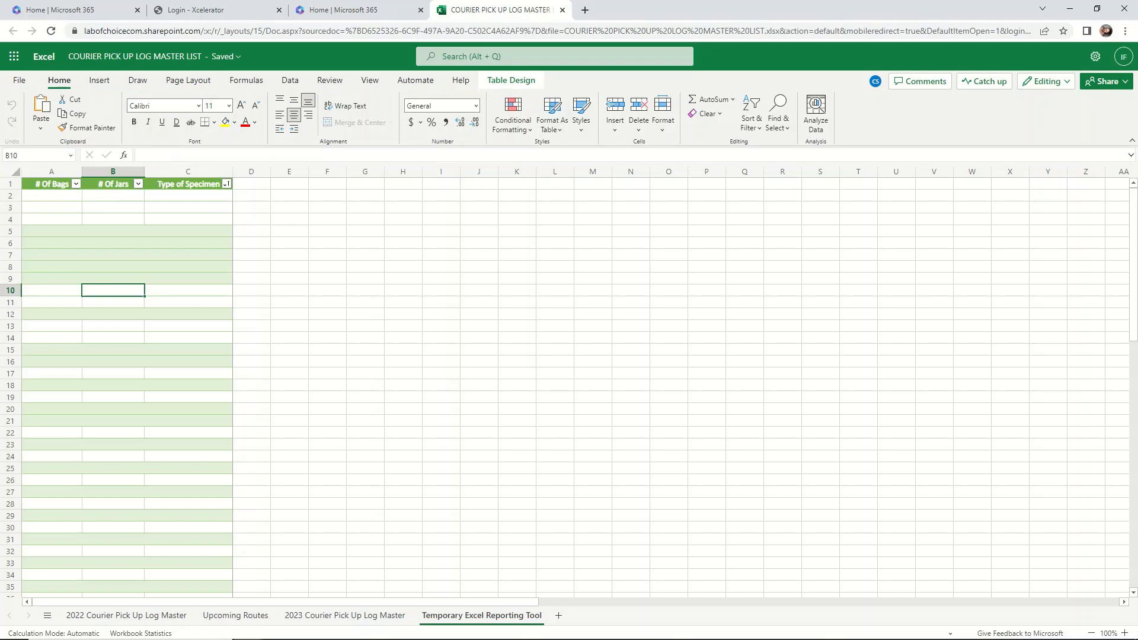
left_click(345, 615)
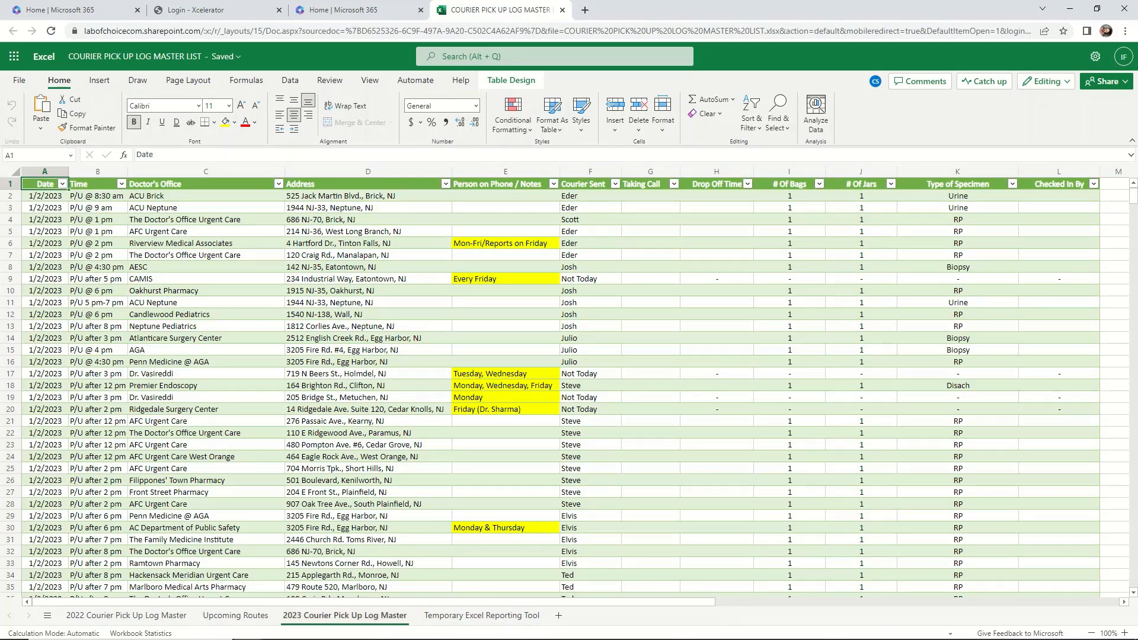
- Copy the # Of Bags, # Of Jars and Type of Specimen data from 2023 Courier Pick Up Log Master into Temporary Excel Reporting Tool from A2
left_click_drag(789, 196, 958, 437)
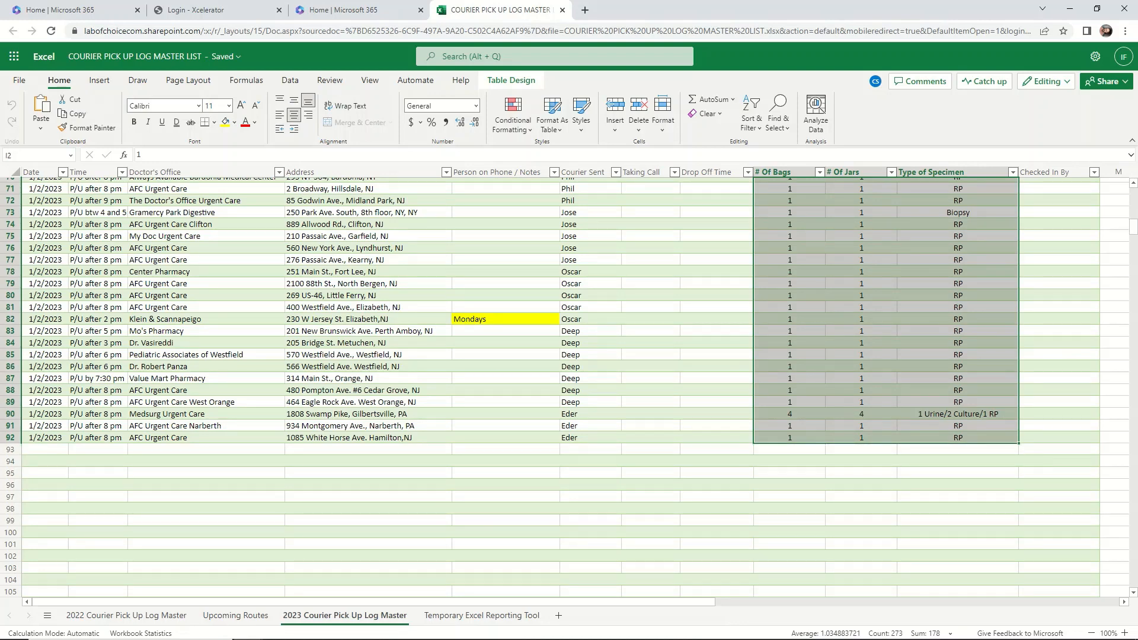
left_click(481, 615)
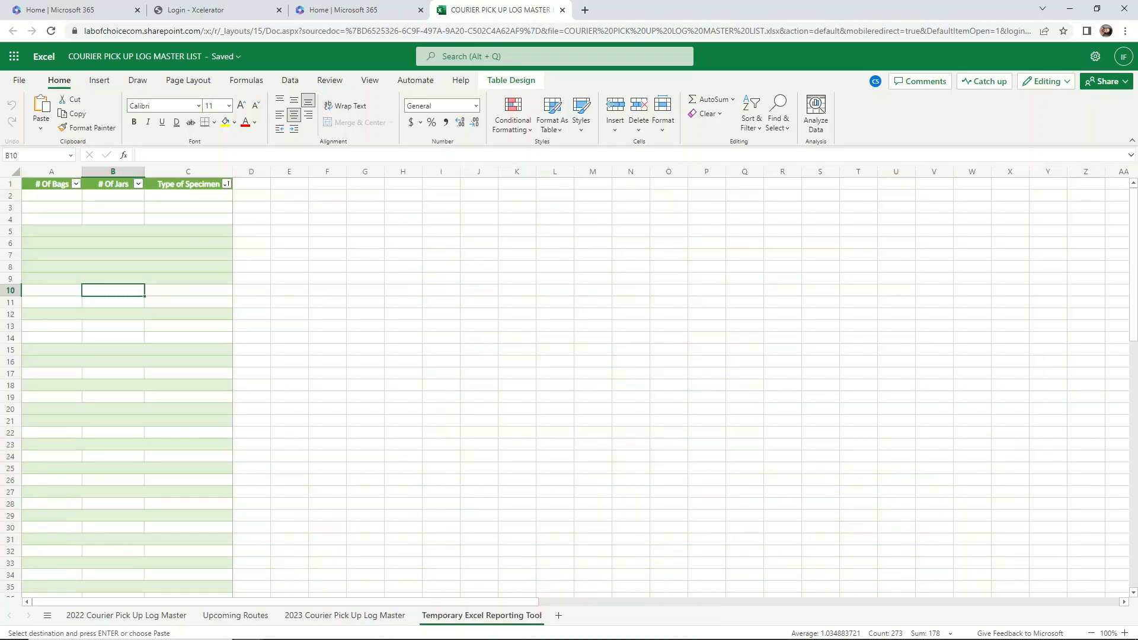
left_click(51, 195)
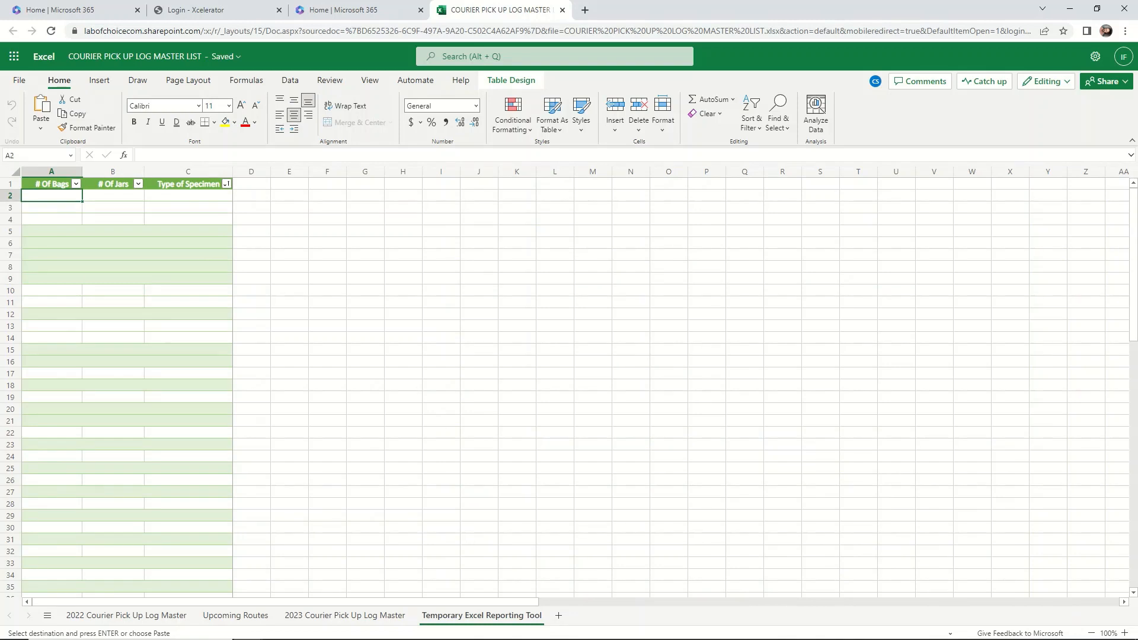
key("ctrl+v")
left_click(52, 346)
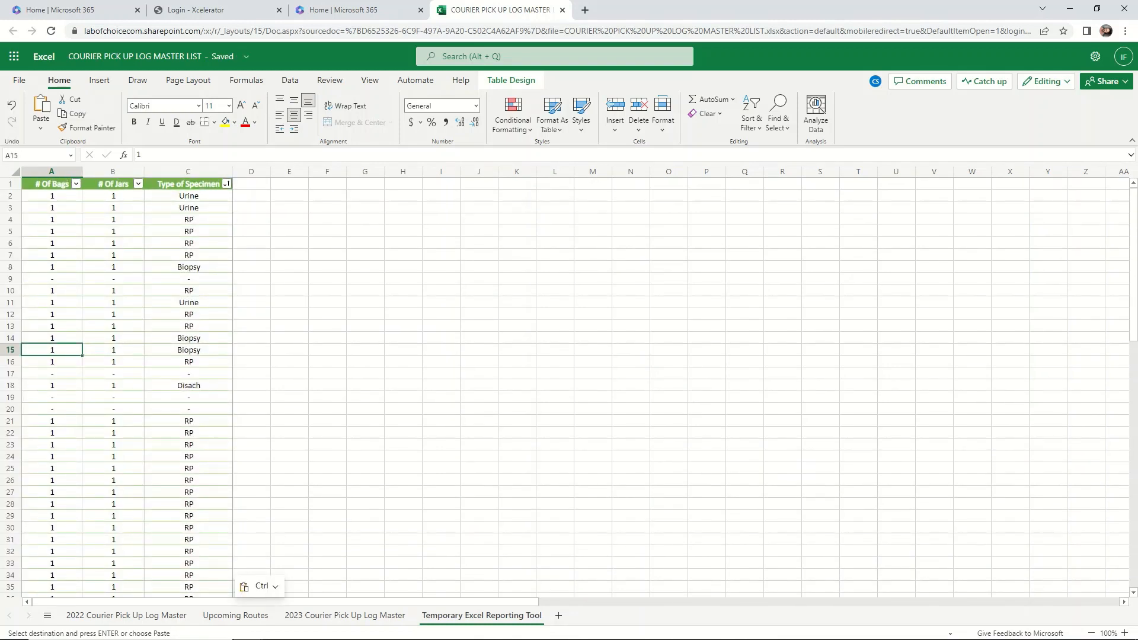
- Sort the reporting table by Type of Specimen from A to Z, choosing to see everyone's sorting and filtering
left_click(226, 184)
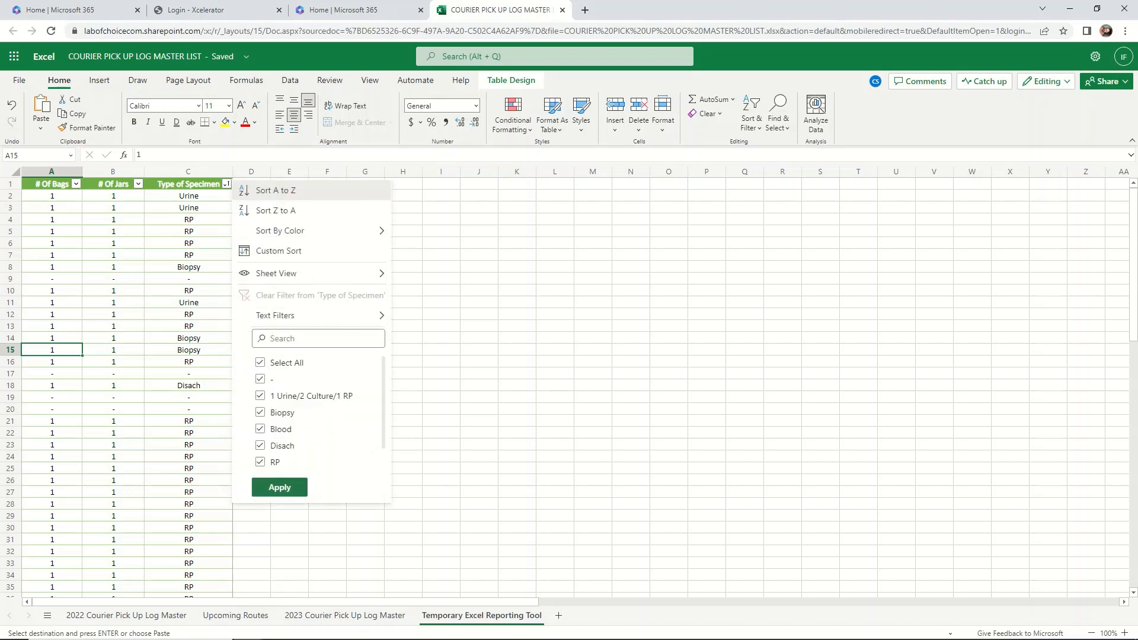
left_click(277, 191)
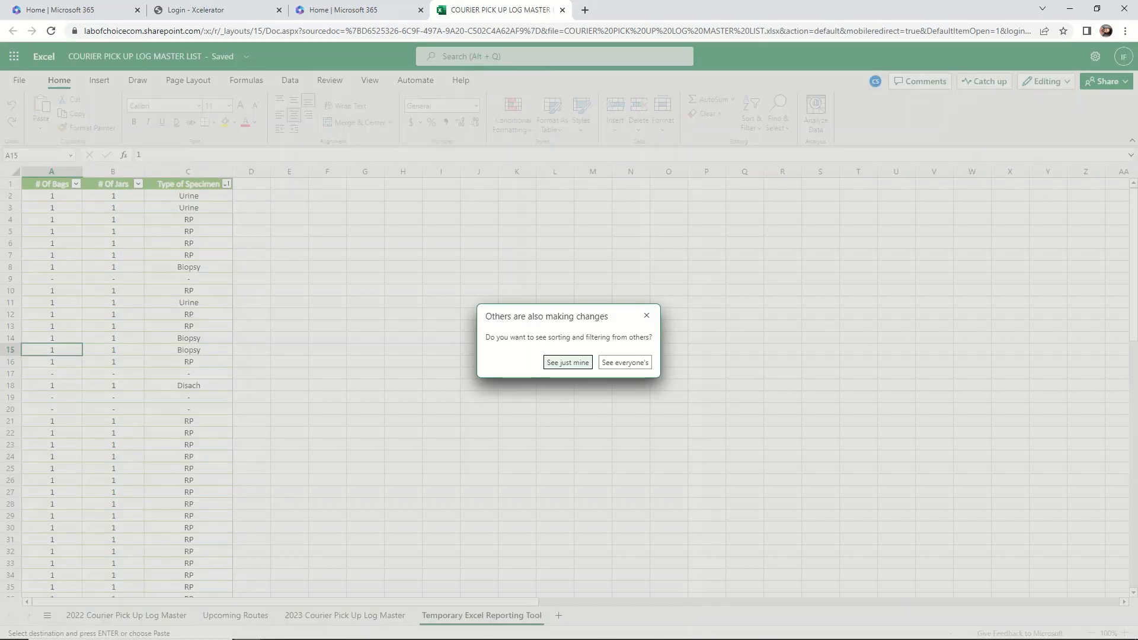
left_click(625, 362)
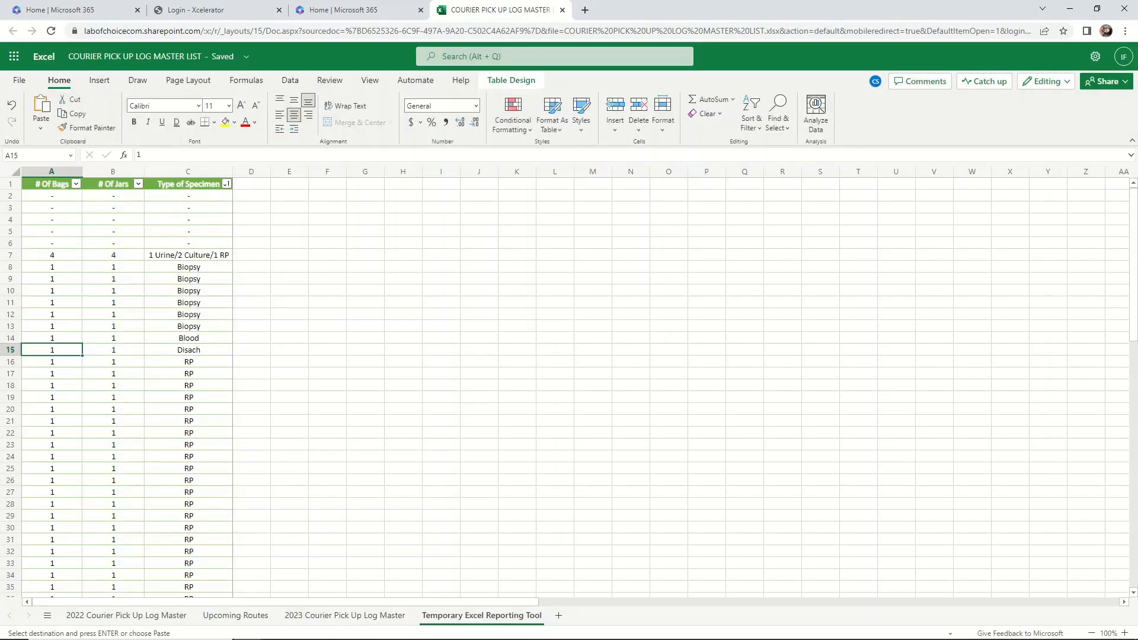
- Select the # Of Bags cells A8 to A14 to total them, and review the sorted specimen list through its last row
scroll(569, 382, "down", 2)
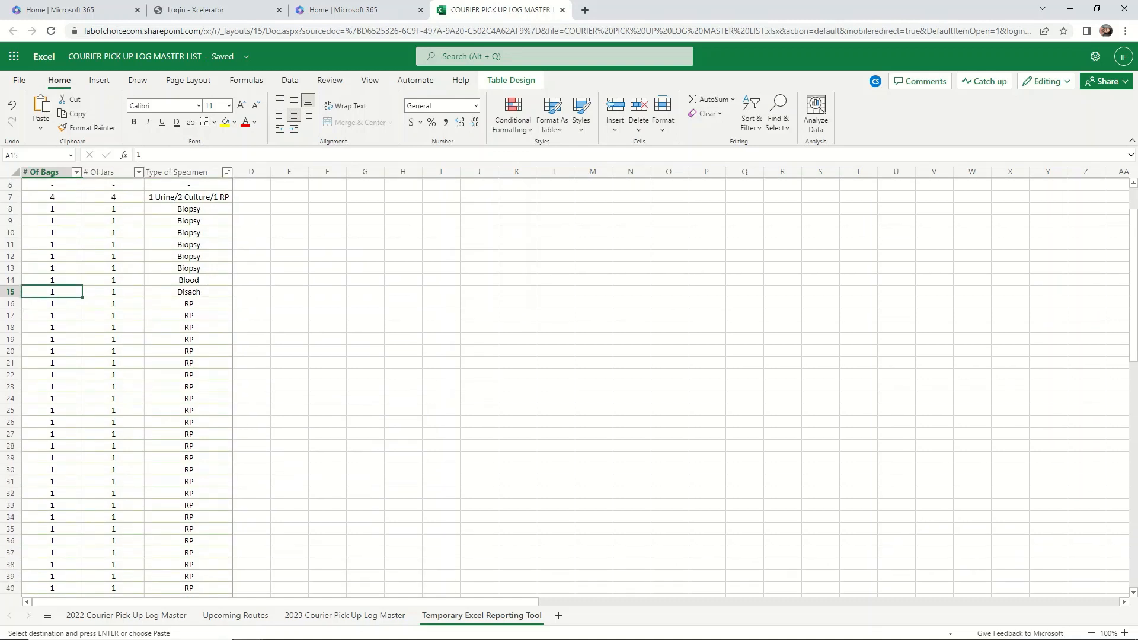
left_click_drag(52, 209, 52, 279)
scroll(569, 387, "down", 10)
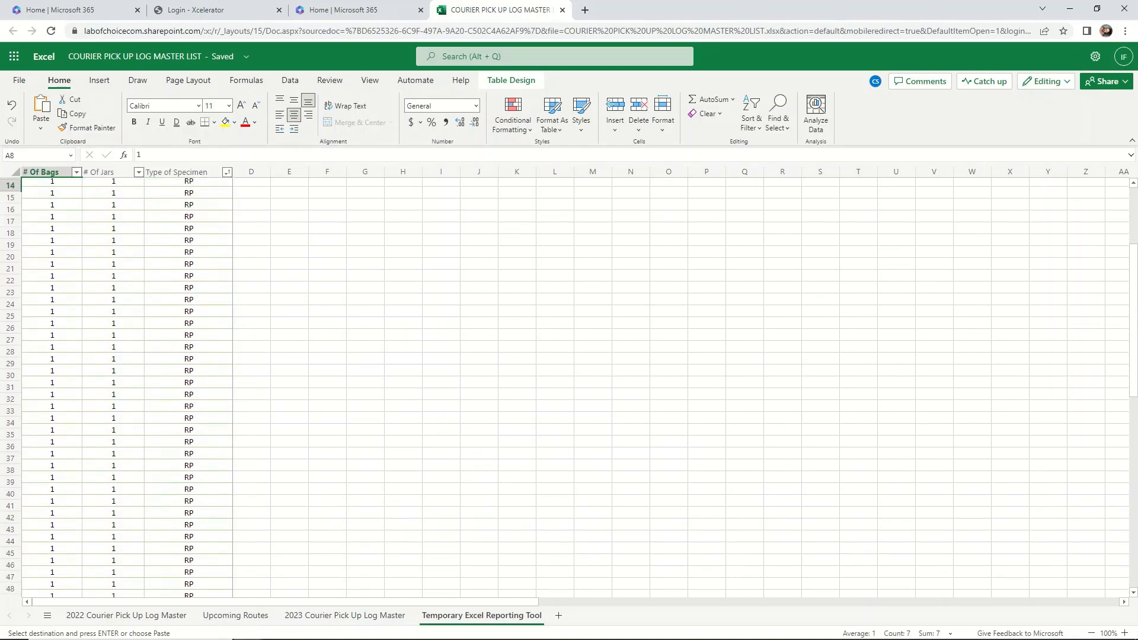
scroll(569, 387, "up", 10)
scroll(569, 386, "down", 10)
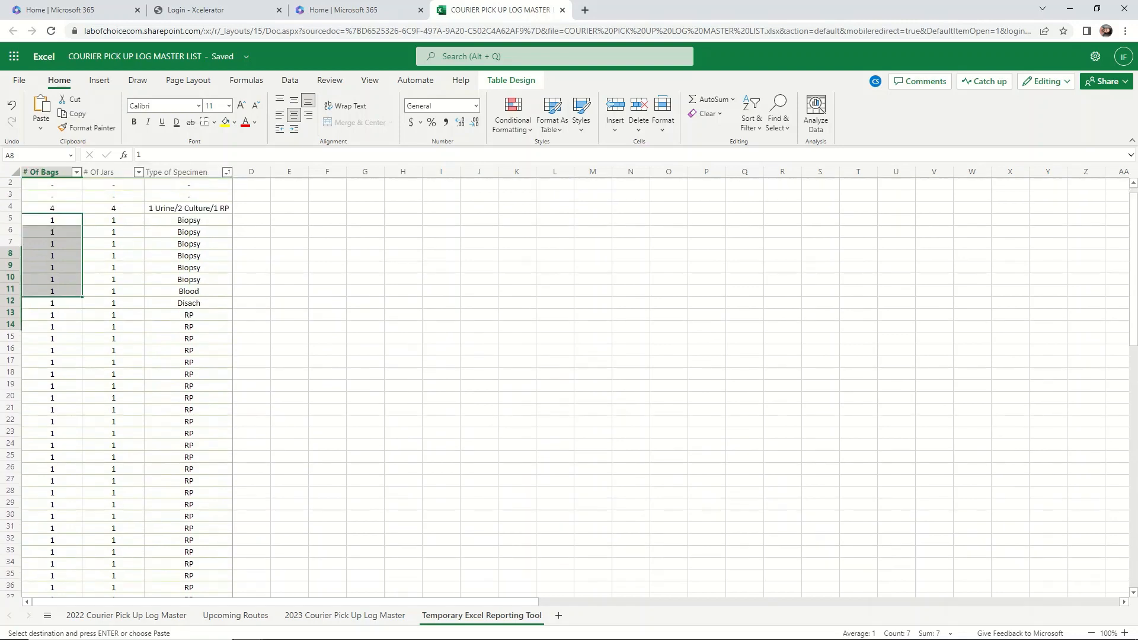
scroll(569, 386, "down", 8)
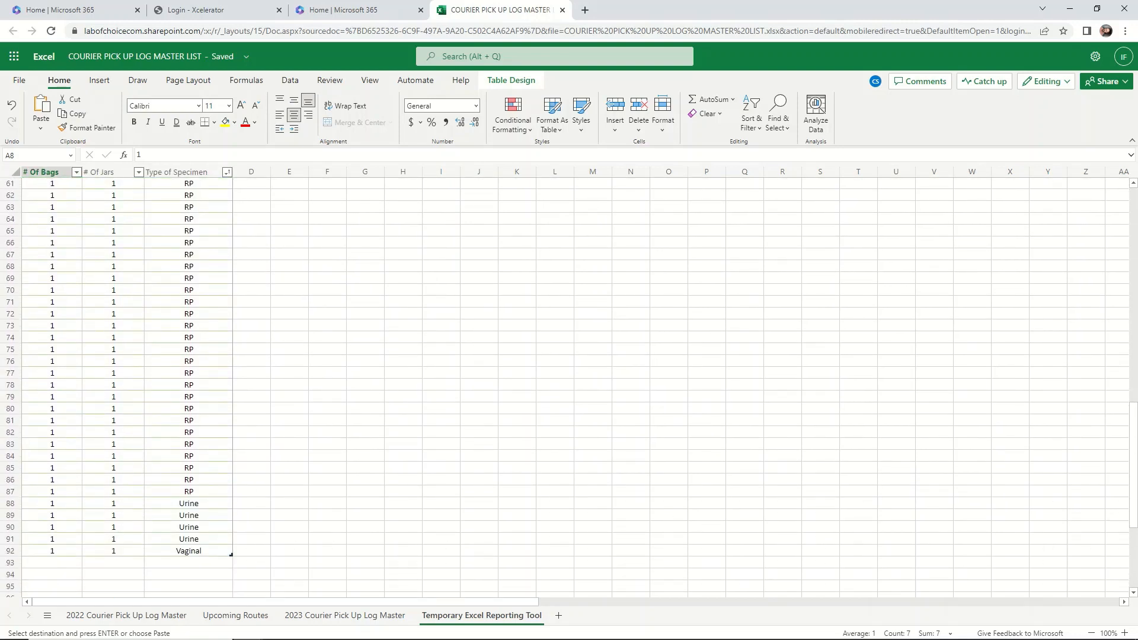
- Switch to the desktop Excel window
left_click(336, 628)
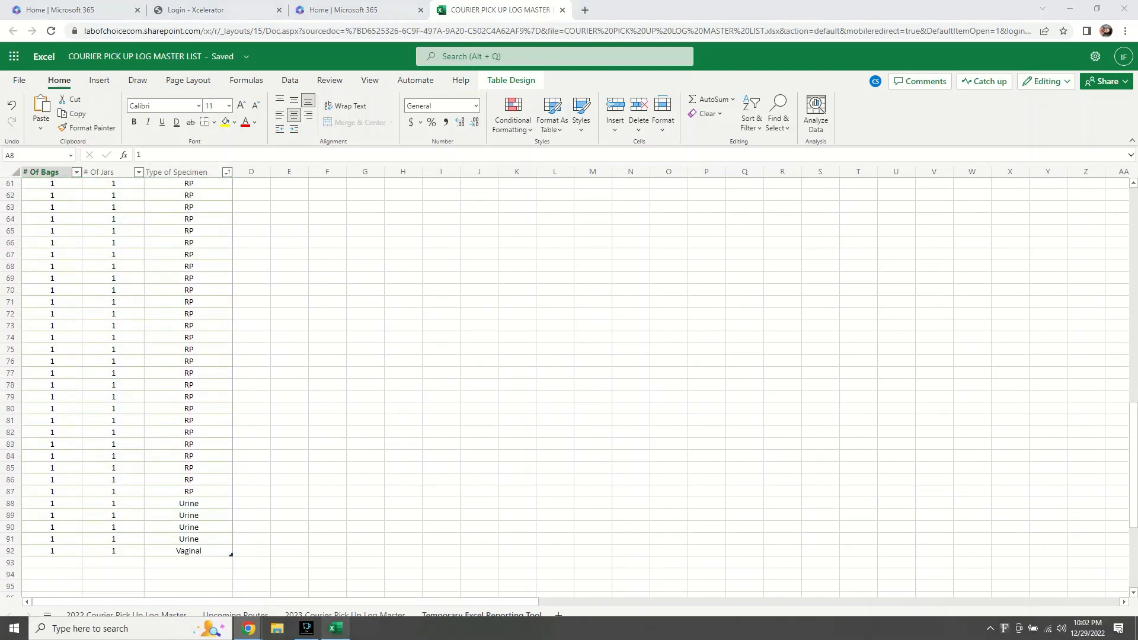